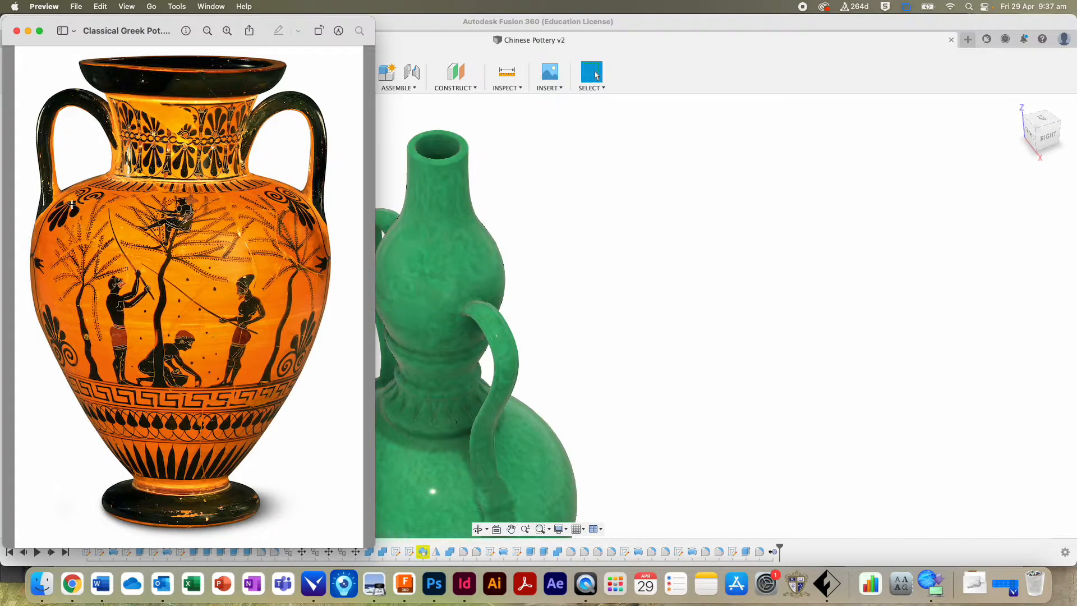
Switch to Fusion 360 and examine the finished Chinese Pottery model from several sides
left_click(710, 209)
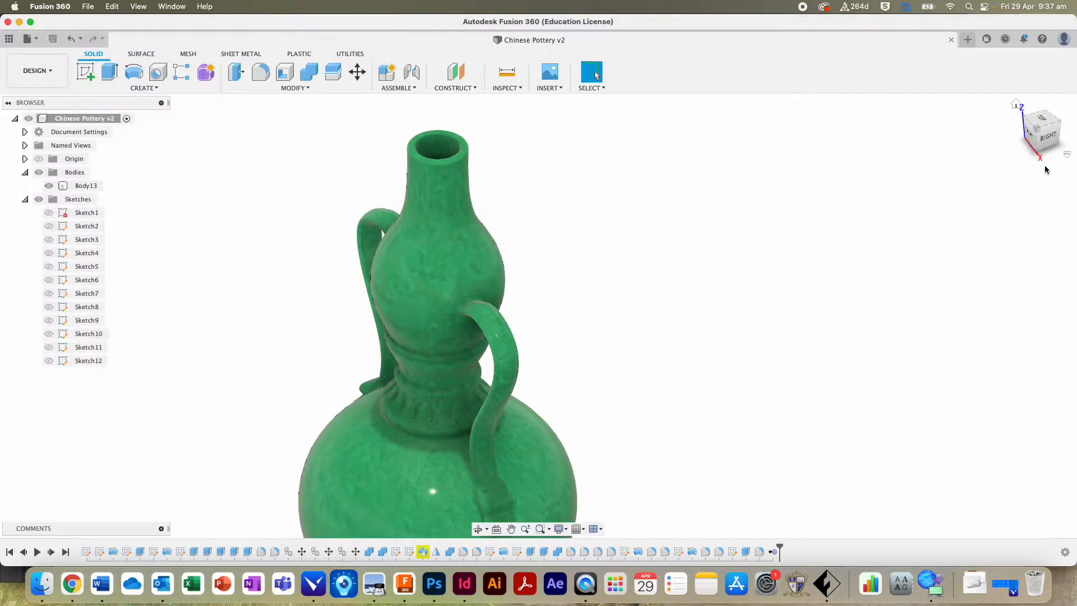
left_click(1016, 105)
mouse_move(1040, 143)
left_mouse_down()
mouse_move(1022, 118)
mouse_move(1009, 135)
left_mouse_up()
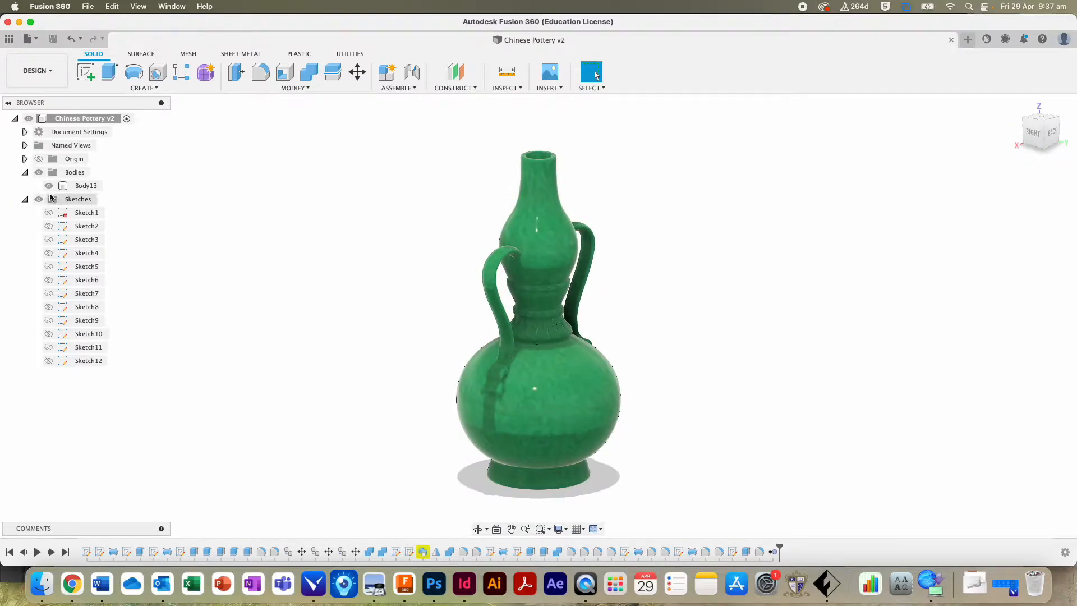
mouse_move(1050, 138)
left_mouse_down()
mouse_move(1032, 145)
mouse_move(1013, 124)
left_mouse_up()
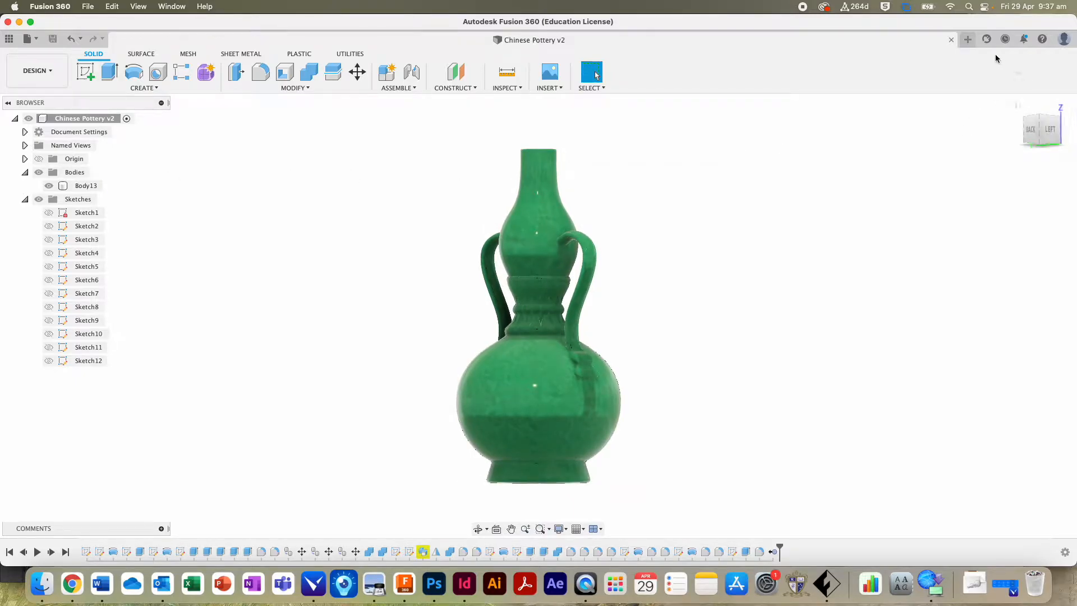
Create a new design and start a sketch on the YZ plane
left_click(967, 39)
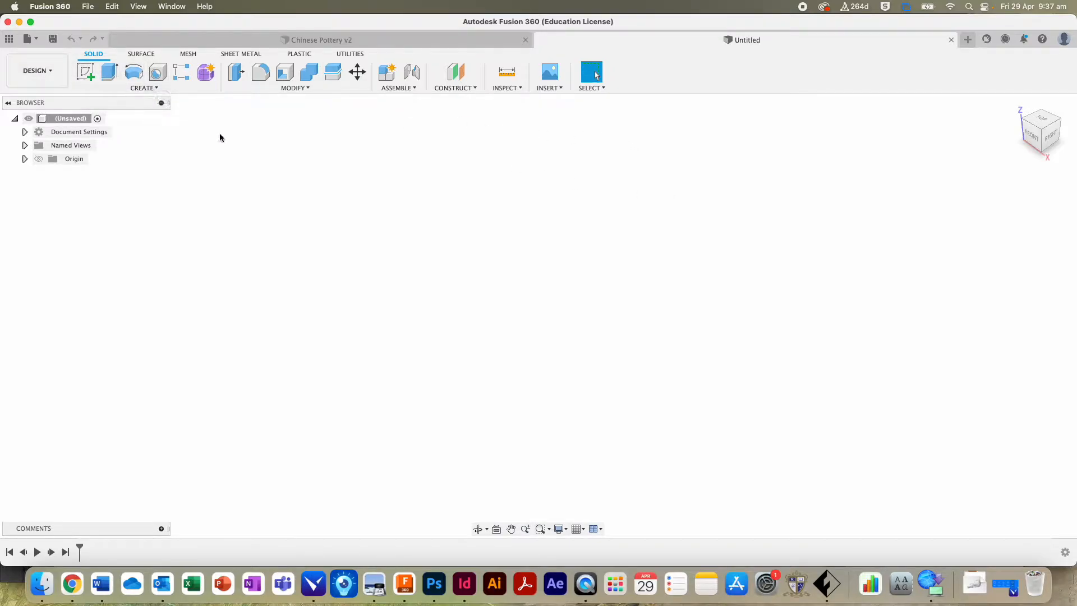
left_click(83, 71)
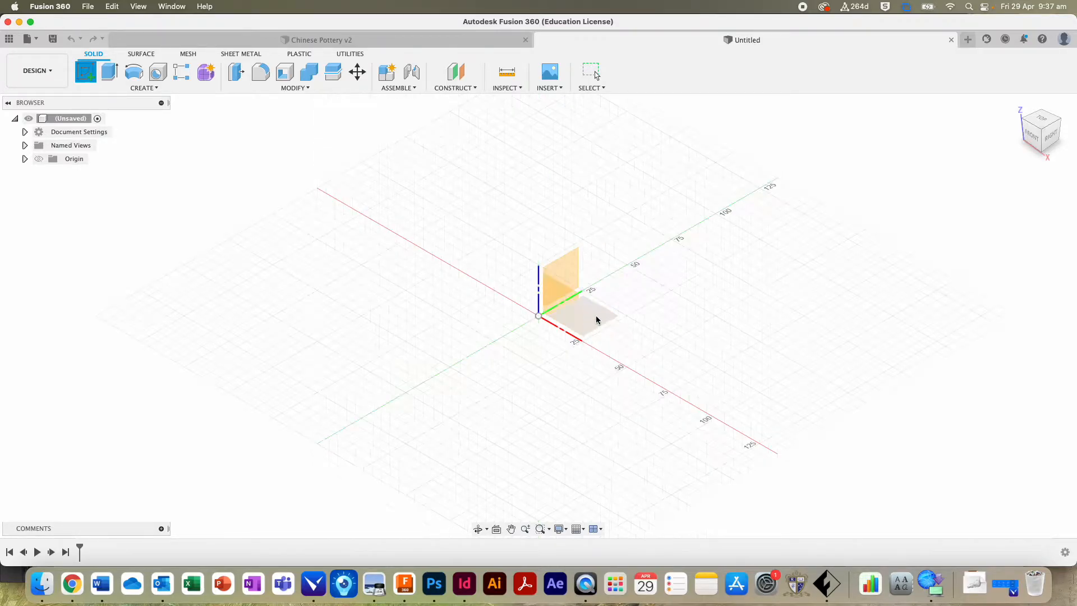
left_click(575, 268)
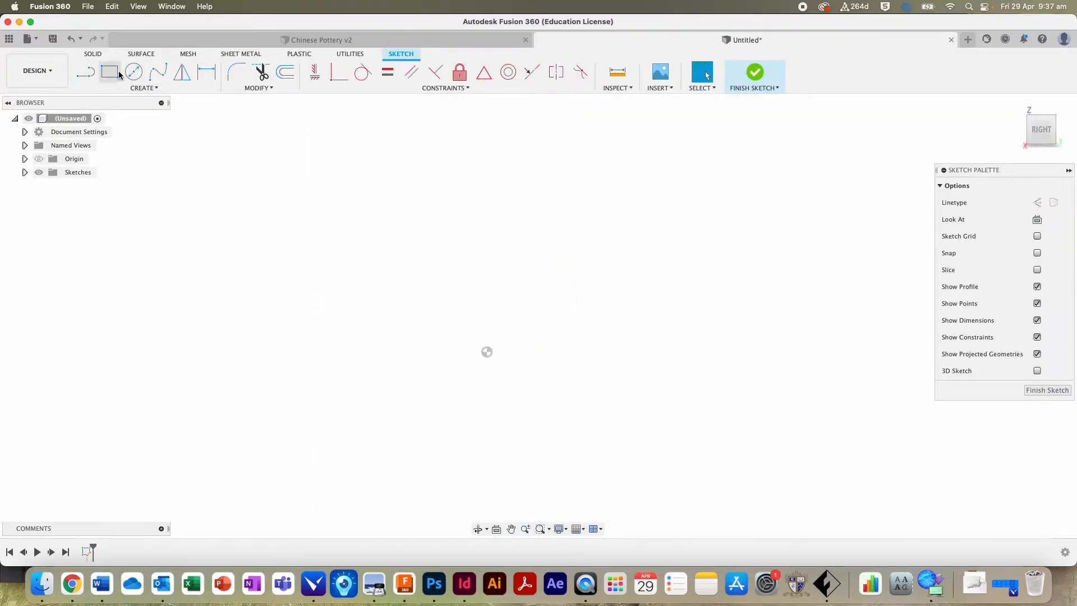
Draw a 60 mm vertical line up from the origin and a perpendicular 60 mm horizontal line from its upper end
left_click(90, 74)
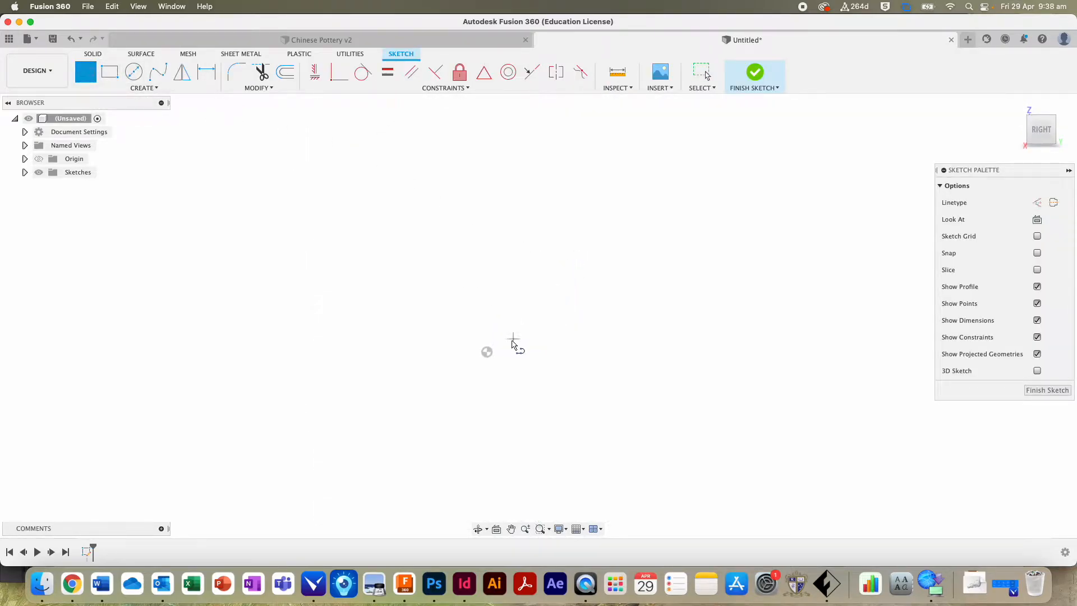
left_click(487, 352)
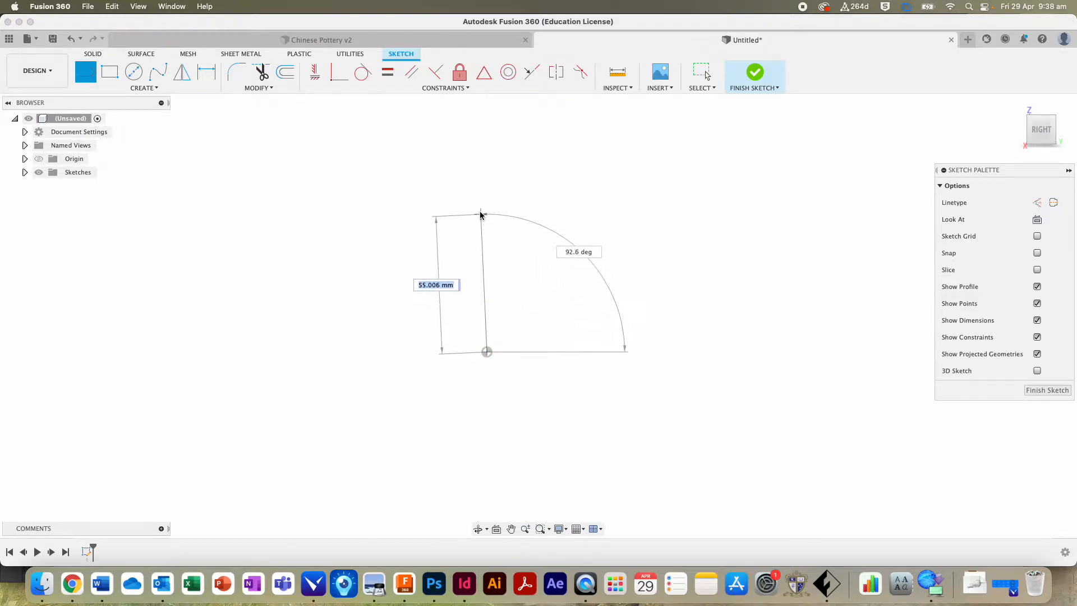
type("60")
key("Return")
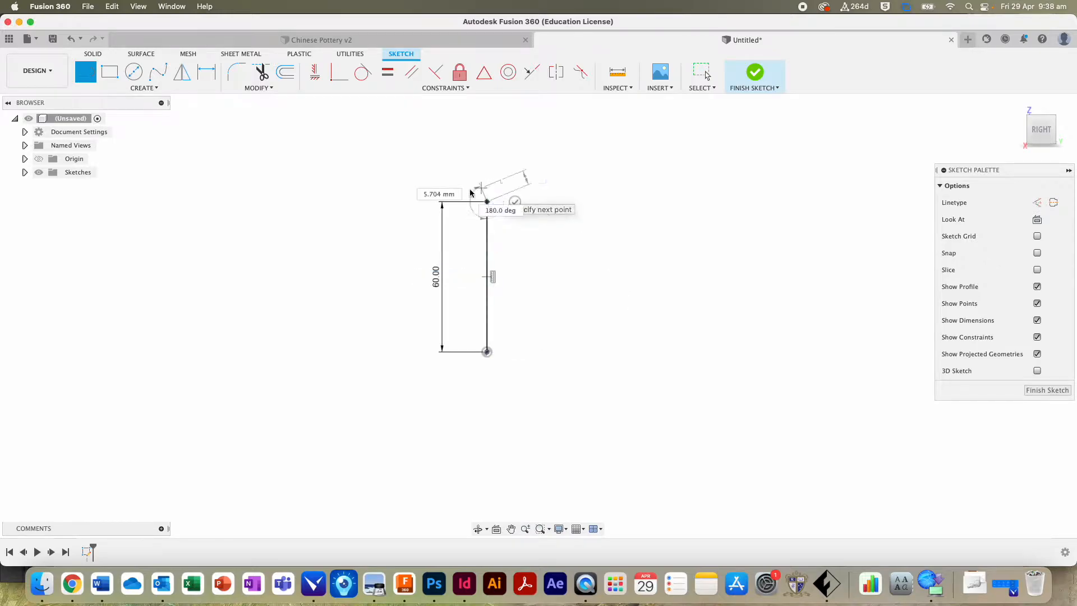
type("60")
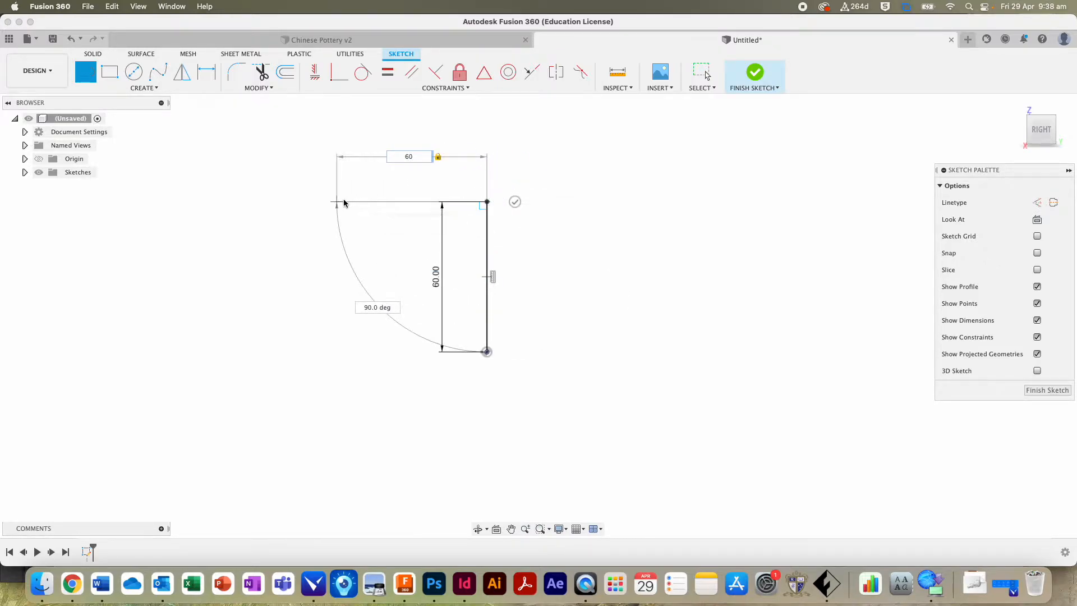
key("Return")
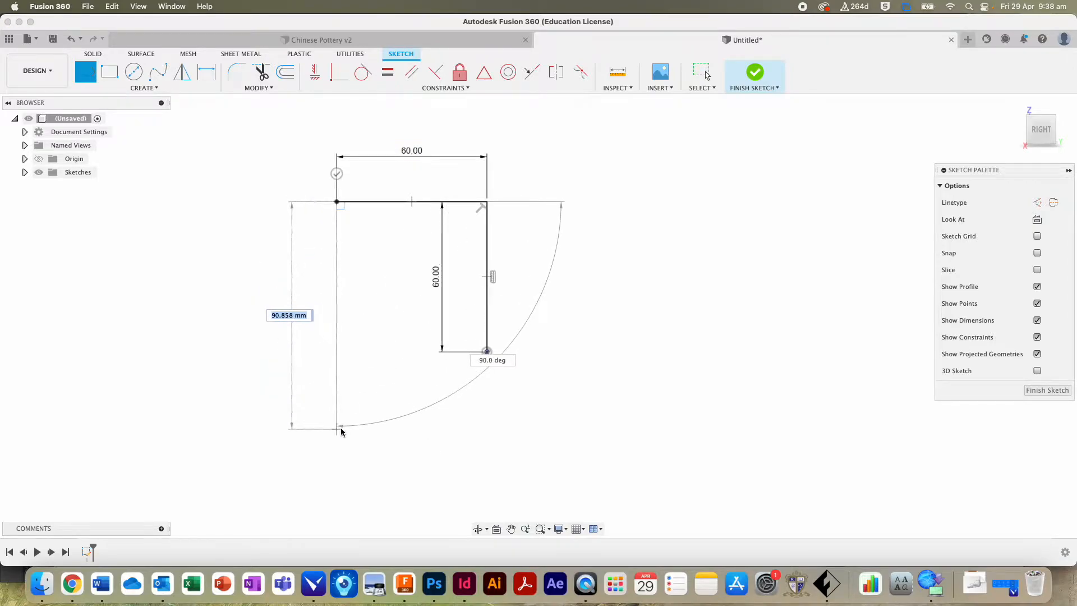
Complete the rectangle with a 120 mm vertical line, a 60 mm base line and a closing line to the origin, and finish the sketch
type("120")
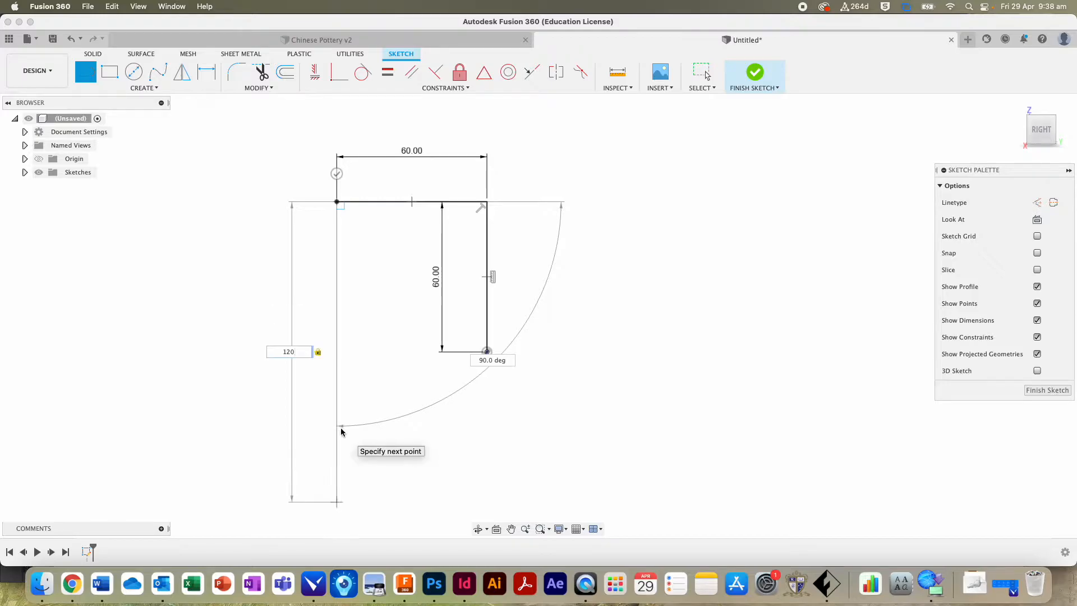
left_click(338, 505)
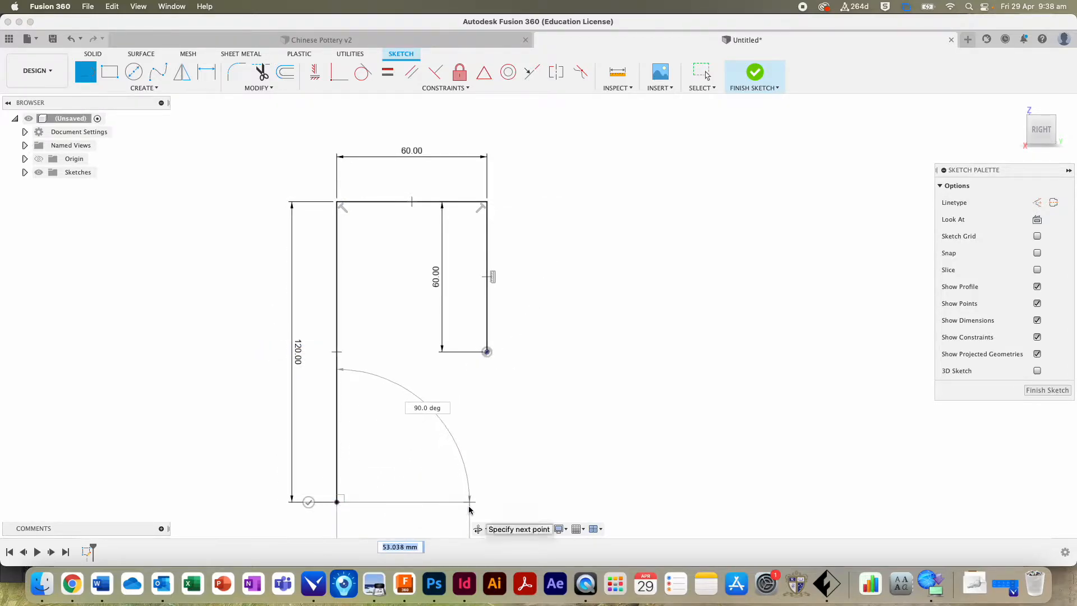
type("60")
key("Return")
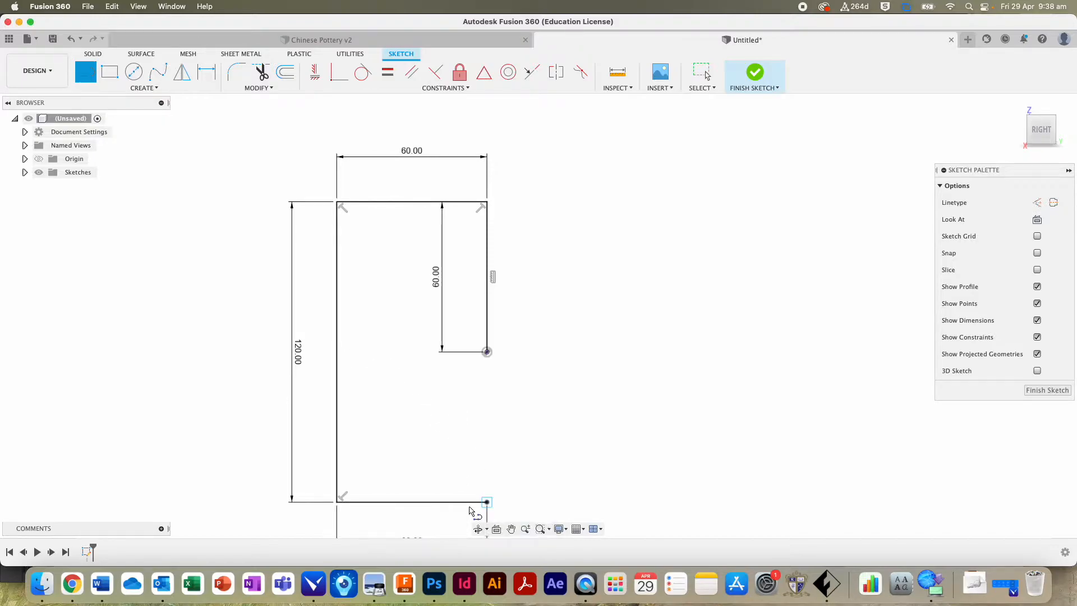
left_click(486, 351)
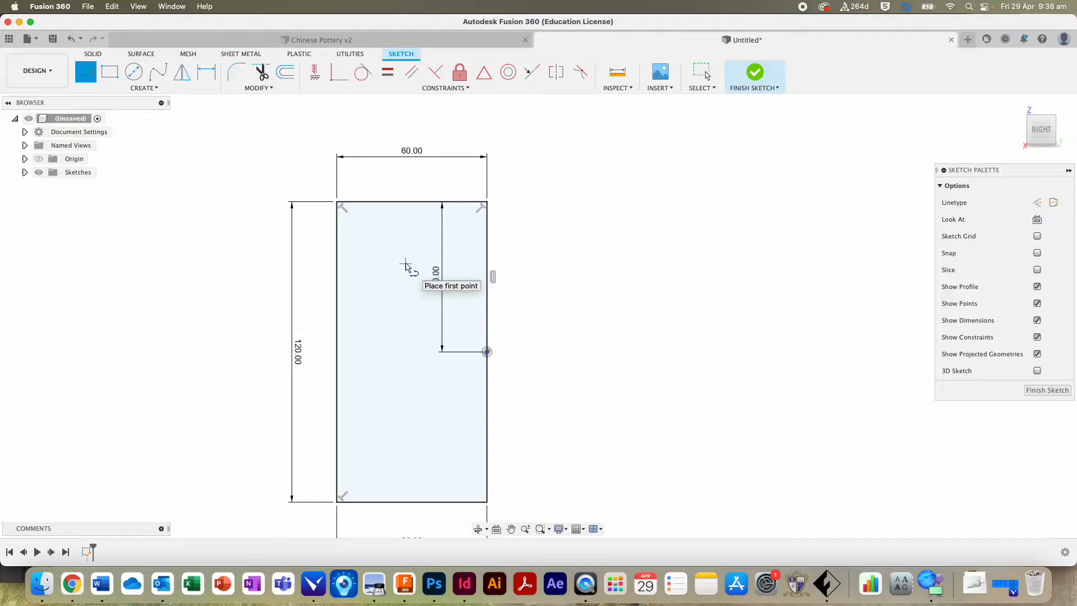
left_click(1047, 389)
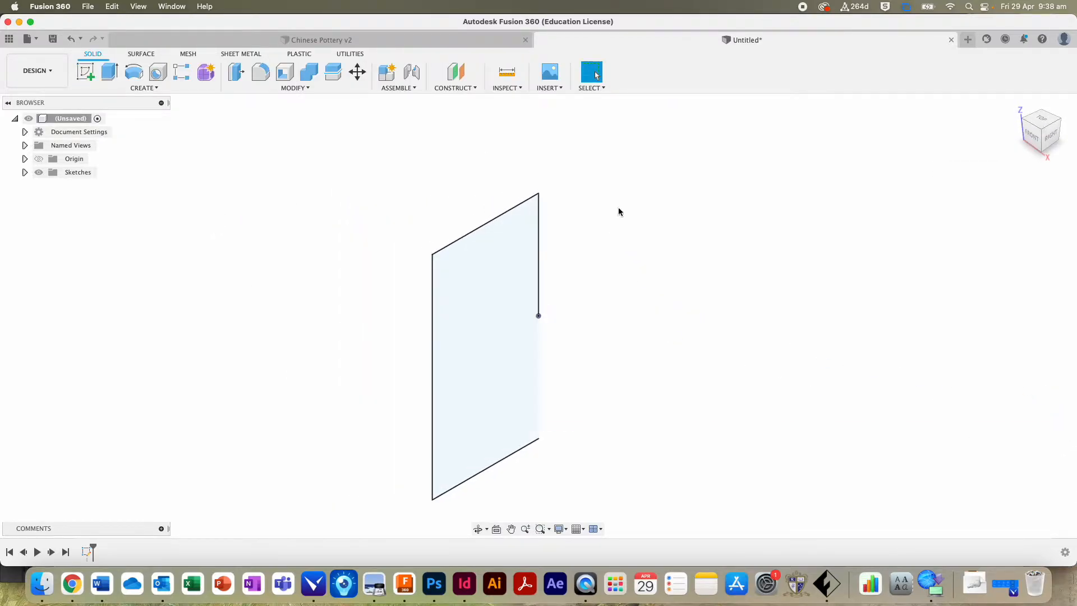
Insert the local image Classical Greek Pot.jpeg as a canvas on the YZ plane
middle_click_drag(539, 316, 513, 317, "shift")
middle_click_drag(617, 202, 730, 215, "shift")
middle_click_drag(625, 312, 699, 329, "shift")
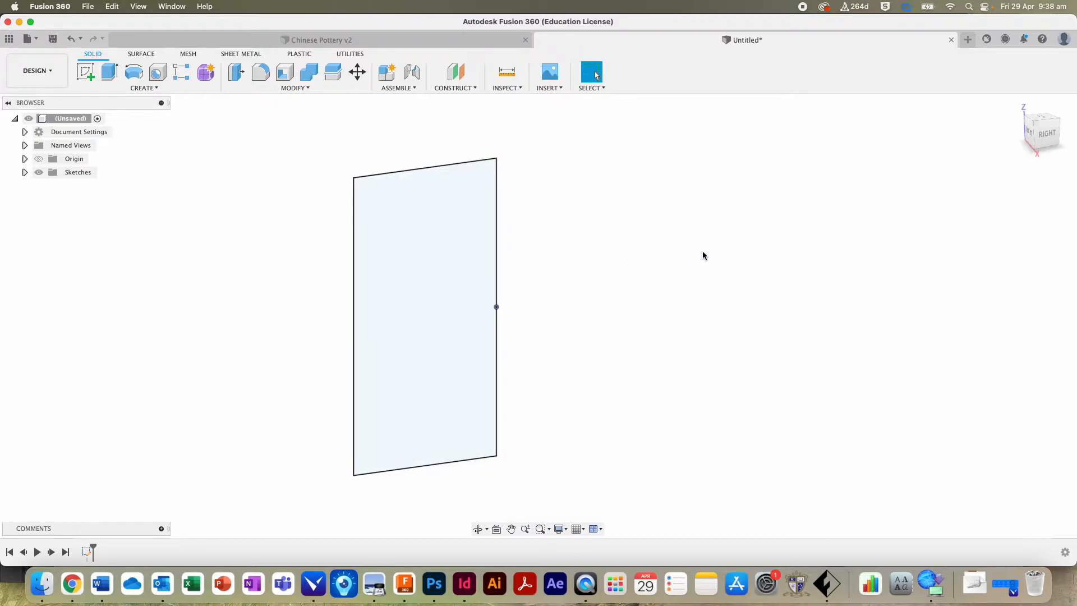
left_click(555, 78)
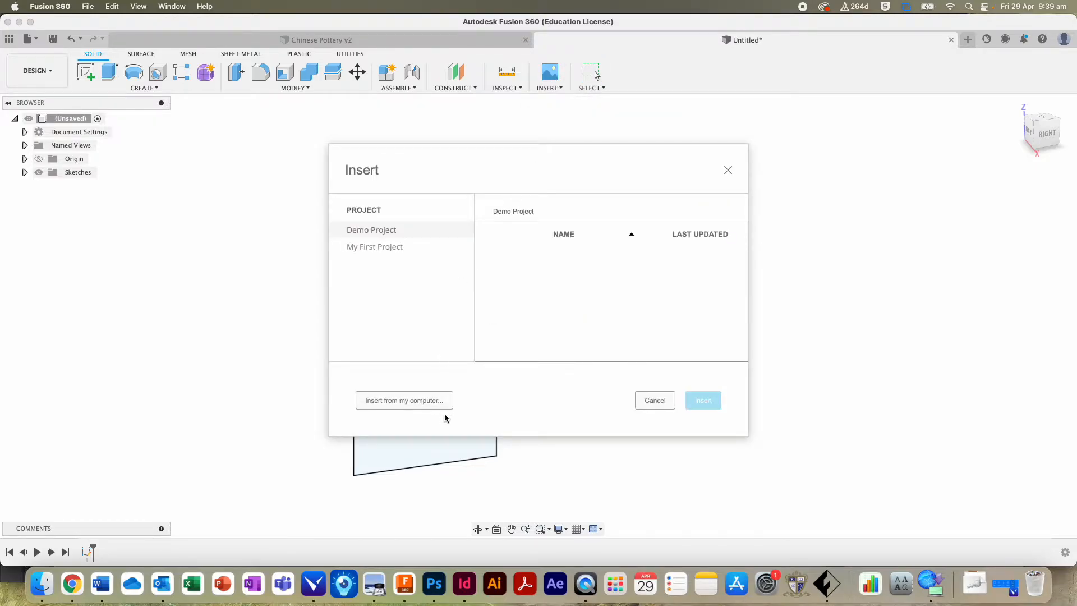
left_click(440, 401)
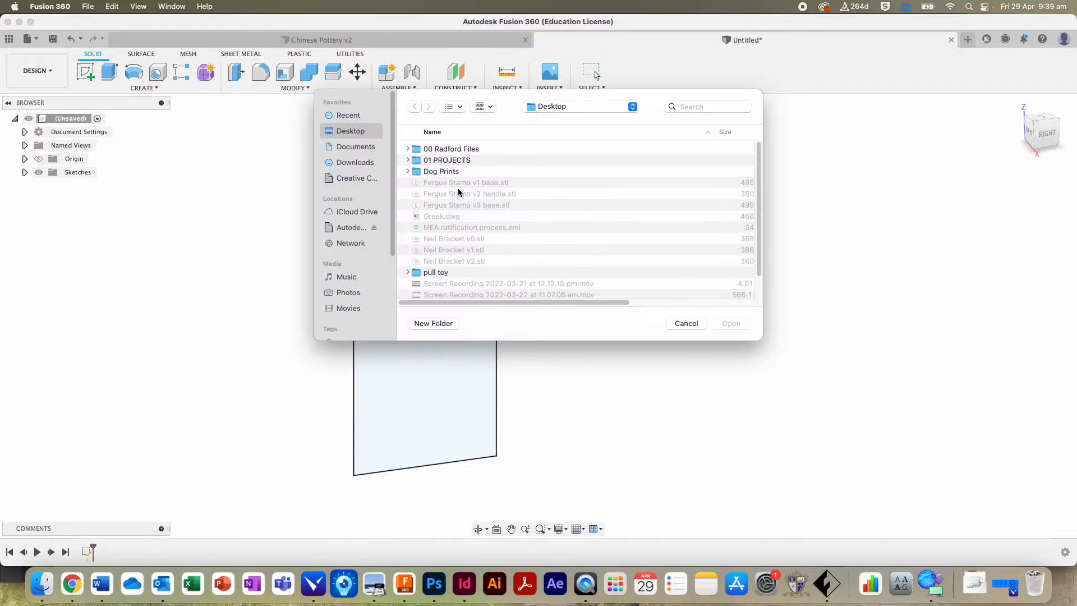
left_click(357, 115)
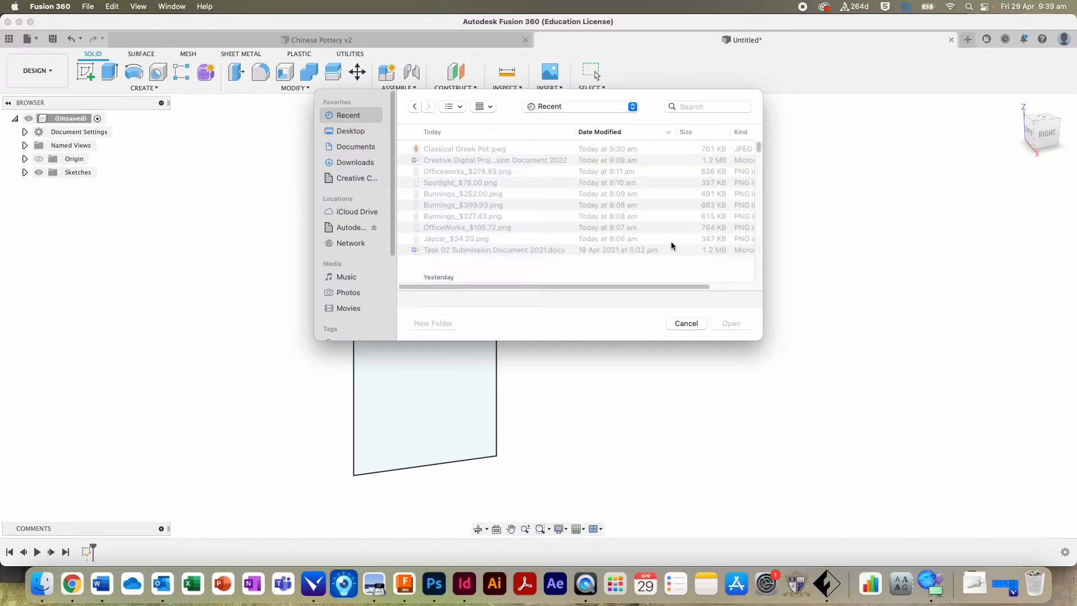
left_click(473, 150)
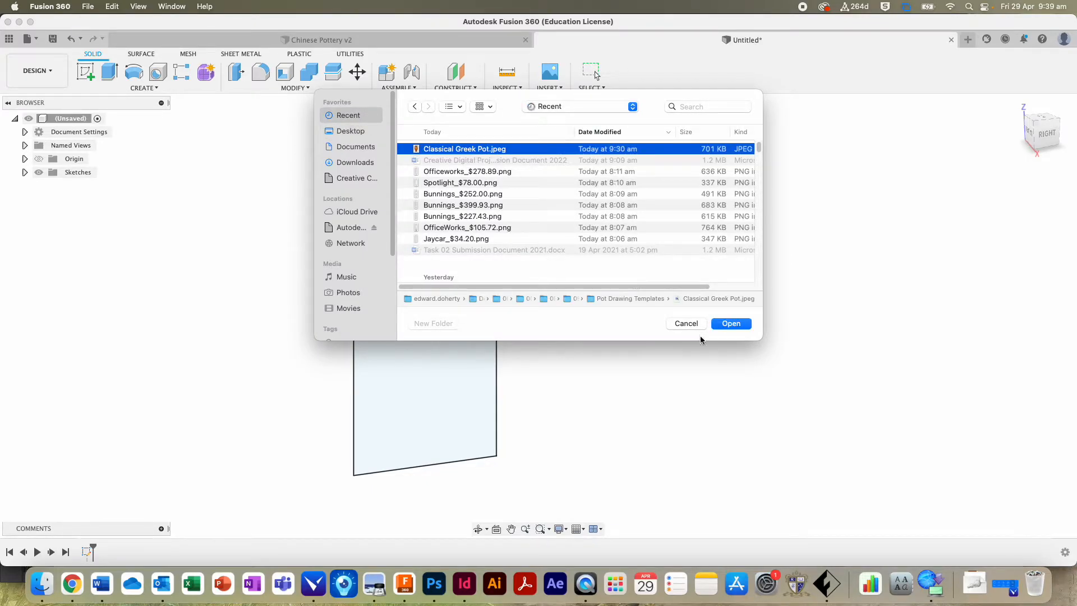
left_click(739, 325)
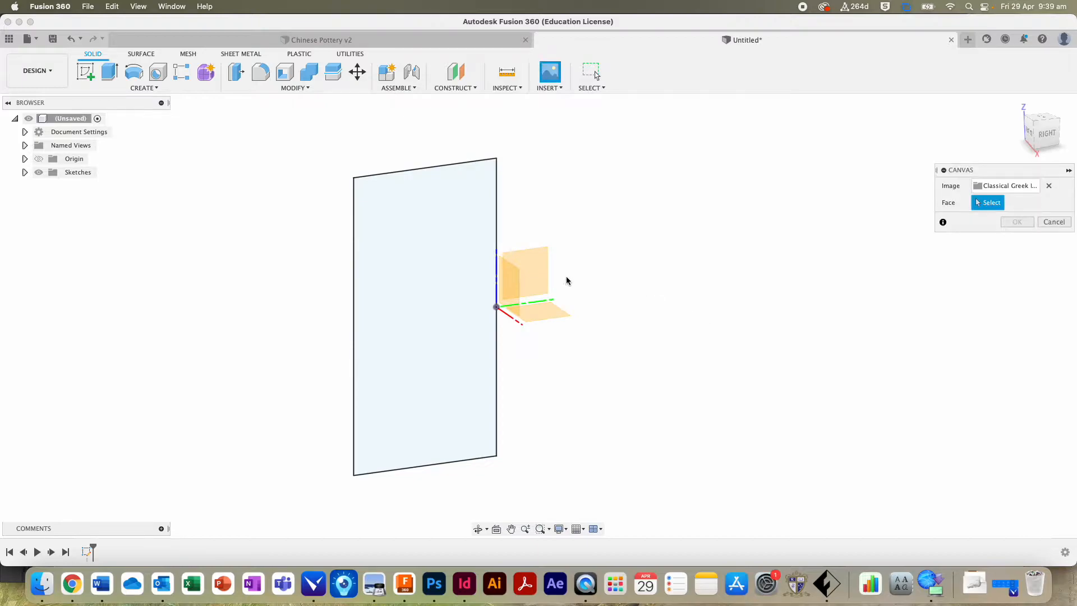
left_click(534, 271)
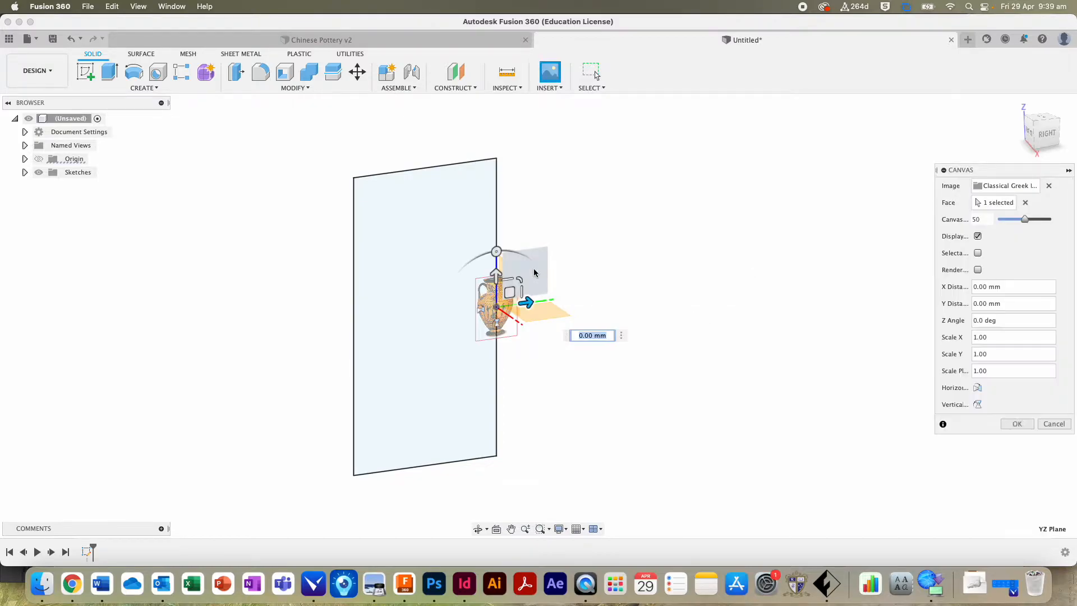
Scale the pot canvas uniformly to the rectangle's height, offset it 2 mm in X and -1 mm in Y, and confirm it
left_click_drag(534, 272, 722, 106)
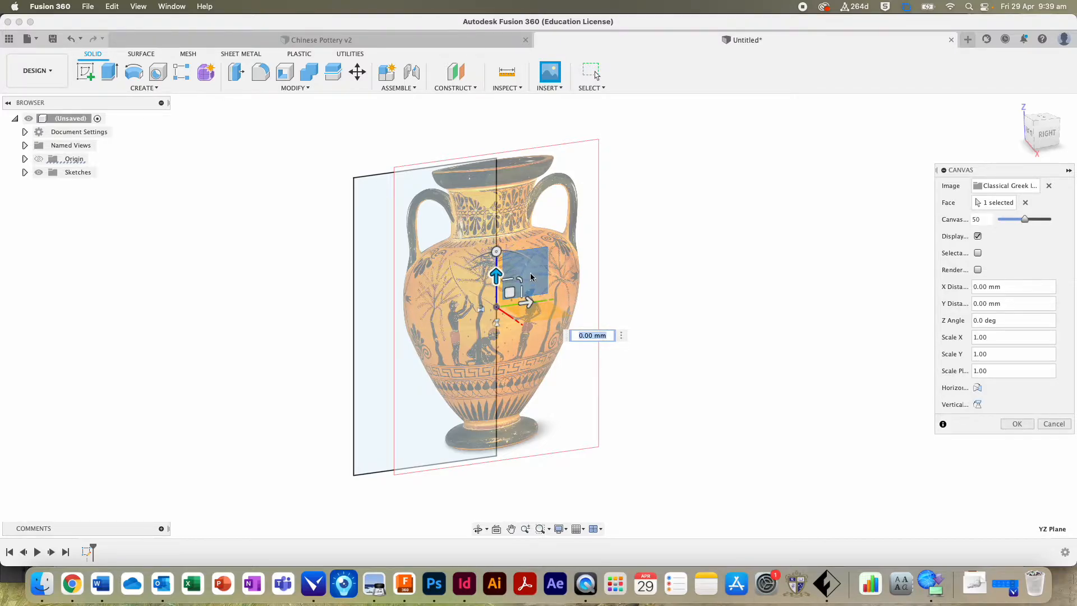
left_click_drag(522, 276, 527, 274)
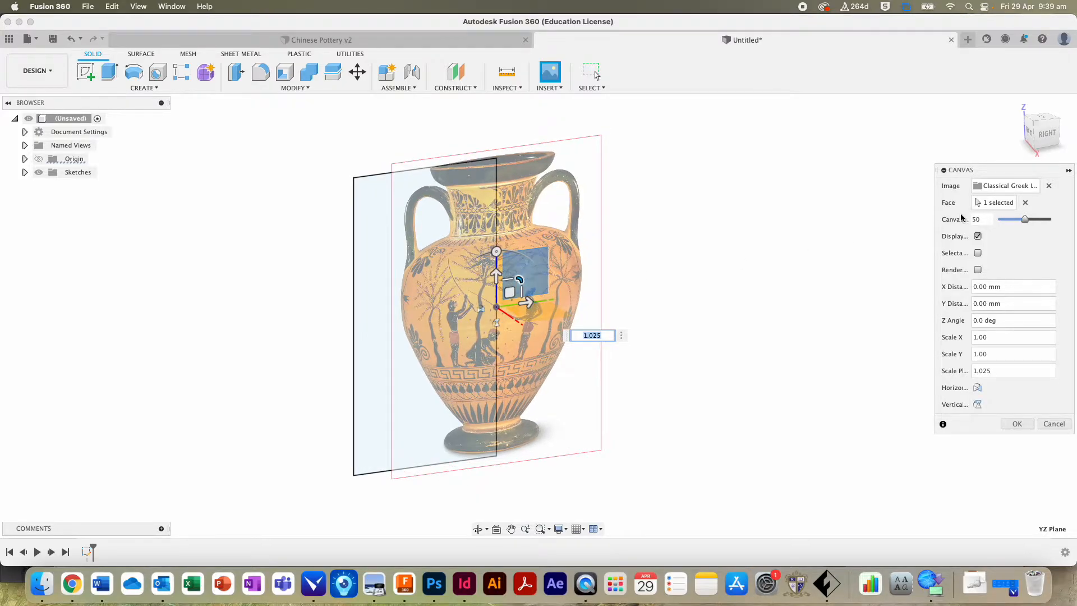
left_click(1043, 135)
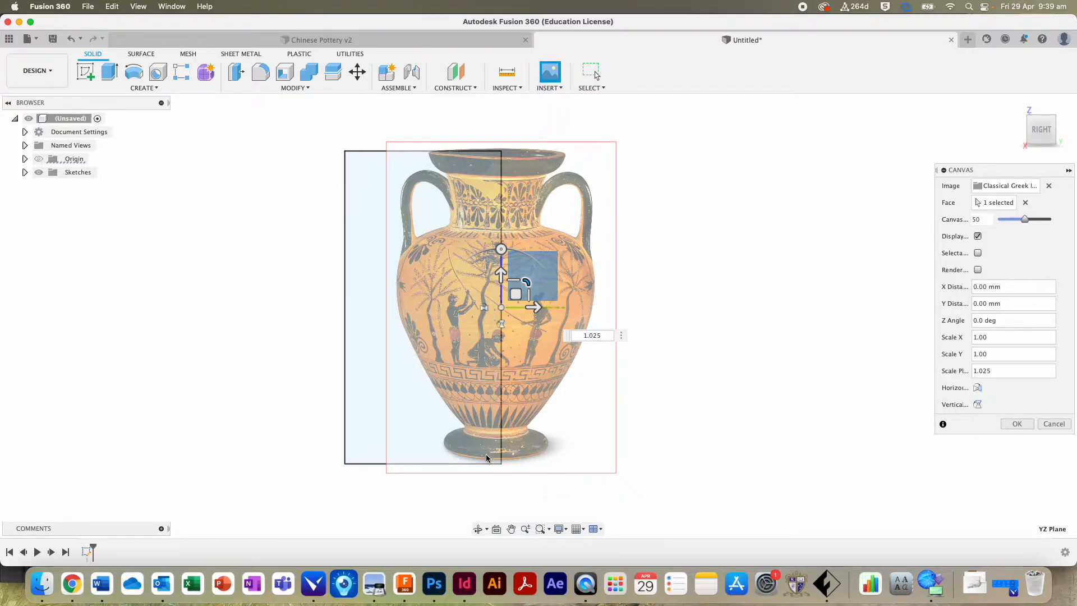
mouse_move(533, 306)
left_mouse_down()
mouse_move(542, 310)
mouse_move(529, 309)
left_mouse_up()
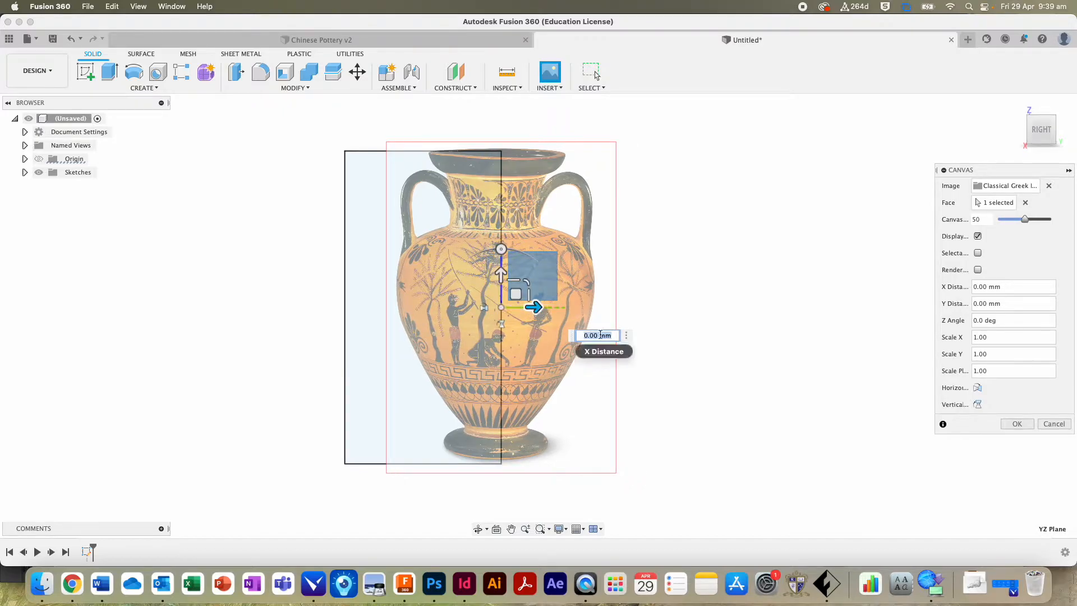
type("-2")
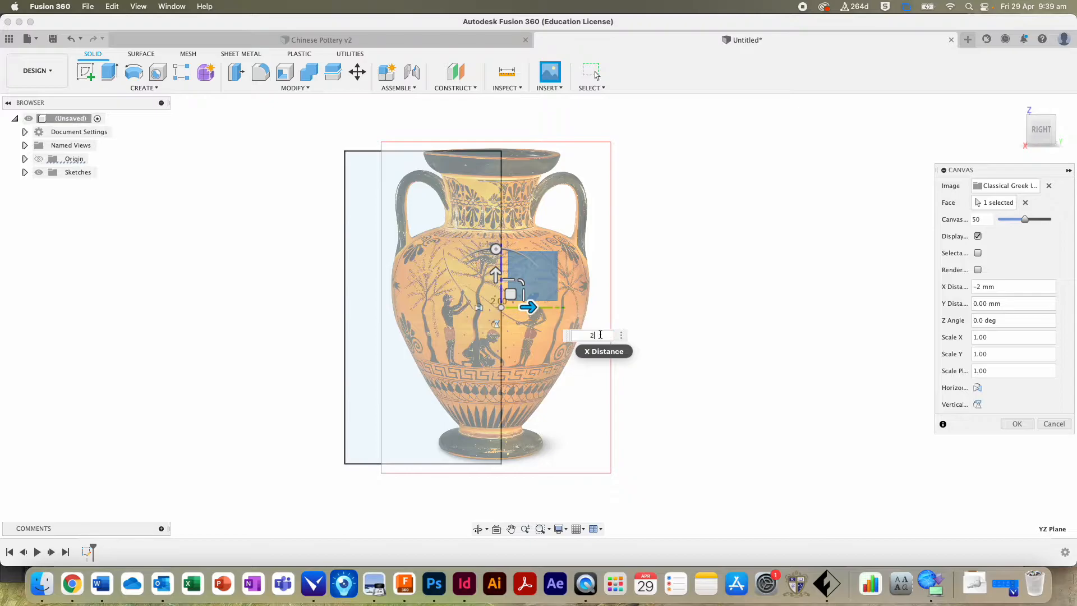
key("Tab")
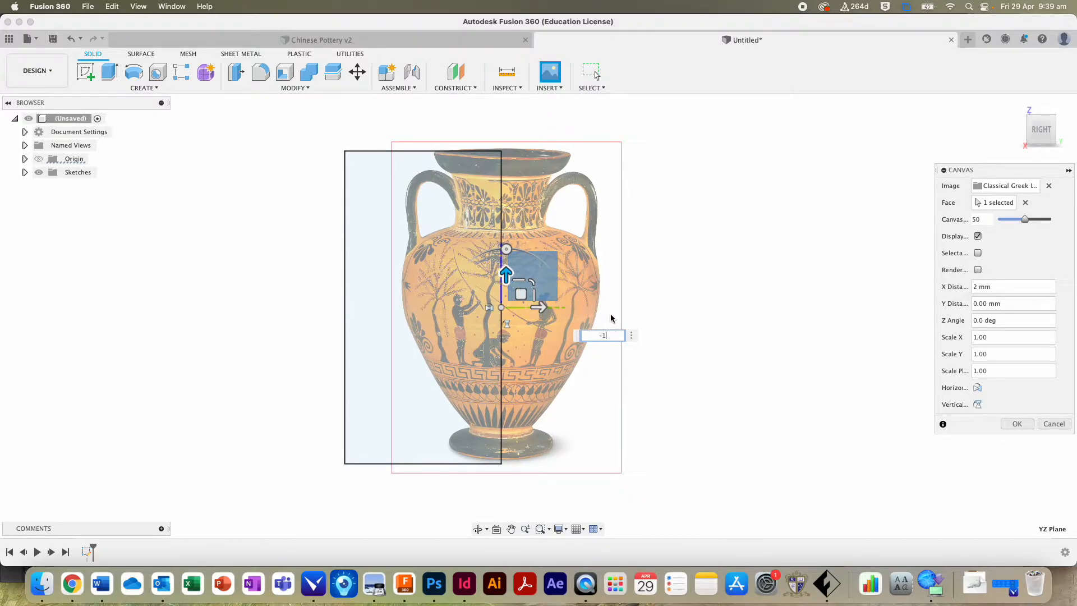
key("Return")
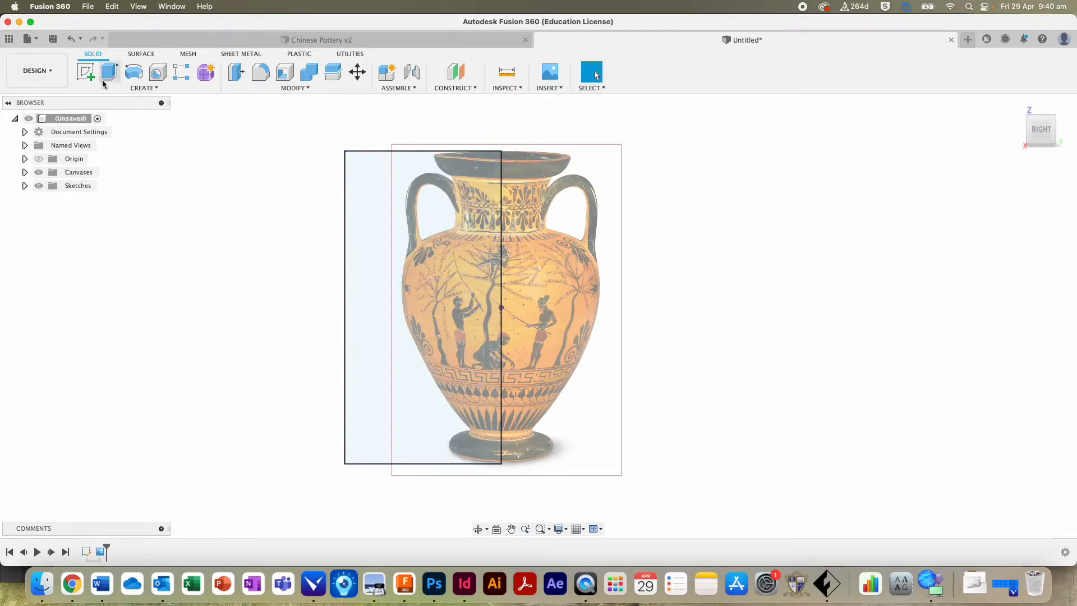
Toggle the visibility of the pot canvas and Sketch1, leaving the canvas shown and Sketch1 hidden
left_click(25, 172)
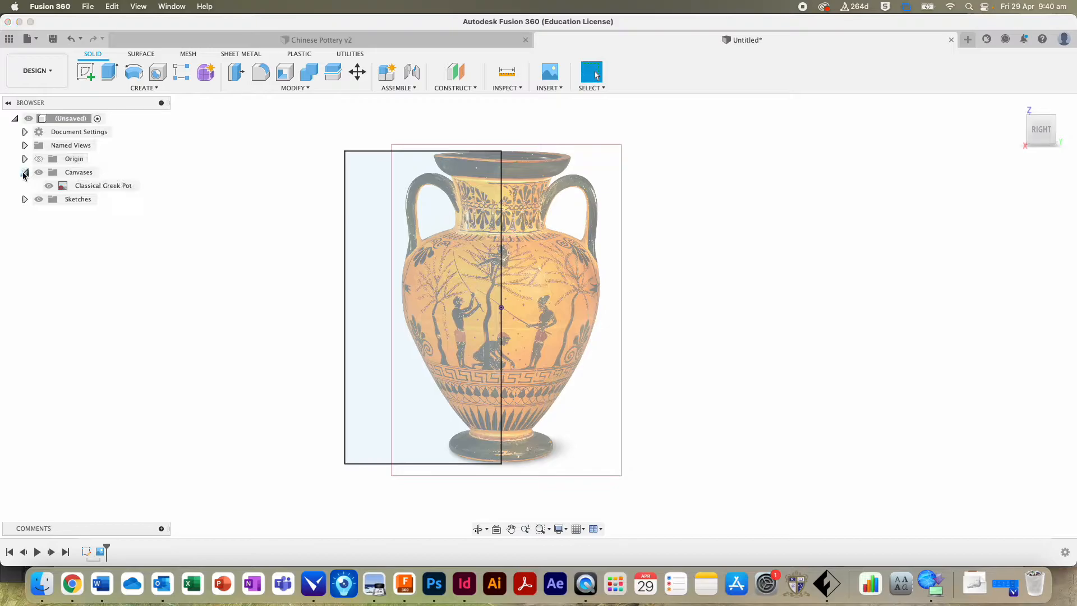
left_click(47, 186)
left_click(47, 185)
left_click(24, 199)
left_click(48, 213)
left_click(49, 213)
left_click(48, 213)
left_click(49, 213)
left_click(49, 213)
left_click(49, 213)
left_click(49, 213)
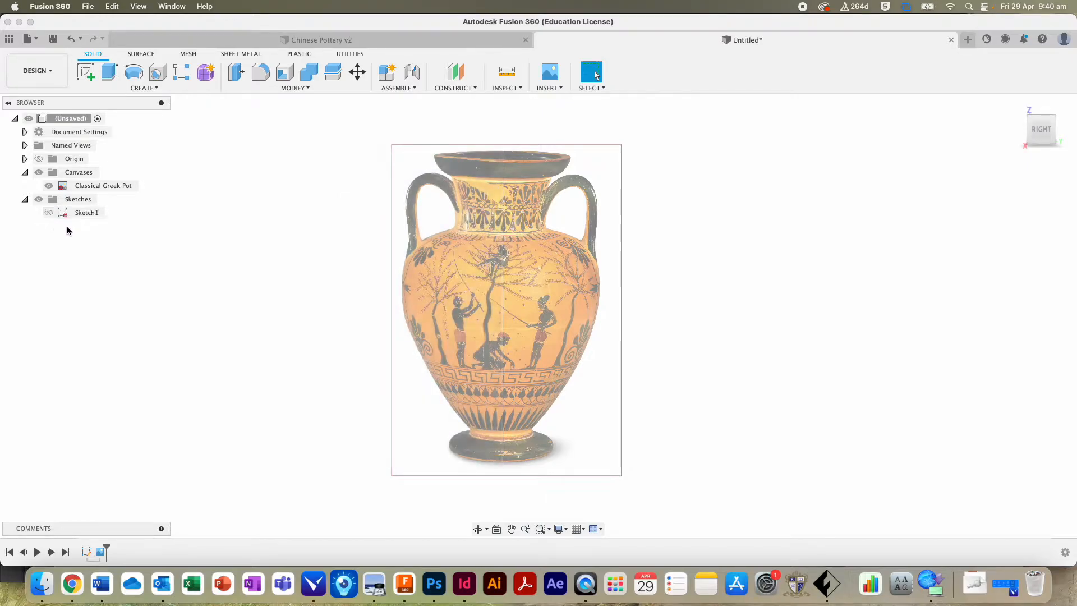
left_click(54, 216)
left_click(53, 214)
Start a sketch on the YZ plane and draw vertical centre lines from the origin to beyond the pot canvas's upper and lower edges
left_click(87, 79)
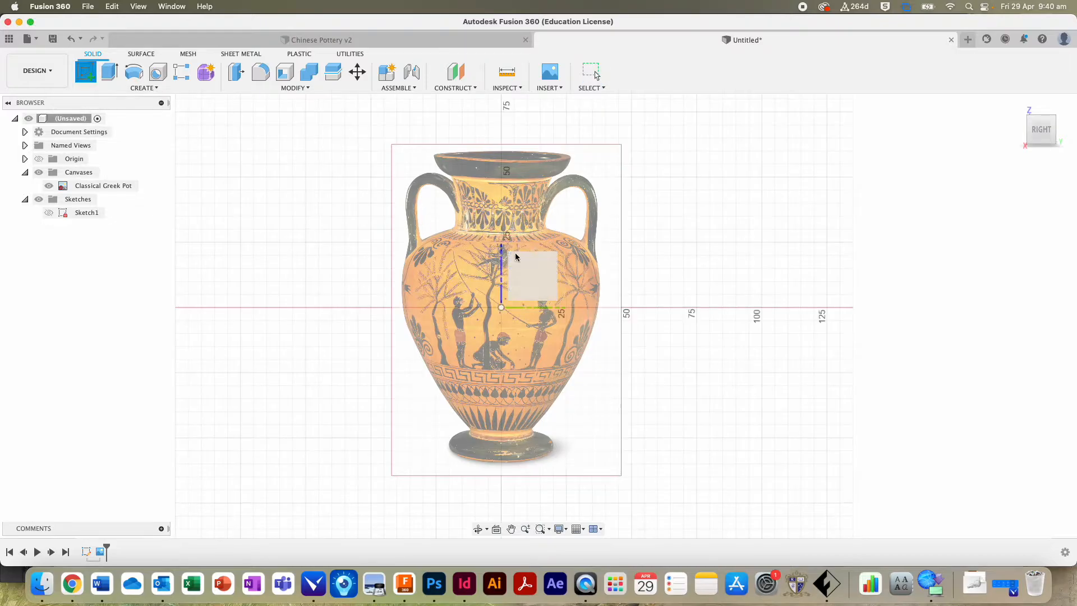
left_click(543, 265)
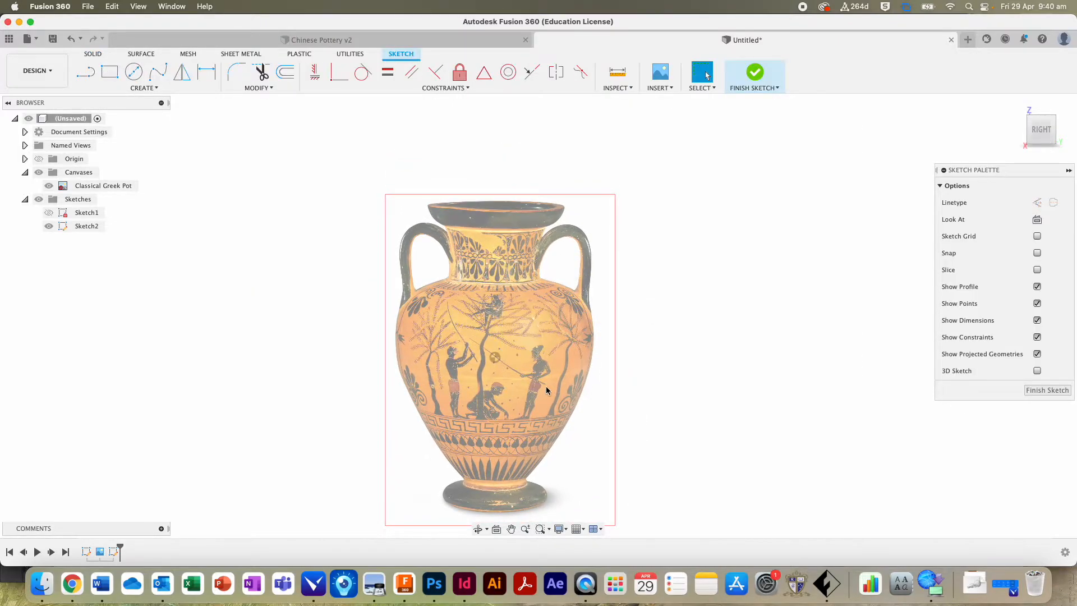
scroll(545, 385, "down", 2)
left_click(85, 72)
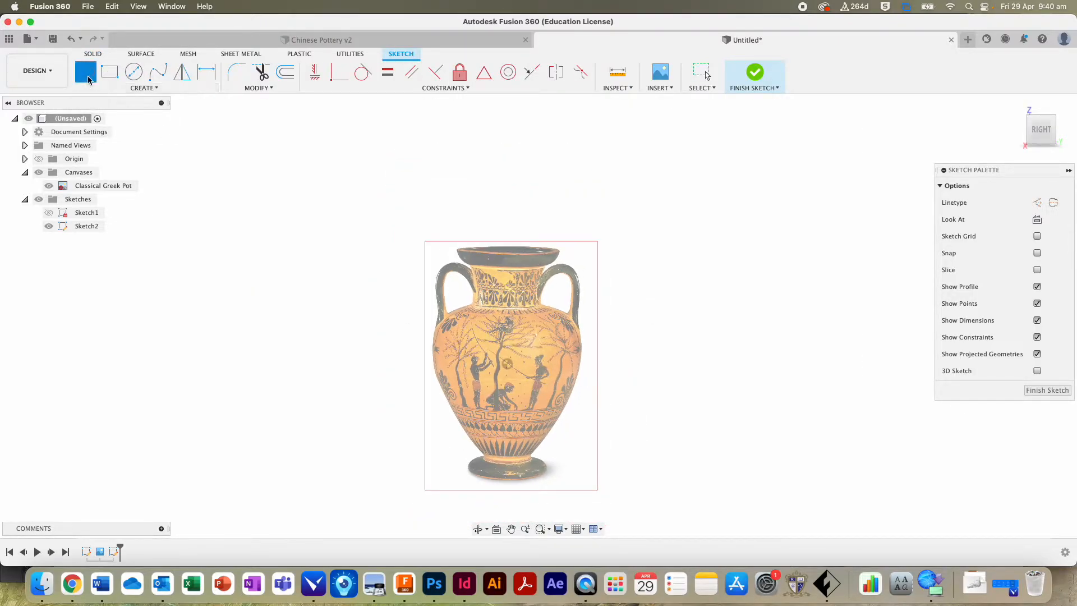
left_click(507, 364)
left_click(507, 364)
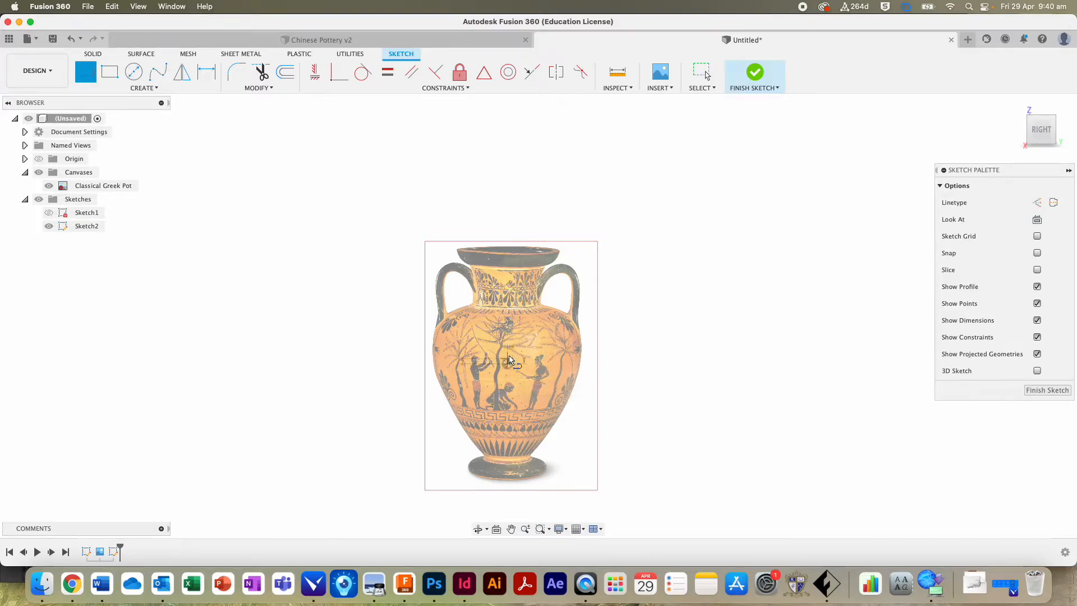
left_click(507, 196)
left_click(535, 198)
left_click(507, 364)
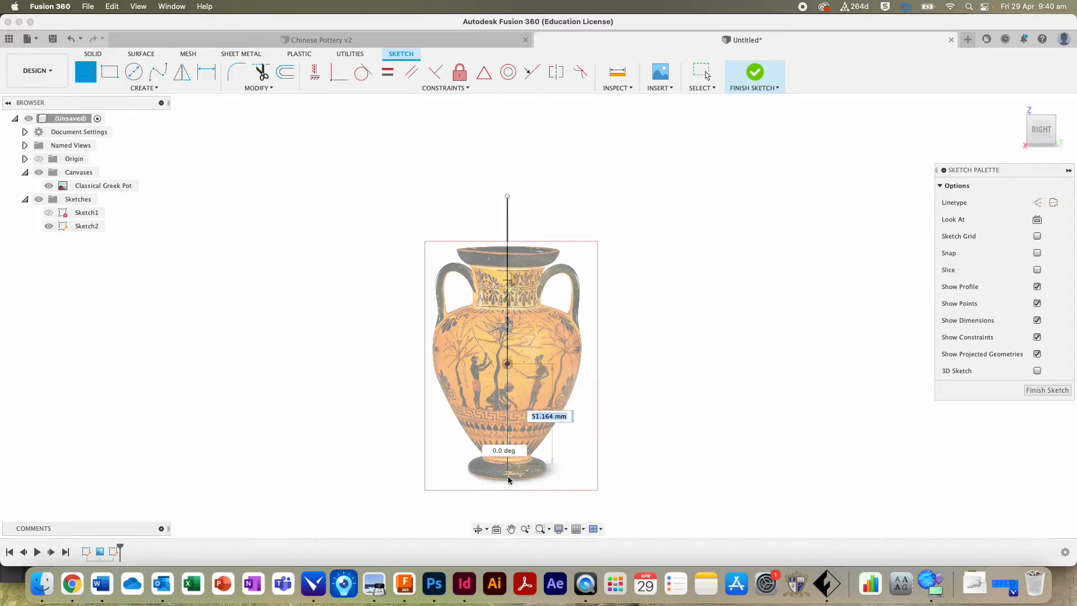
left_click(507, 512)
left_click(480, 511)
Draw horizontal lines from the centre line out past the pot's left outline, one at the rim and one at the base
scroll(509, 379, "up", 3)
scroll(510, 374, "up", 3)
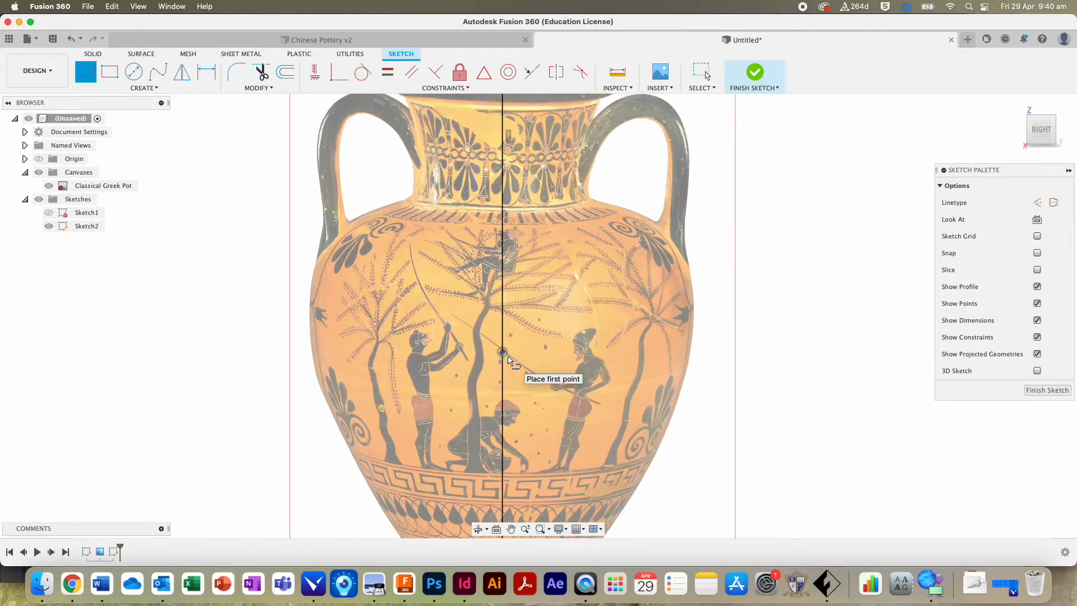
scroll(510, 374, "down", 5)
scroll(470, 276, "down", 3)
scroll(470, 276, "up", 3)
scroll(432, 247, "down", 3)
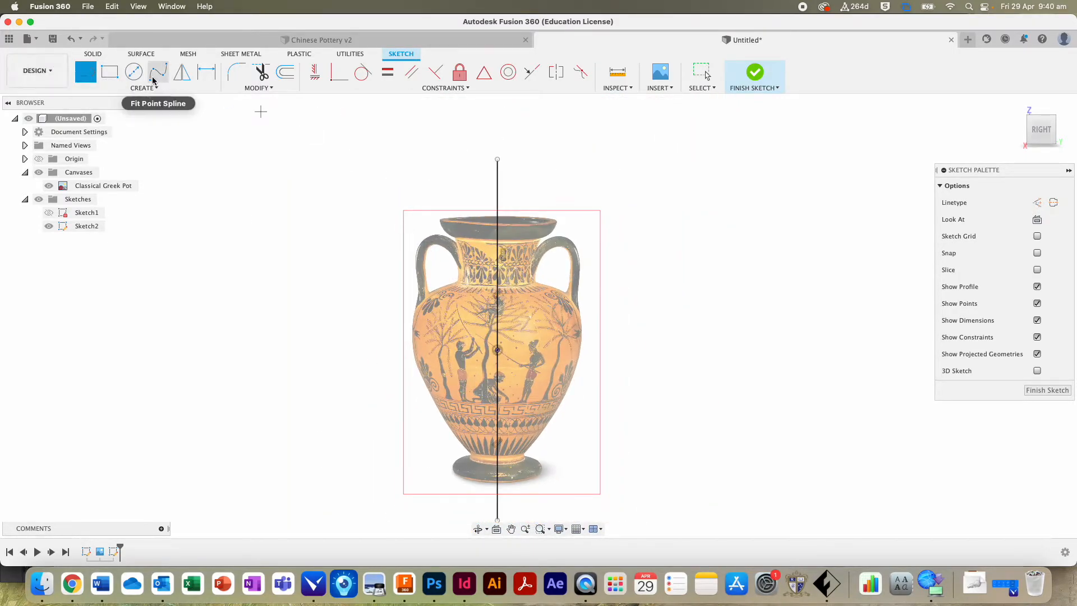
left_click(497, 221)
left_click(430, 219)
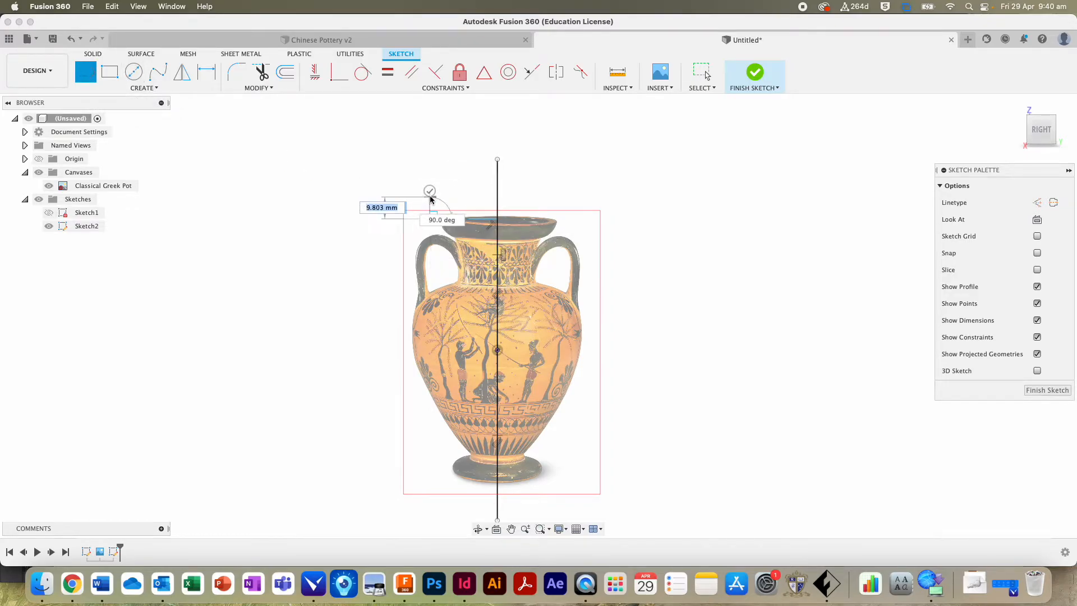
key("Escape")
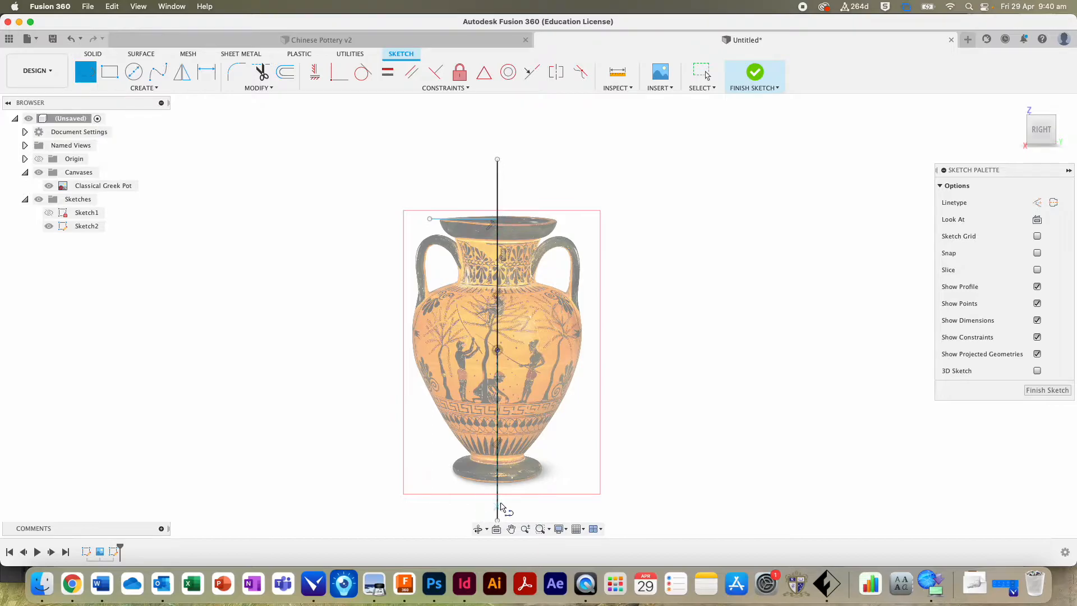
left_click(498, 483)
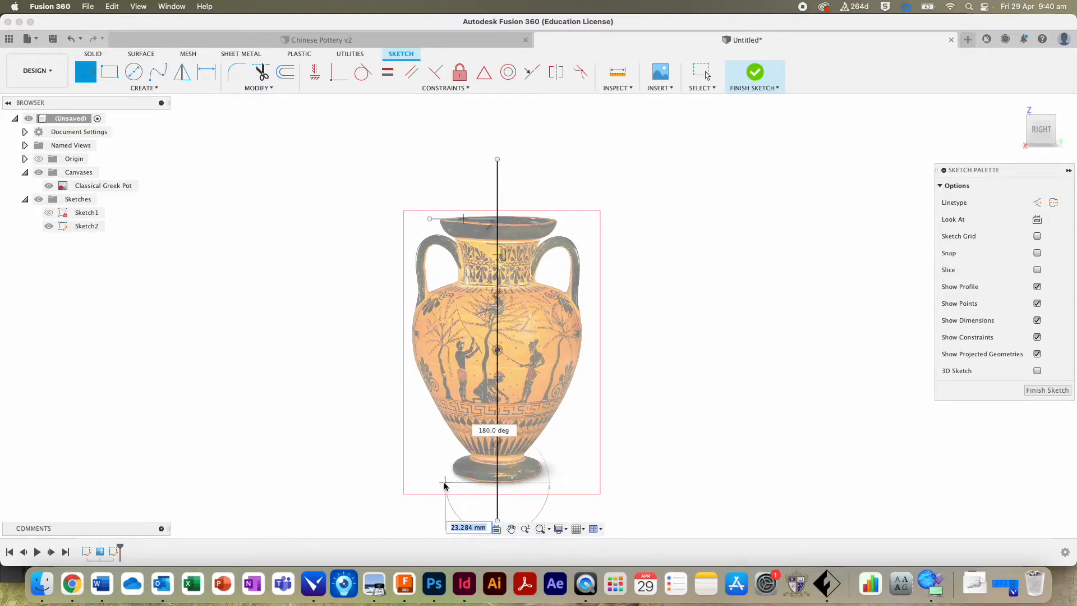
left_click(442, 454)
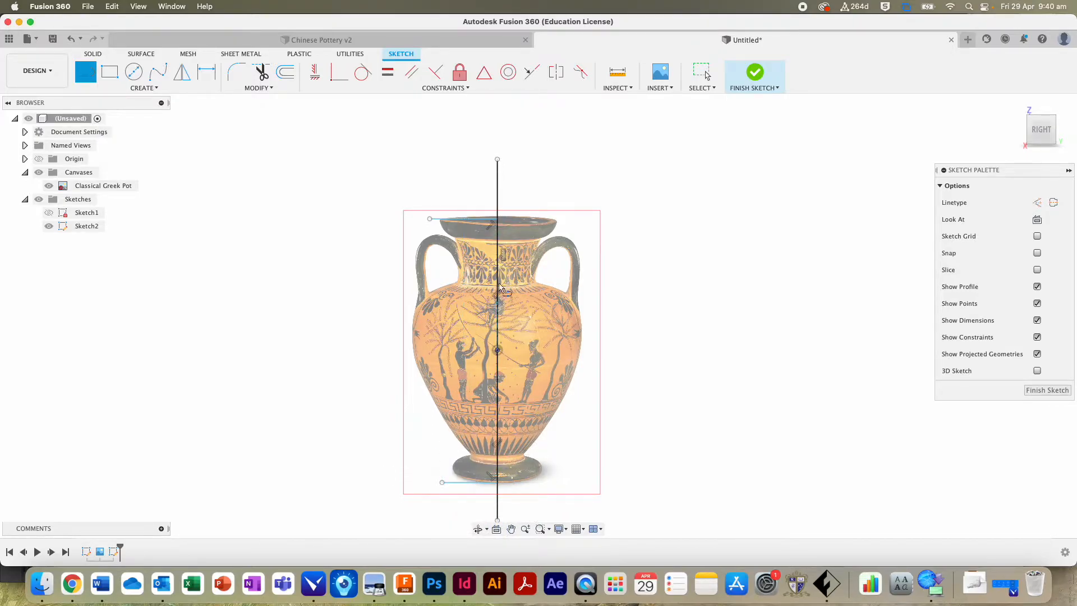
Trace the left side of the pot's rim with a fit point spline from above the rim line to the top of the neck
scroll(471, 283, "up", 3)
scroll(471, 283, "down", 4)
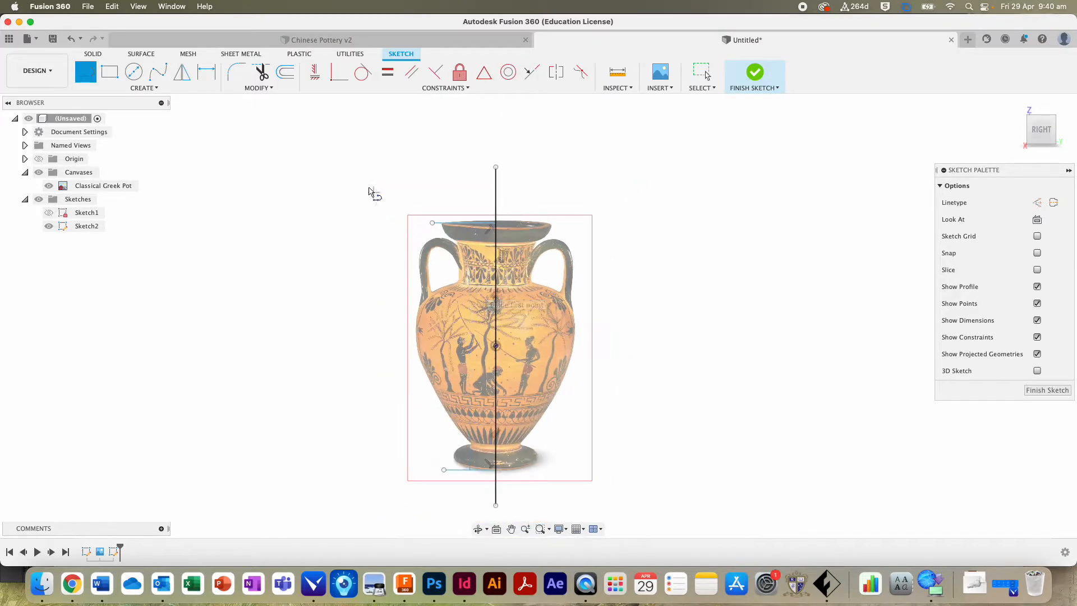
left_click(158, 71)
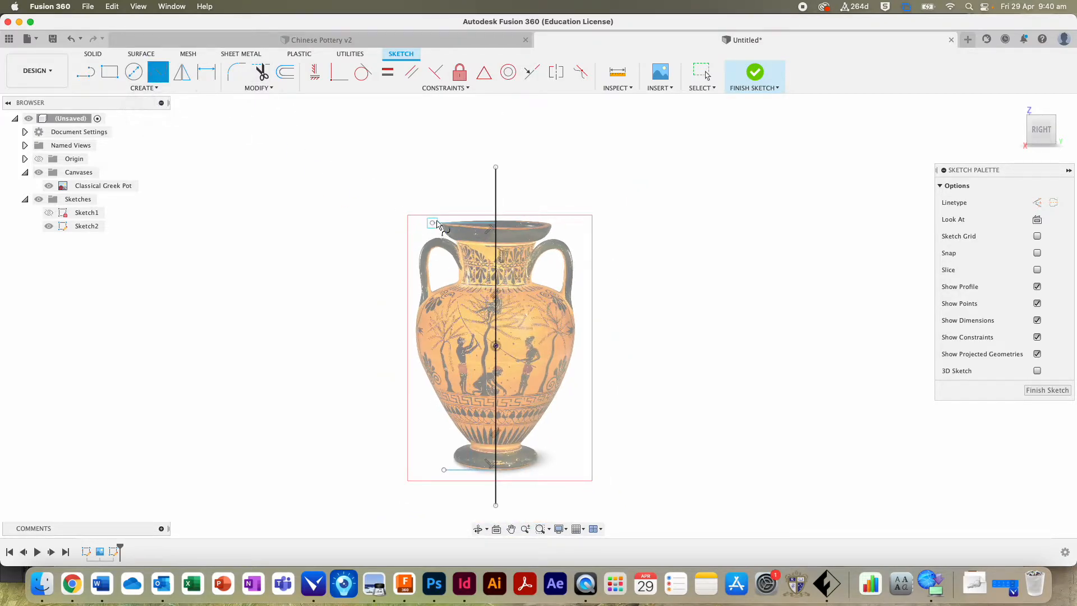
scroll(436, 206, "up", 3)
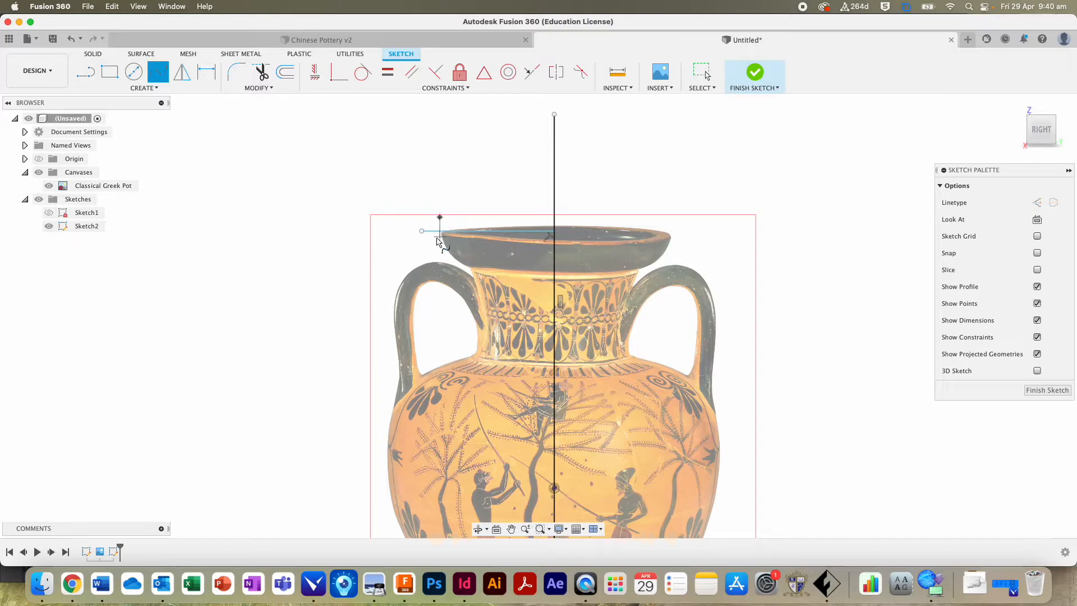
left_click(439, 242)
left_click(488, 275)
scroll(473, 302, "up", 3)
scroll(474, 306, "down", 5)
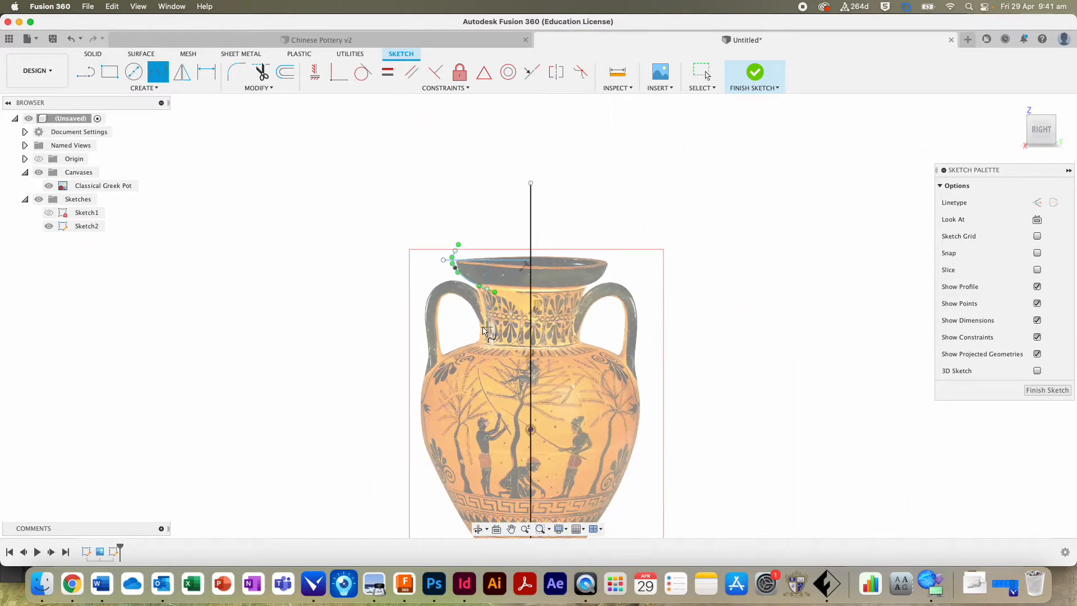
Trace the pot's left body outline with a fit point spline from the neck base around the shoulder to just above the foot
scroll(455, 497, "down", 4)
left_click(511, 529)
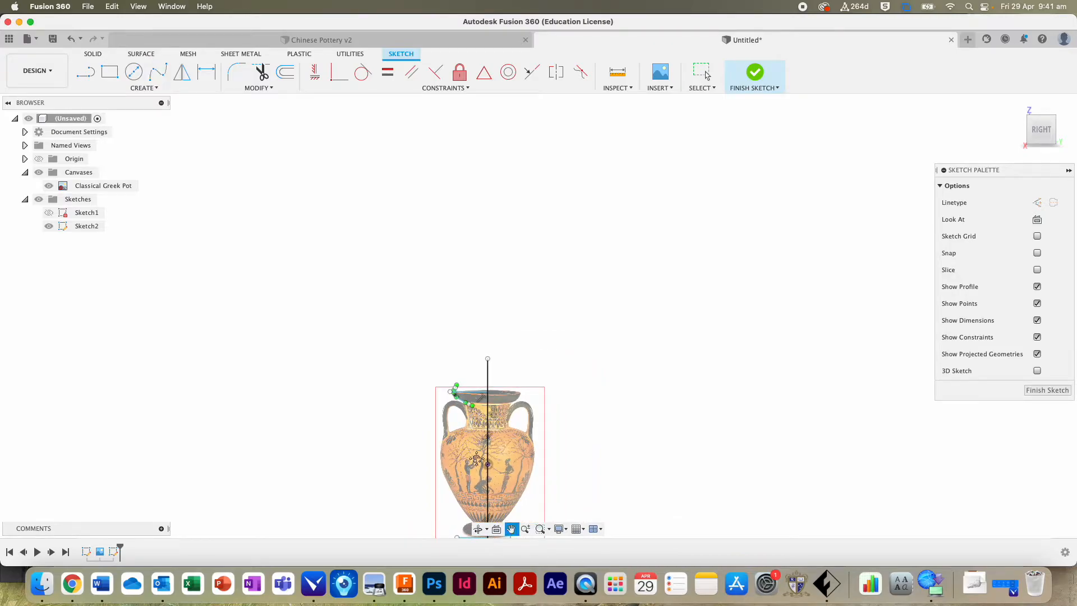
left_click_drag(476, 459, 474, 407)
scroll(474, 406, "up", 8)
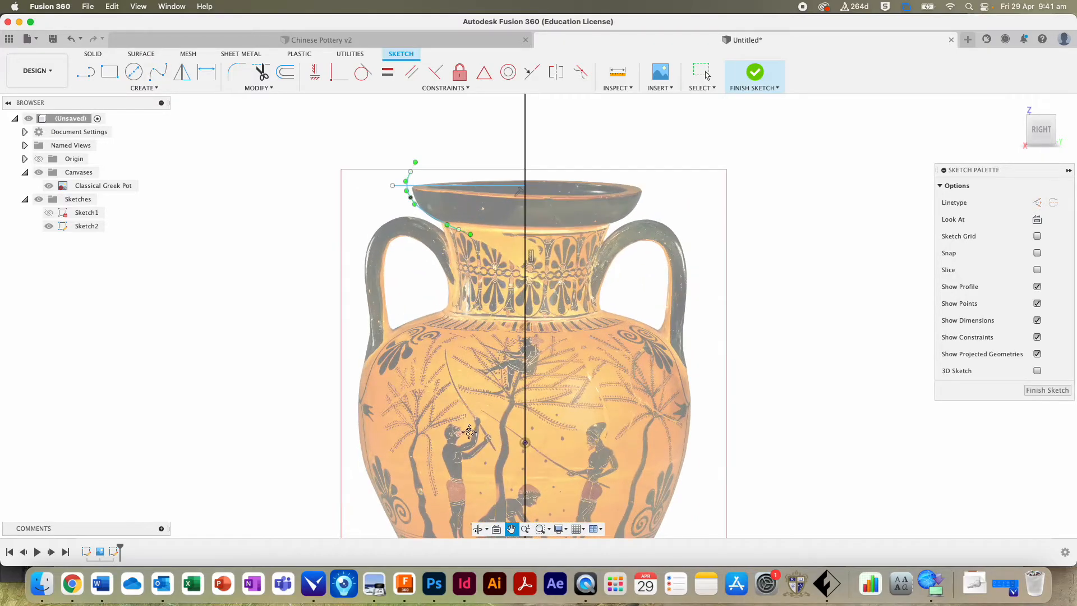
left_click_drag(467, 330, 461, 251)
left_click(158, 71)
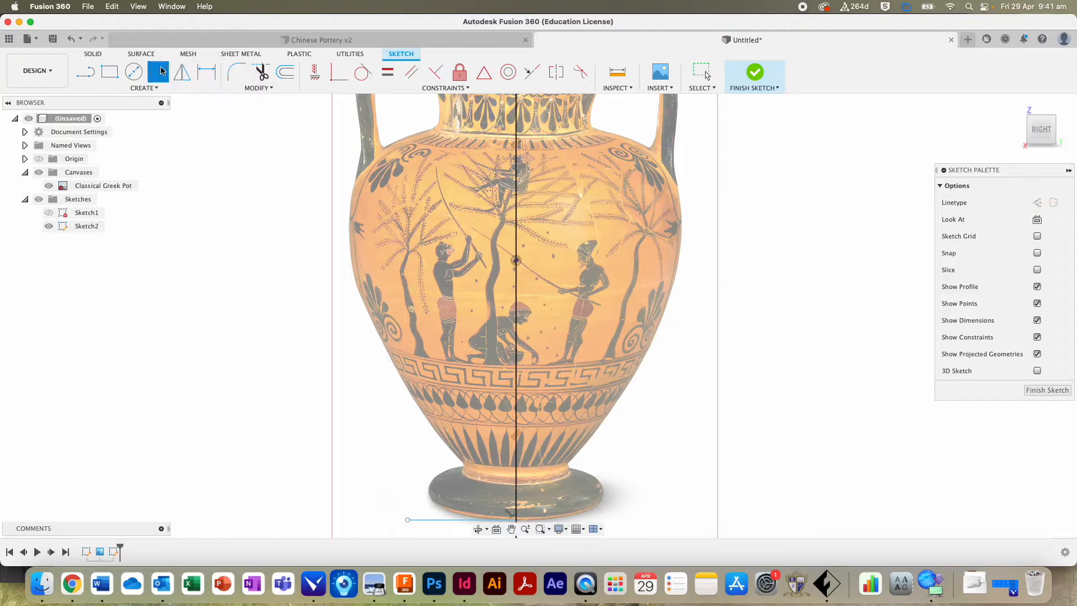
left_click(413, 134)
left_click(363, 172)
left_click(353, 272)
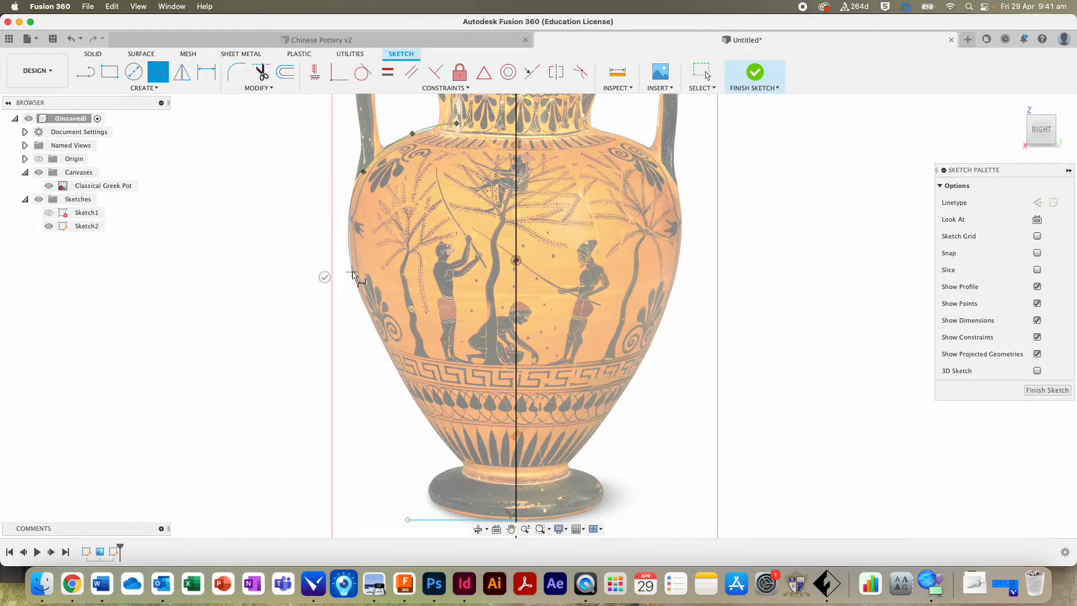
left_click(448, 450)
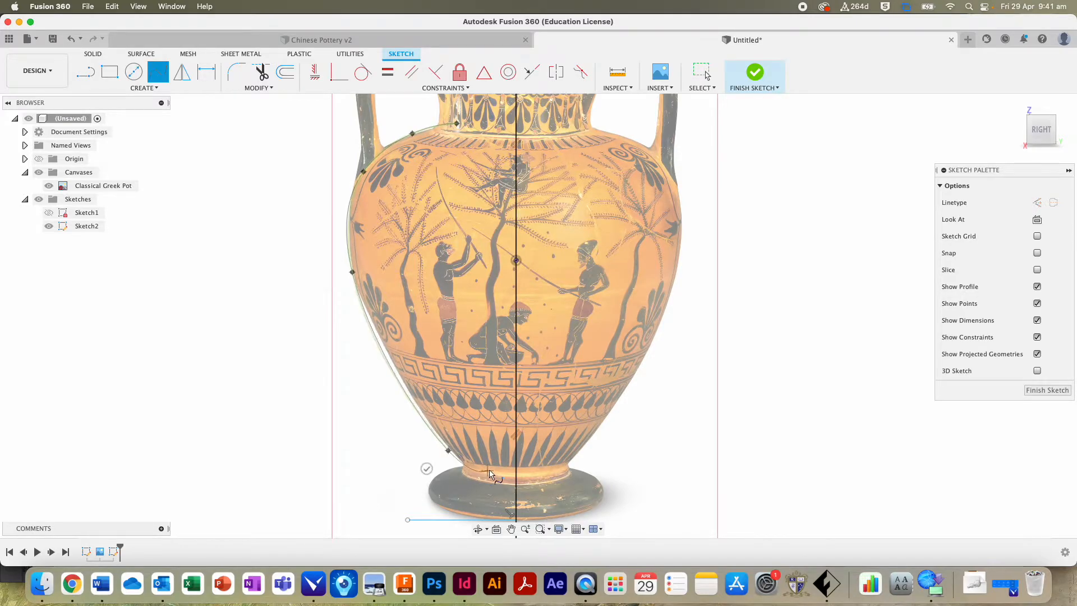
left_click(505, 464)
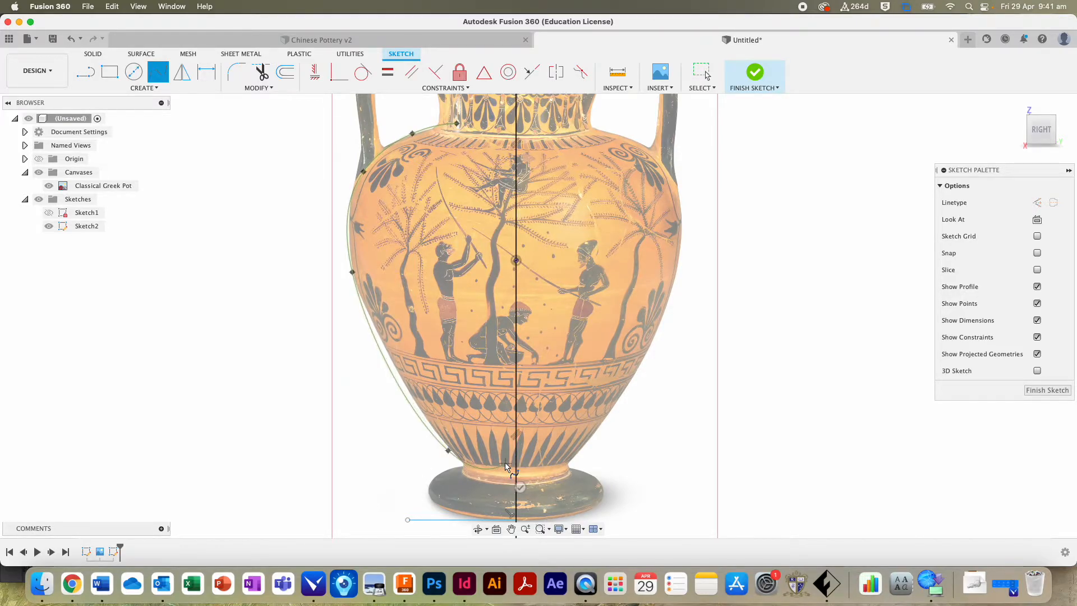
left_click(521, 487)
Trace the left edge of the pot's foot with a fit point spline from below the base line to the foot's interior
scroll(462, 491, "up", 3)
scroll(459, 489, "down", 5)
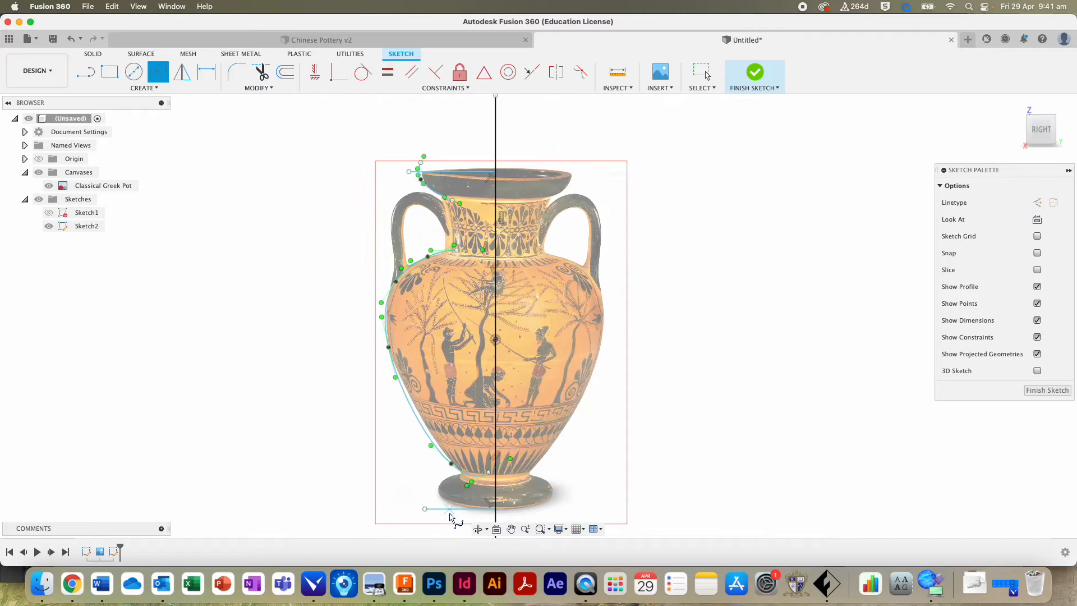
scroll(451, 513, "up", 4)
scroll(449, 512, "up", 2)
left_click(414, 482)
left_click(462, 459)
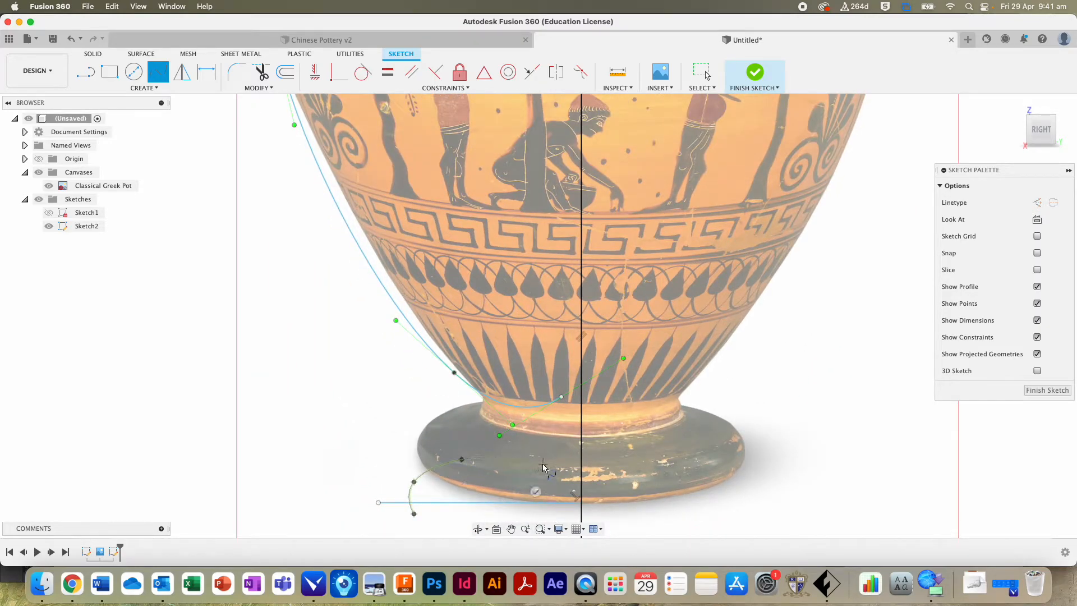
left_click(536, 492)
Draw a fit point spline along the narrow waist between the pot's lower body and foot, crossing the body and foot splines
left_click(498, 419)
double_click(465, 481)
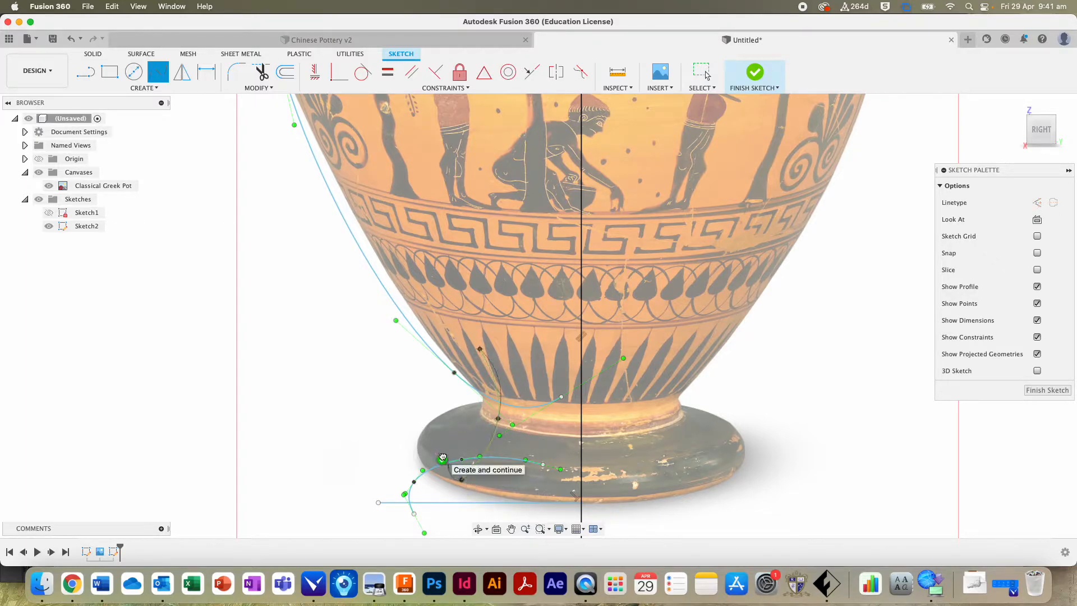
scroll(451, 436, "up", 3)
key("Escape")
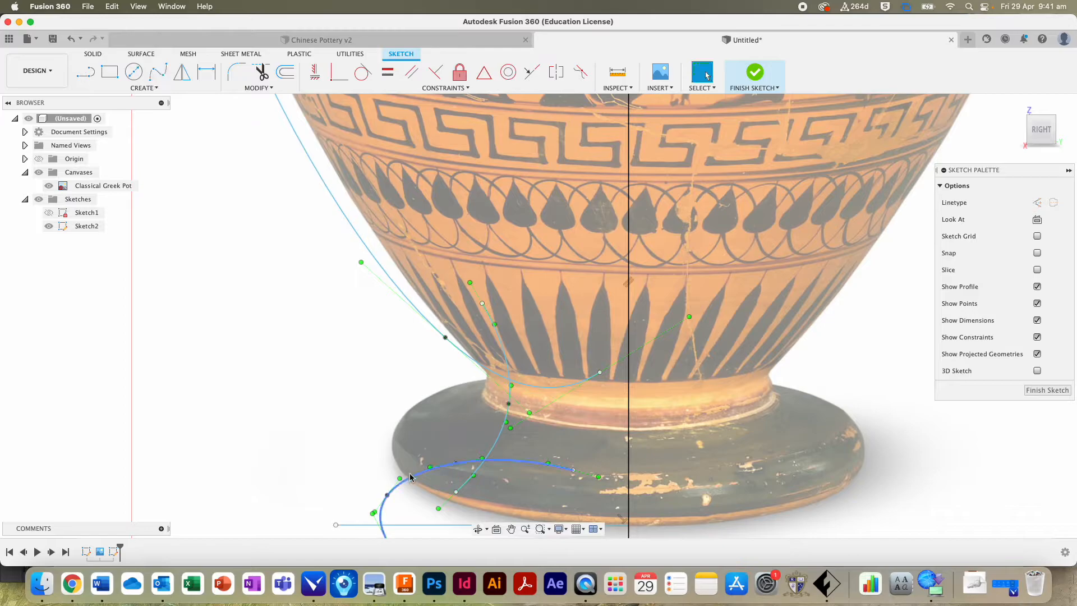
Reposition the foot and waist spline points and the body spline's lower end to fit the pot's outline near the base
left_click_drag(387, 494, 411, 492)
left_click_drag(456, 463, 459, 466)
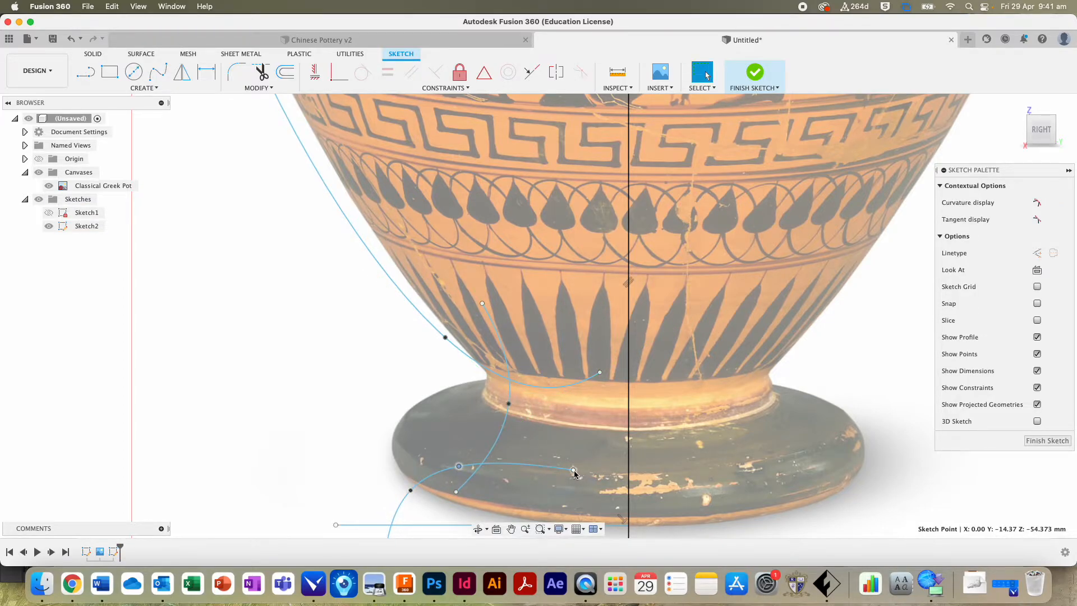
left_click_drag(574, 472, 572, 454)
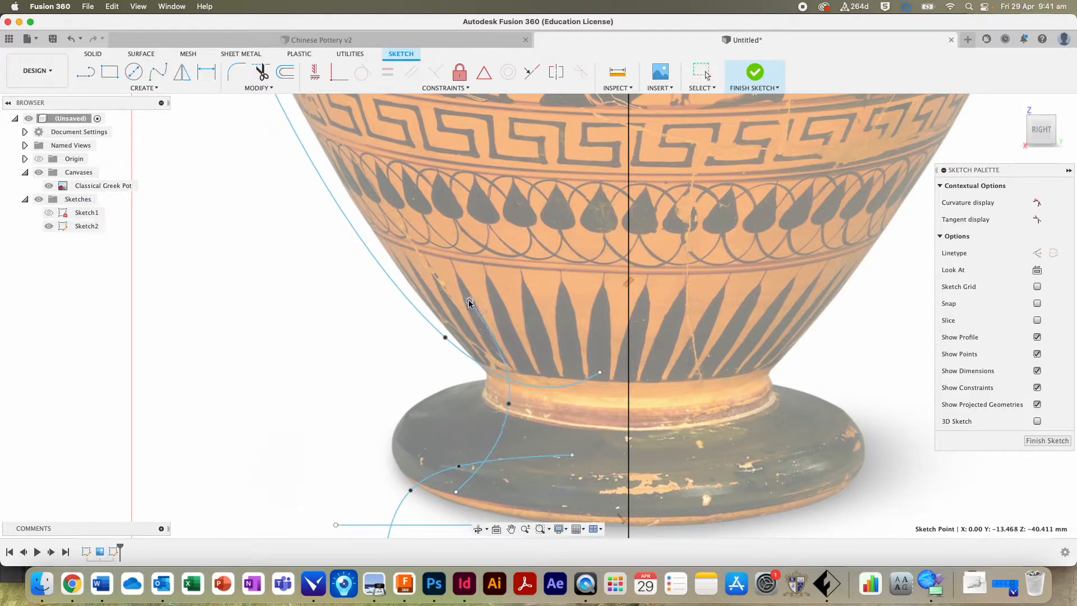
left_click_drag(508, 403, 502, 407)
scroll(505, 405, "down", 3)
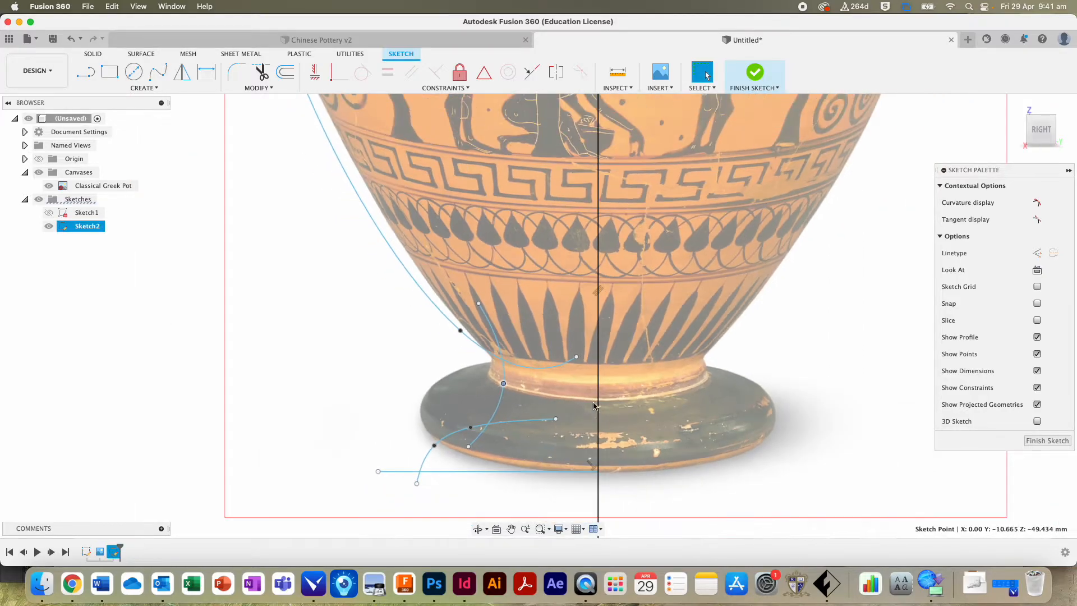
left_click_drag(576, 357, 575, 383)
scroll(555, 314, "down", 5)
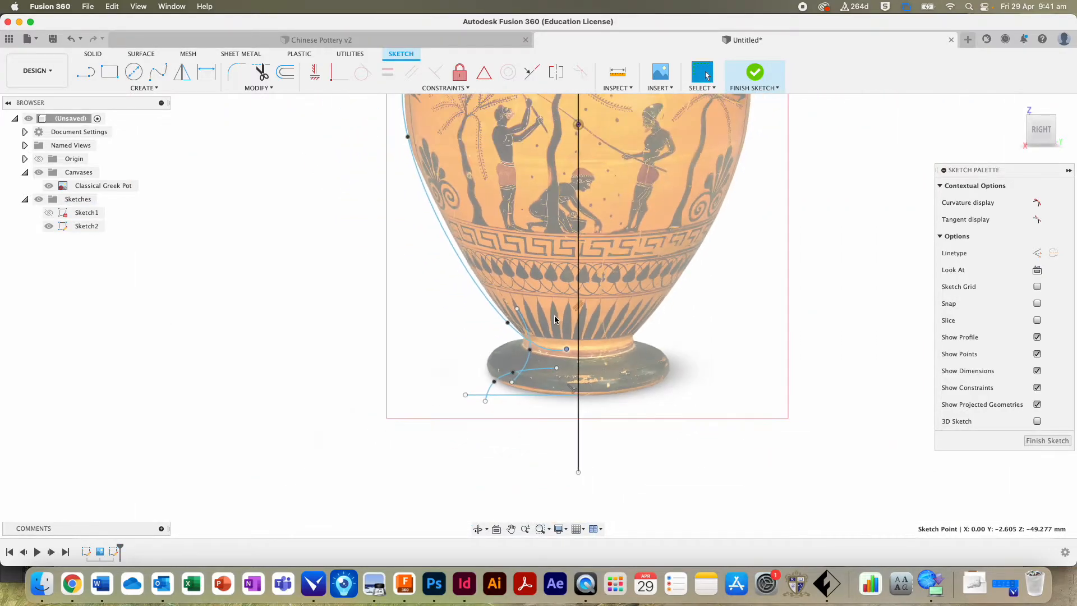
Trace the left side of the pot's neck with a fit point spline from the rim spline down past the shoulder curve
scroll(556, 396, "up", 1)
left_click(511, 528)
left_click_drag(518, 129, 513, 351)
scroll(512, 199, "up", 2)
scroll(512, 200, "down", 3)
scroll(539, 168, "up", 5)
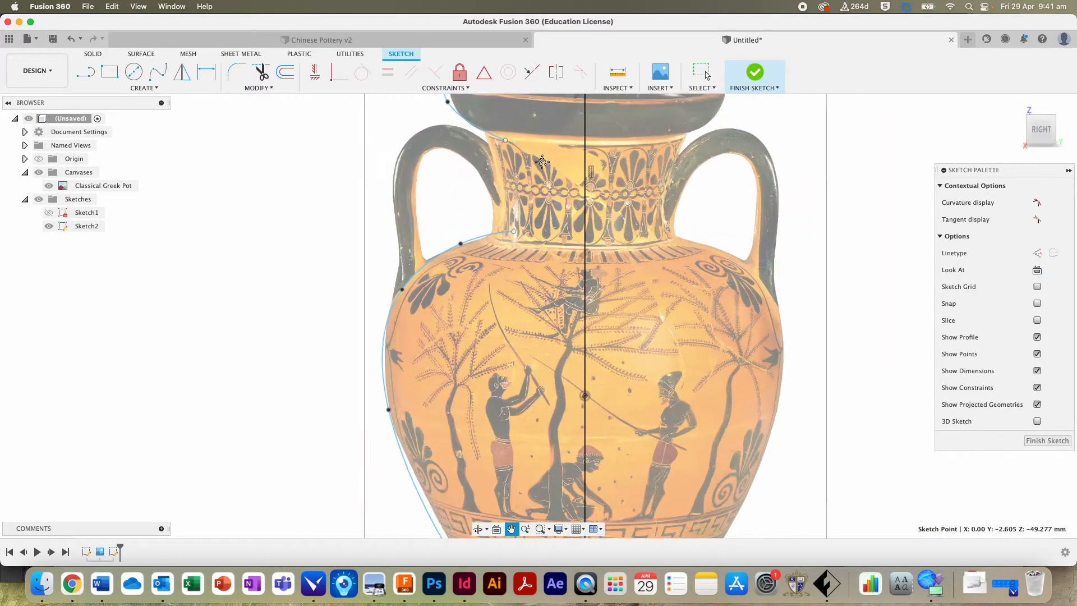
left_click(158, 71)
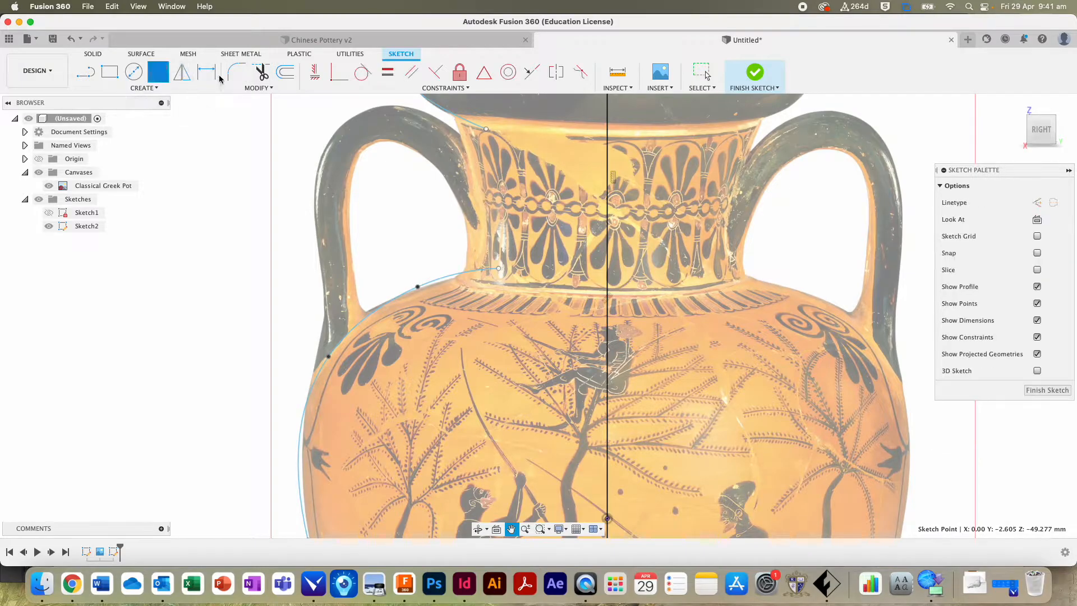
left_click(444, 100)
left_click(466, 156)
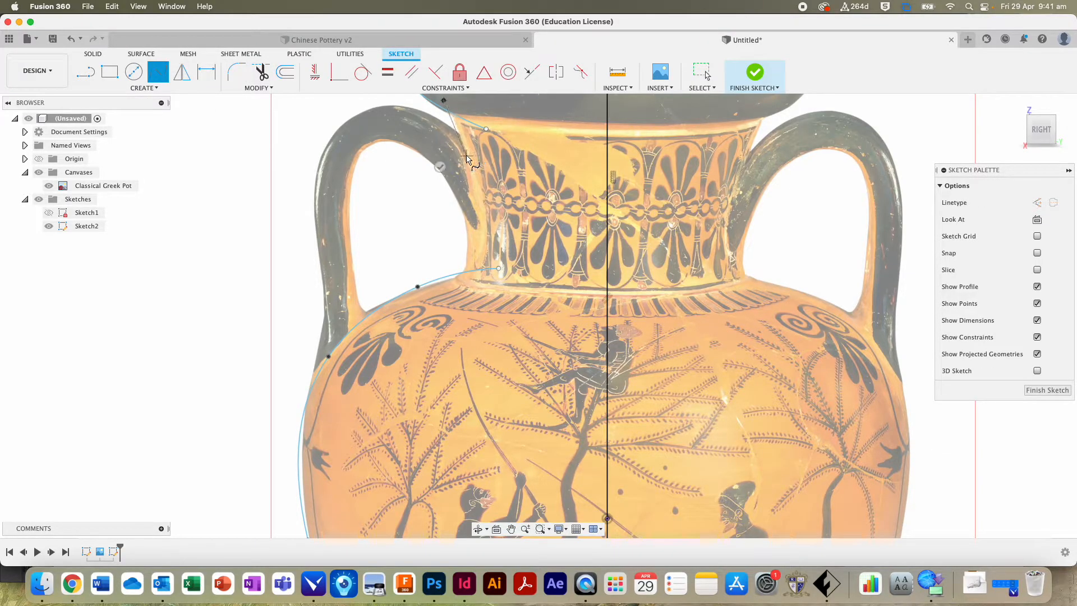
left_click(457, 322)
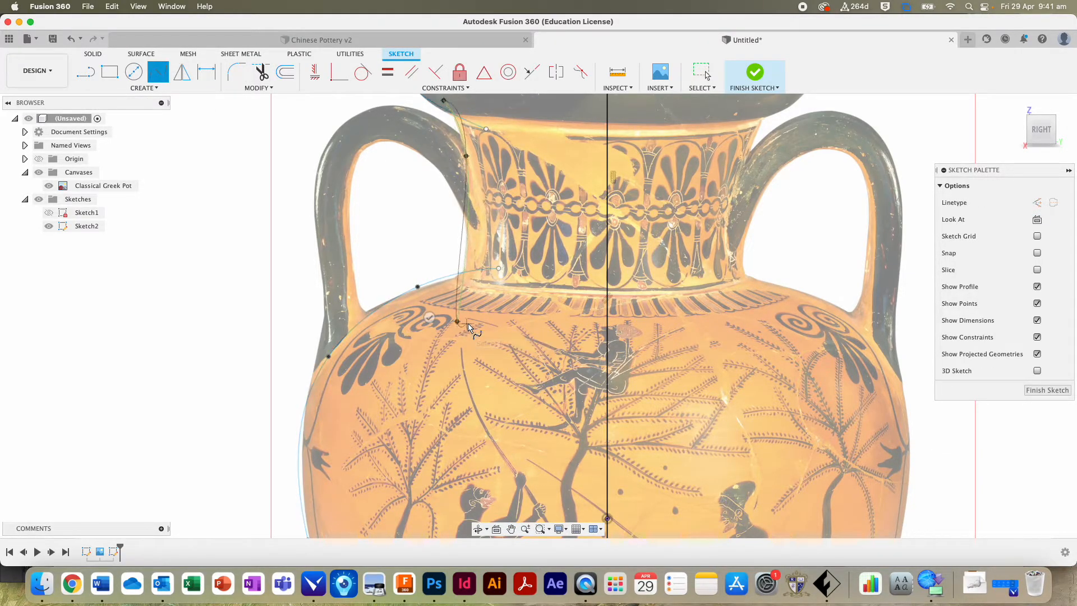
scroll(507, 224, "down", 5)
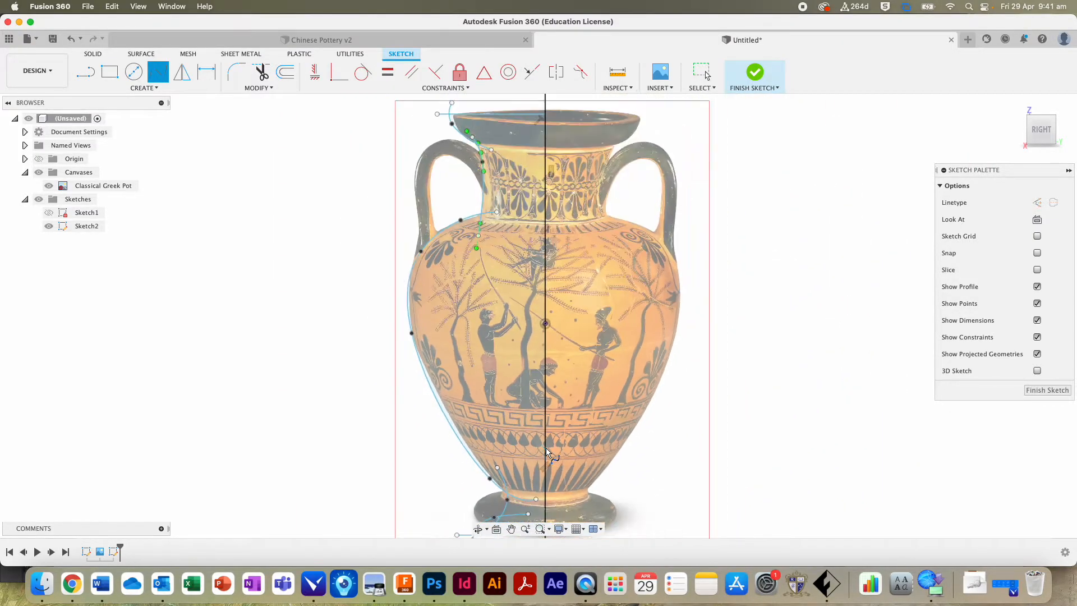
scroll(494, 447, "up", 5)
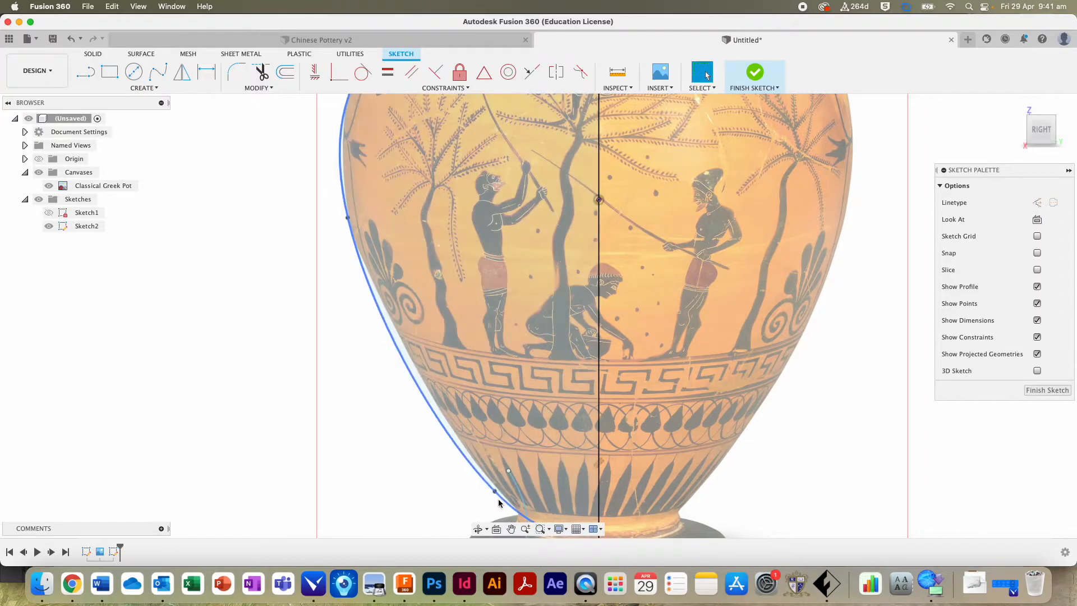
Reposition the body spline's side and lower fit points and its lower end to follow the pot's outline above the foot
double_click(483, 471)
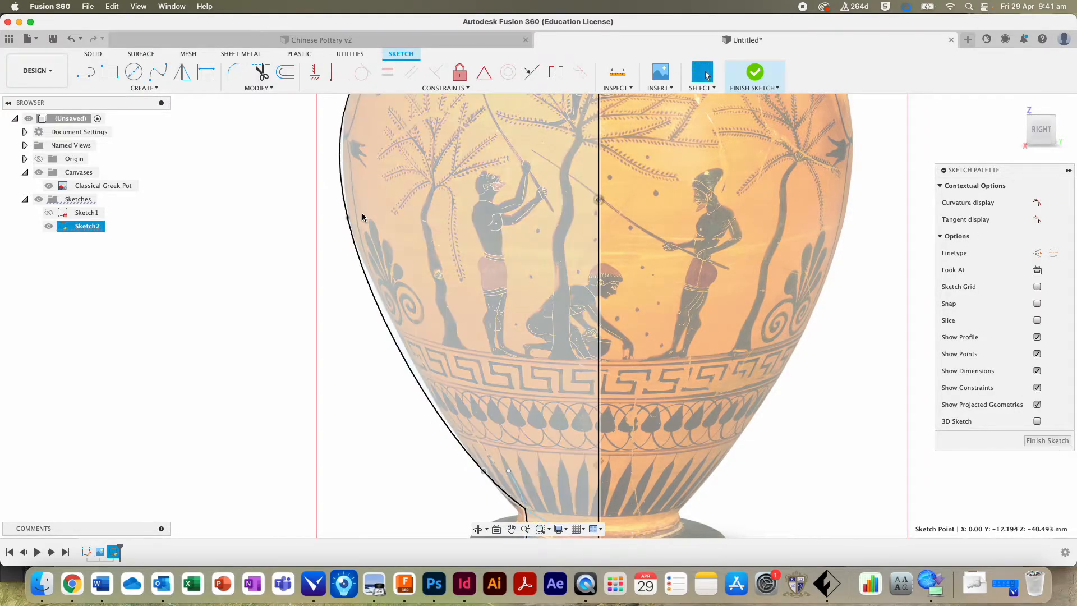
left_click_drag(348, 218, 355, 235)
scroll(355, 233, "down", 3)
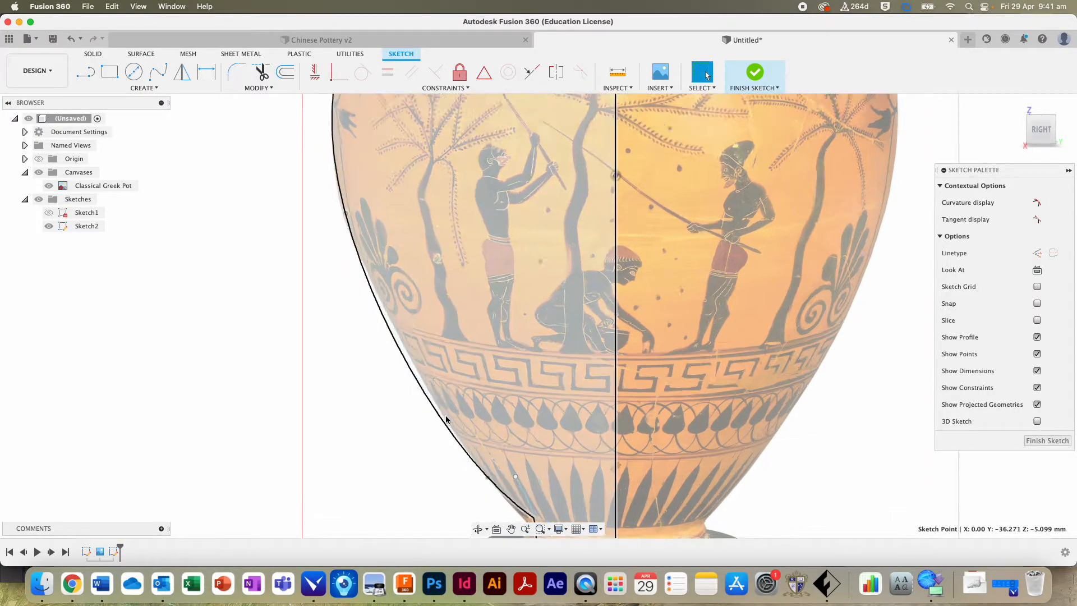
left_click(511, 529)
left_click_drag(526, 428, 504, 302)
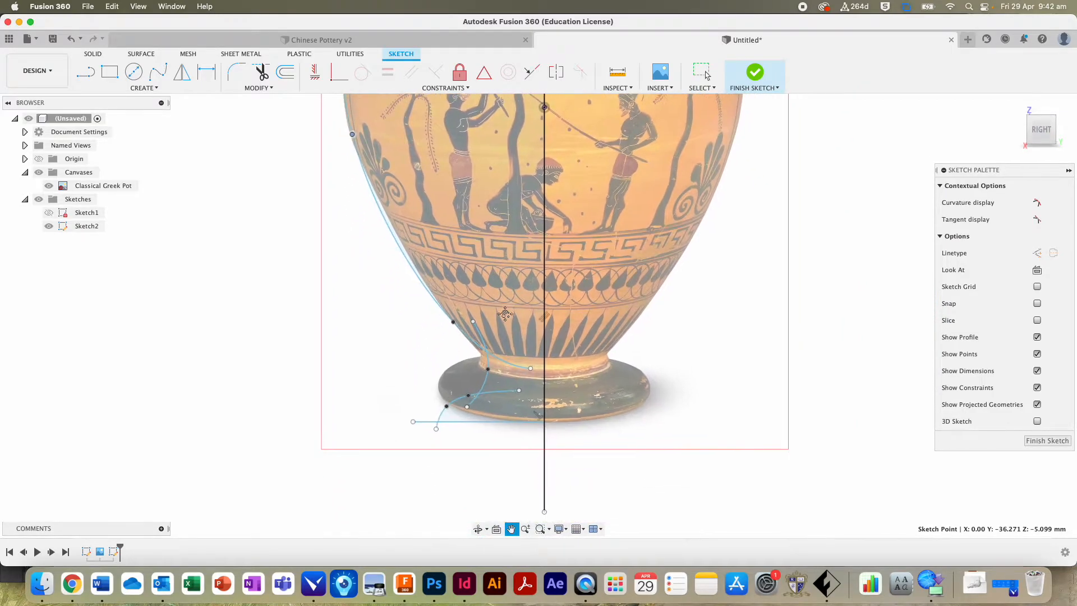
scroll(502, 314, "up", 5)
key("Escape")
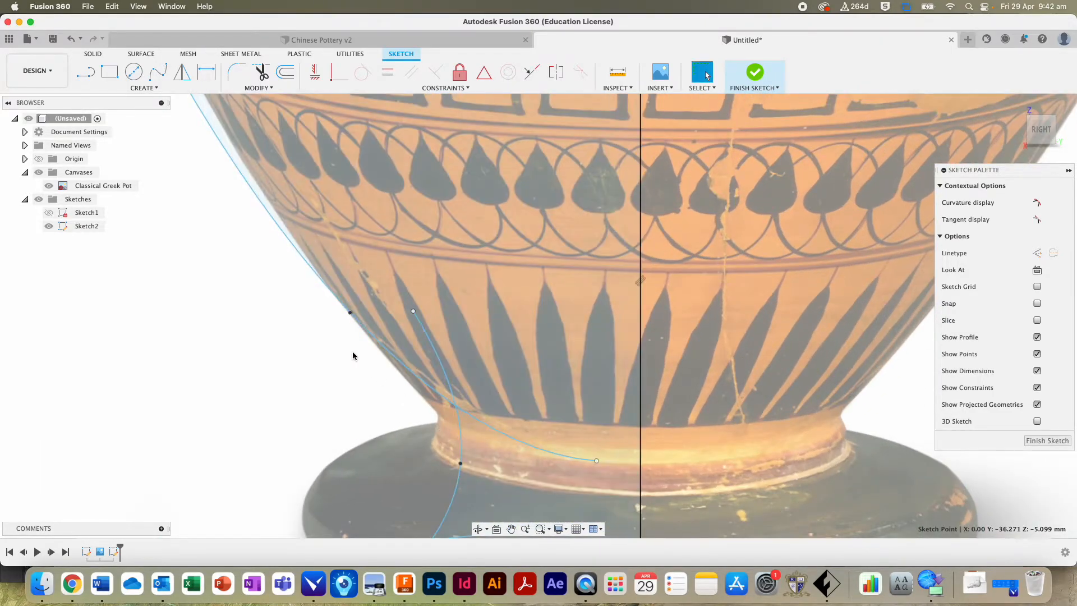
left_click_drag(350, 313, 365, 337)
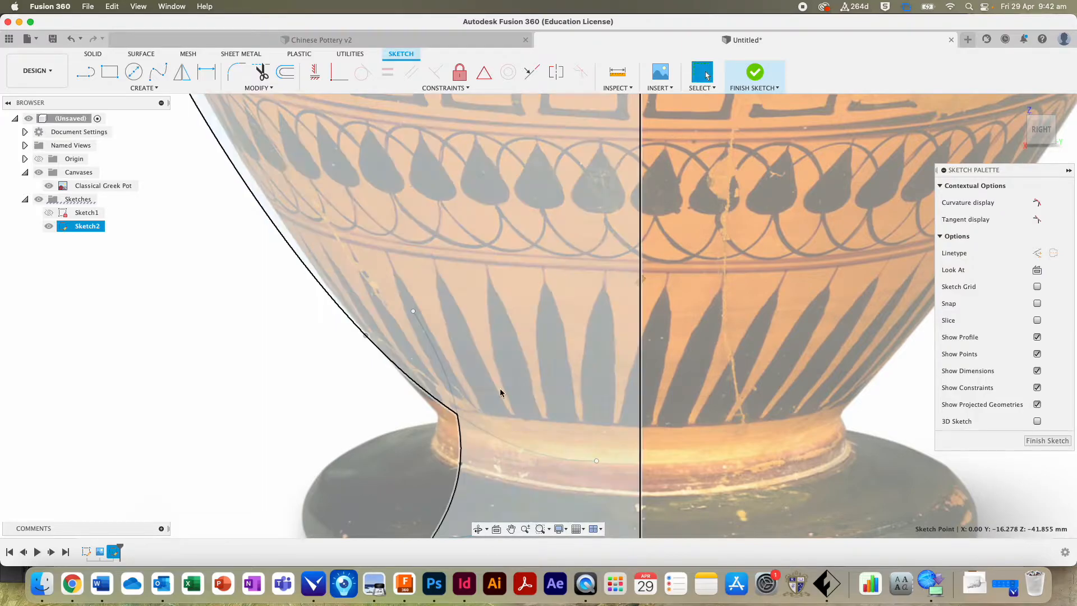
left_click_drag(596, 461, 531, 468)
scroll(531, 467, "down", 5)
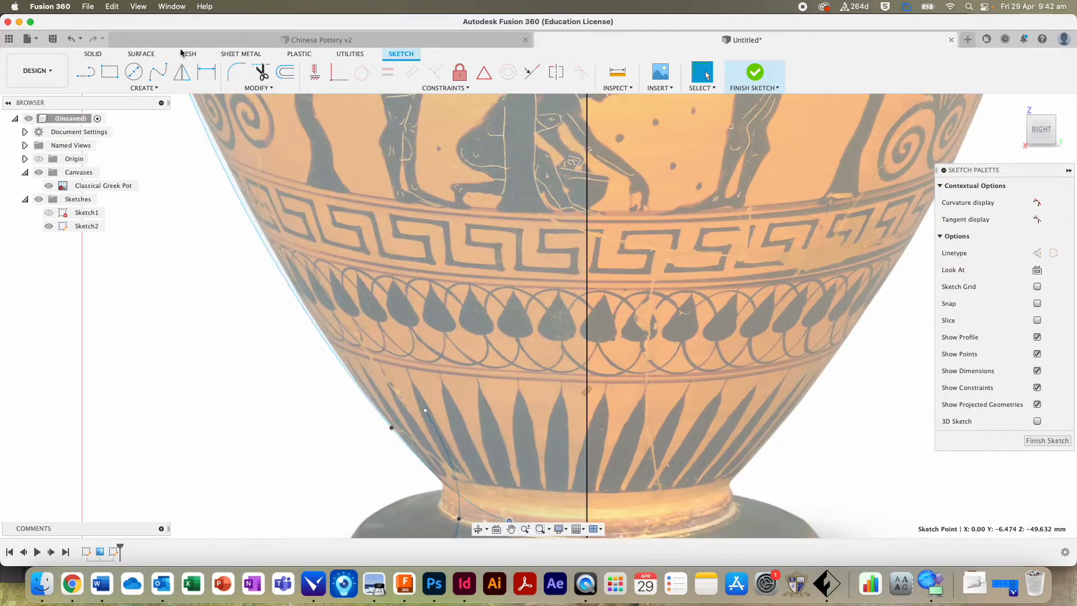
Hide the Classical Greek Pot canvas to check the traced half profile, and finish the sketch
scroll(412, 182, "down", 5)
left_click(512, 529)
left_click_drag(538, 275, 531, 463)
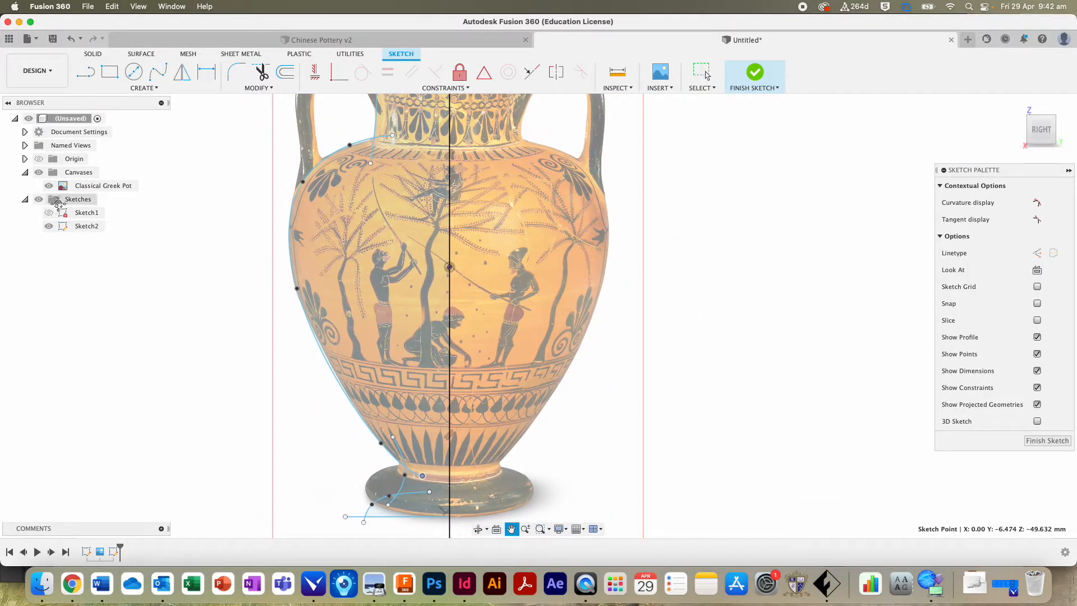
left_click(49, 186)
left_click(50, 186)
left_click(49, 186)
left_click(50, 187)
left_click(49, 186)
scroll(421, 156, "down", 5)
scroll(392, 140, "up", 4)
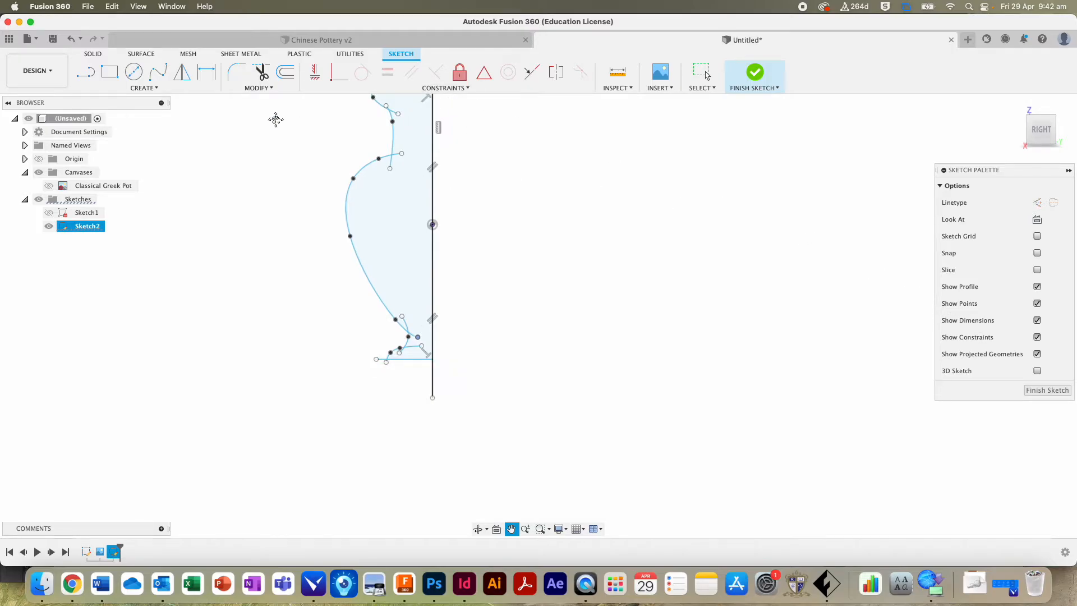
scroll(314, 135, "up", 2)
scroll(438, 154, "down", 2)
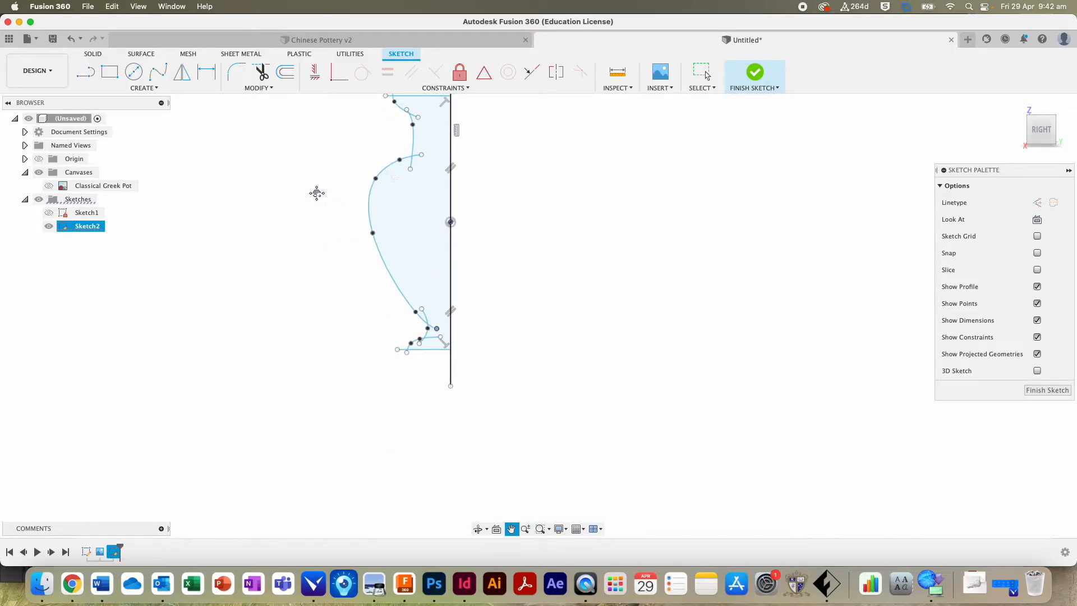
scroll(517, 271, "up", 1)
left_click(755, 73)
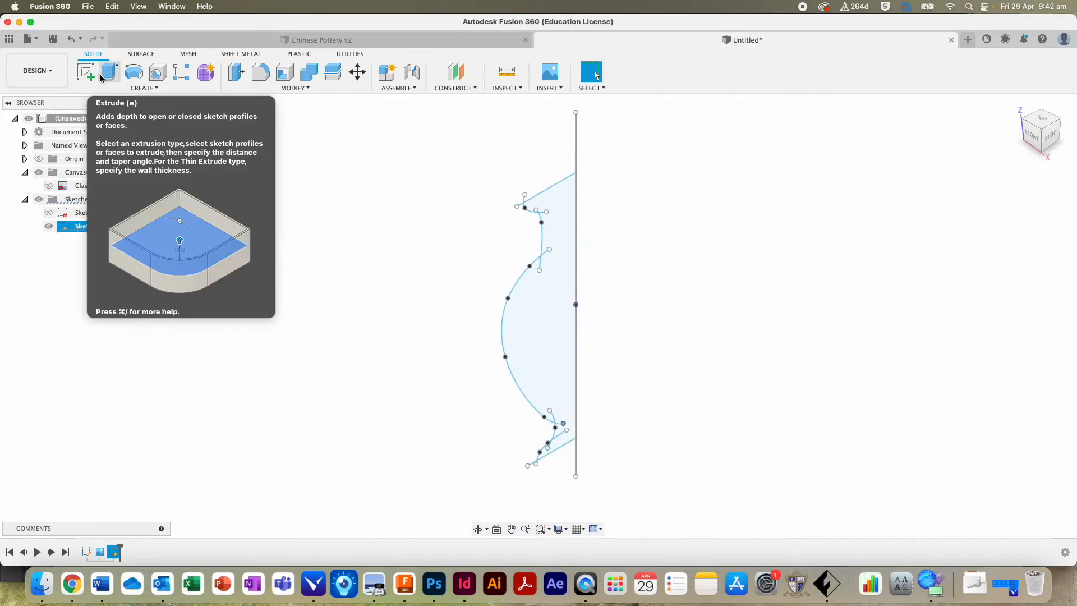
Revolve the half profile 360 degrees around the vertical centre line as a new body
left_click(133, 73)
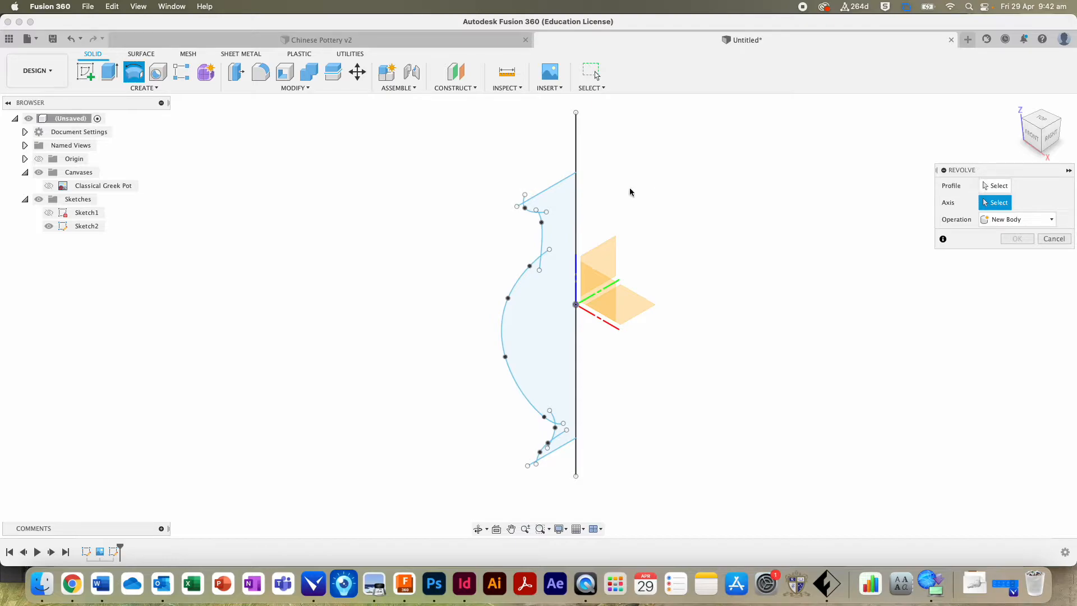
left_click(996, 186)
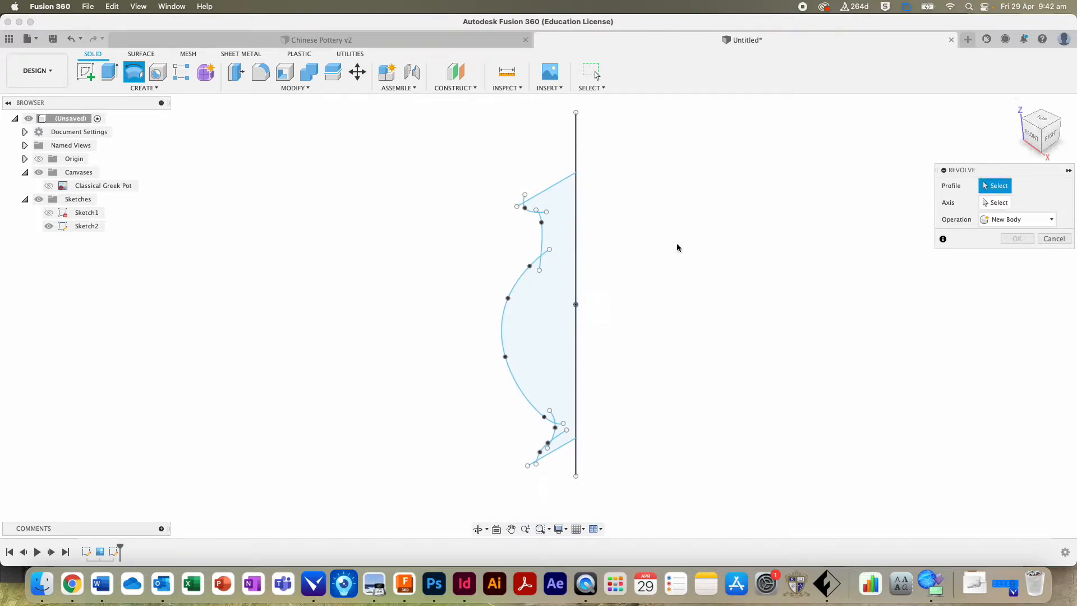
left_click(534, 243)
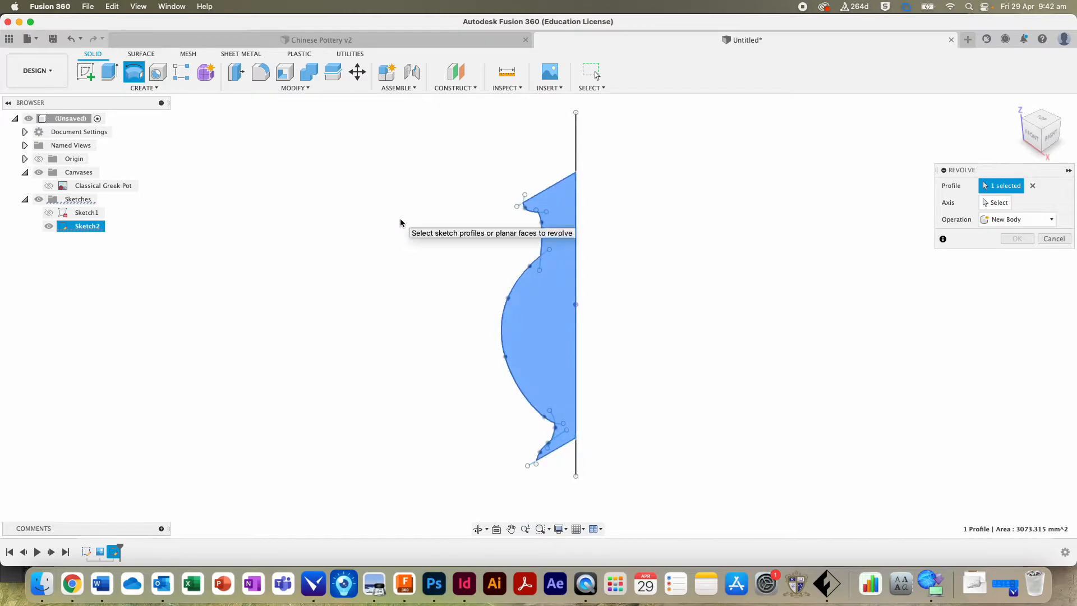
left_click(1008, 204)
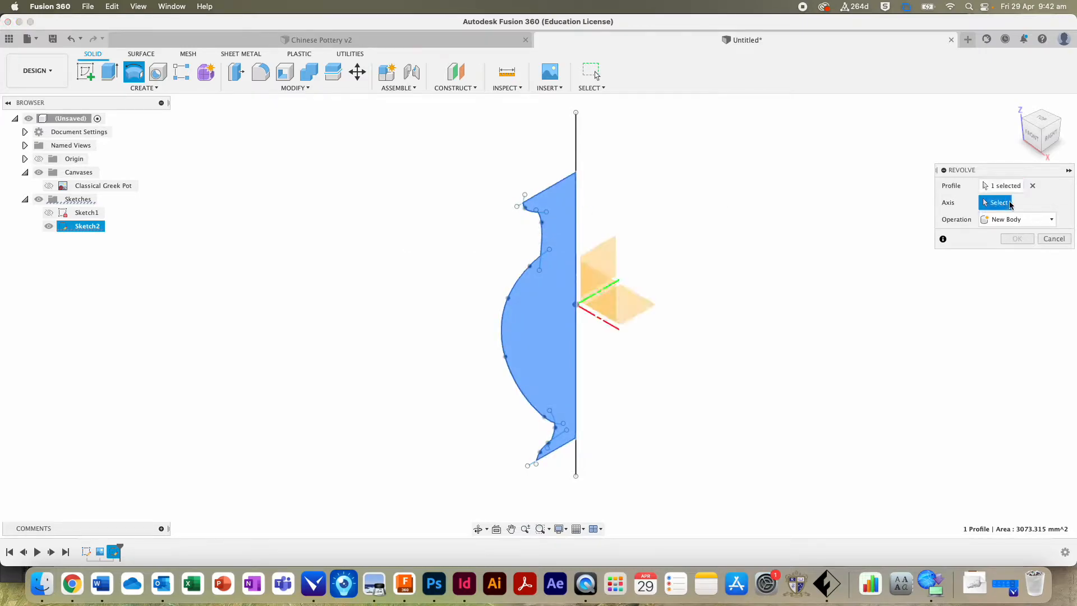
left_click(576, 150)
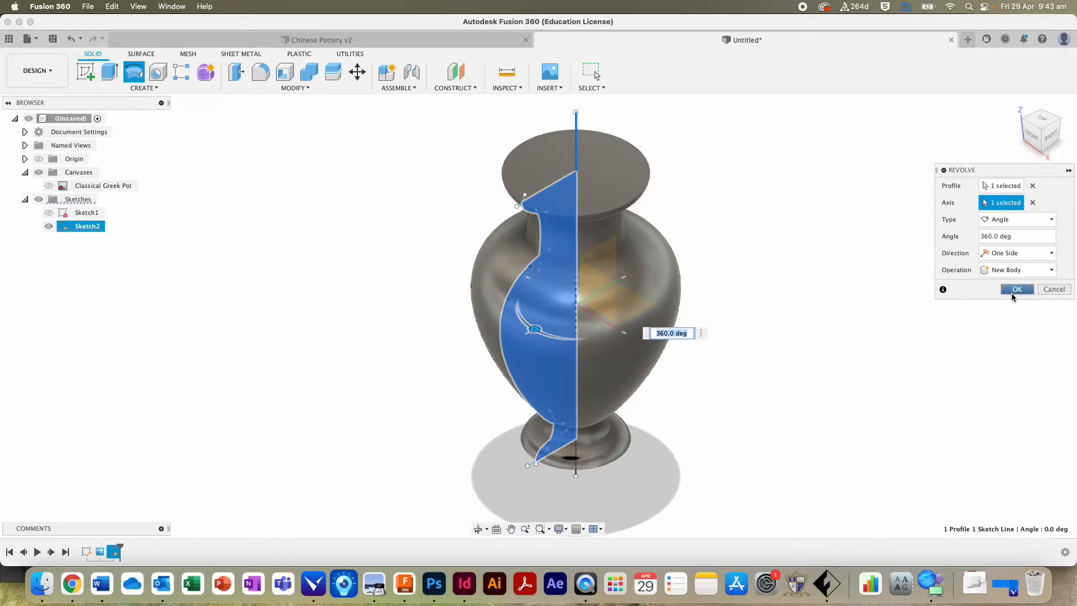
left_click(1015, 293)
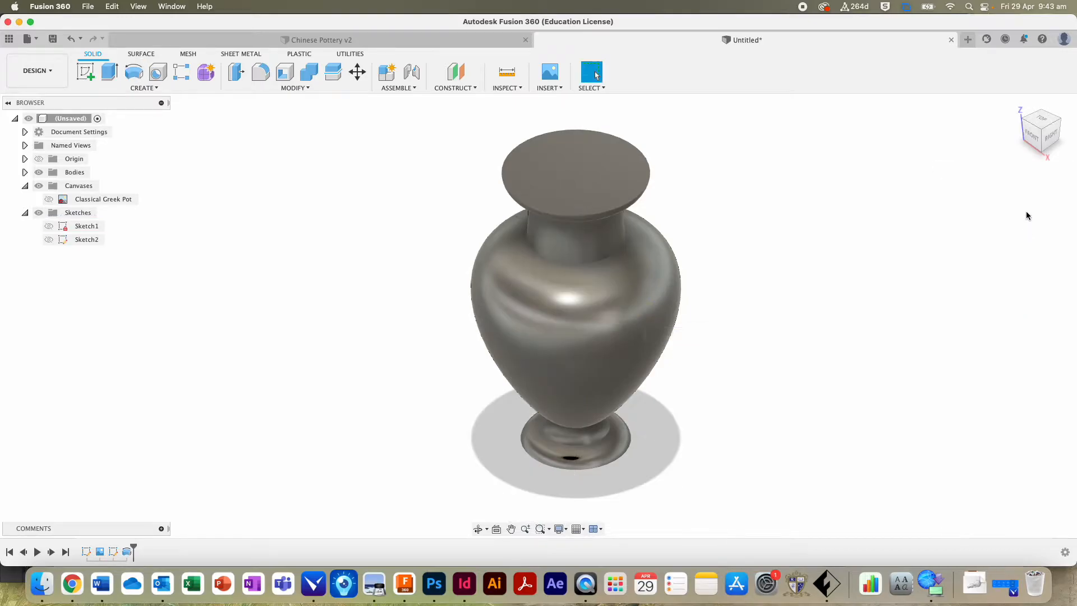
Start a sketch on the vertical origin plane facing the right view and show the Classical Greek Pot canvas
left_click(1049, 134)
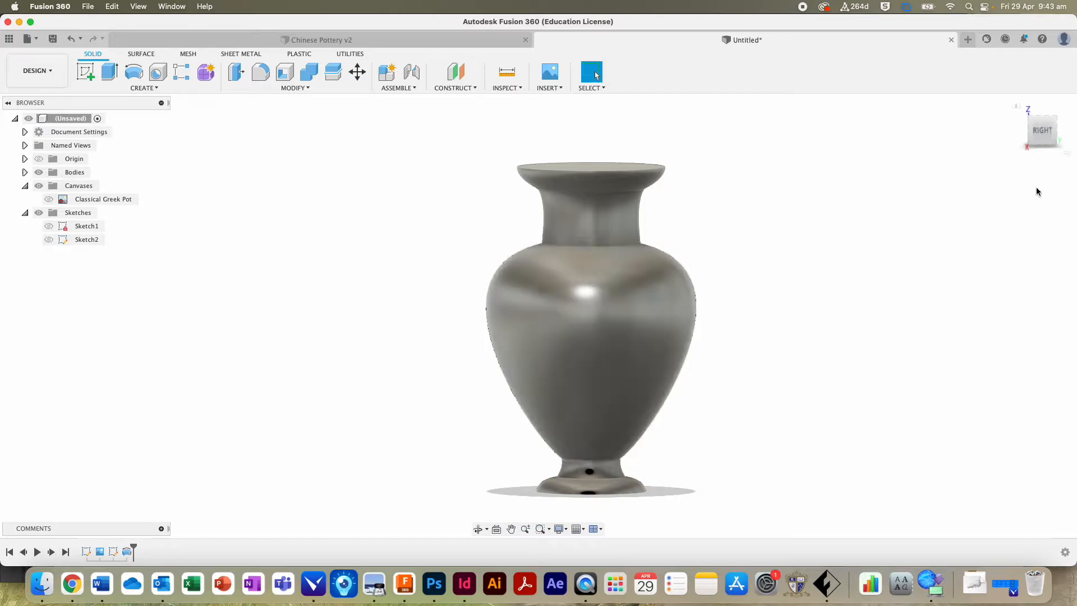
left_click(1016, 105)
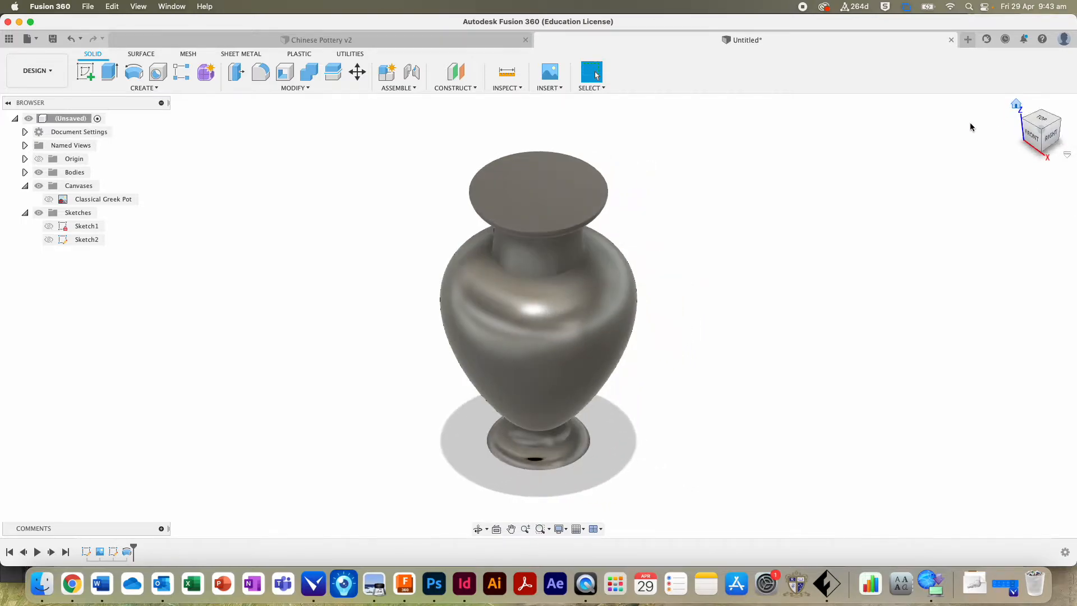
left_click(1051, 139)
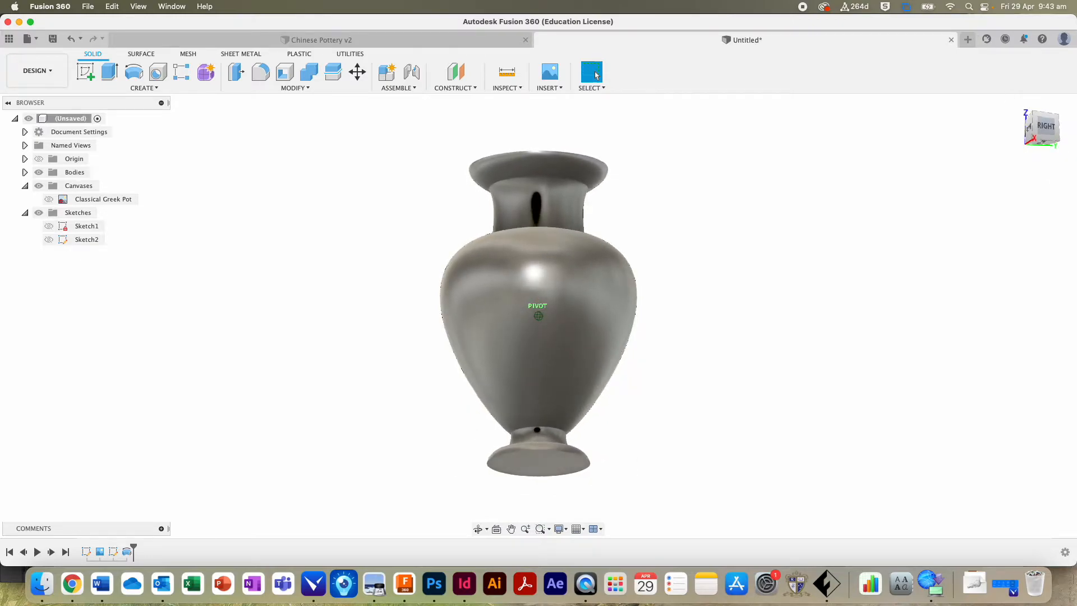
left_click(1016, 106)
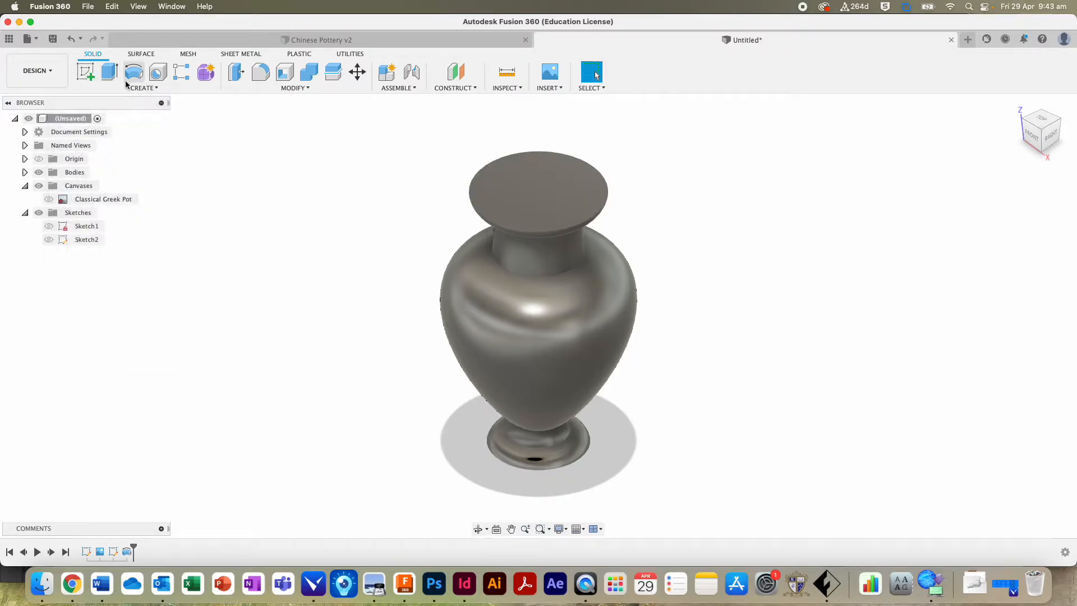
left_click(84, 77)
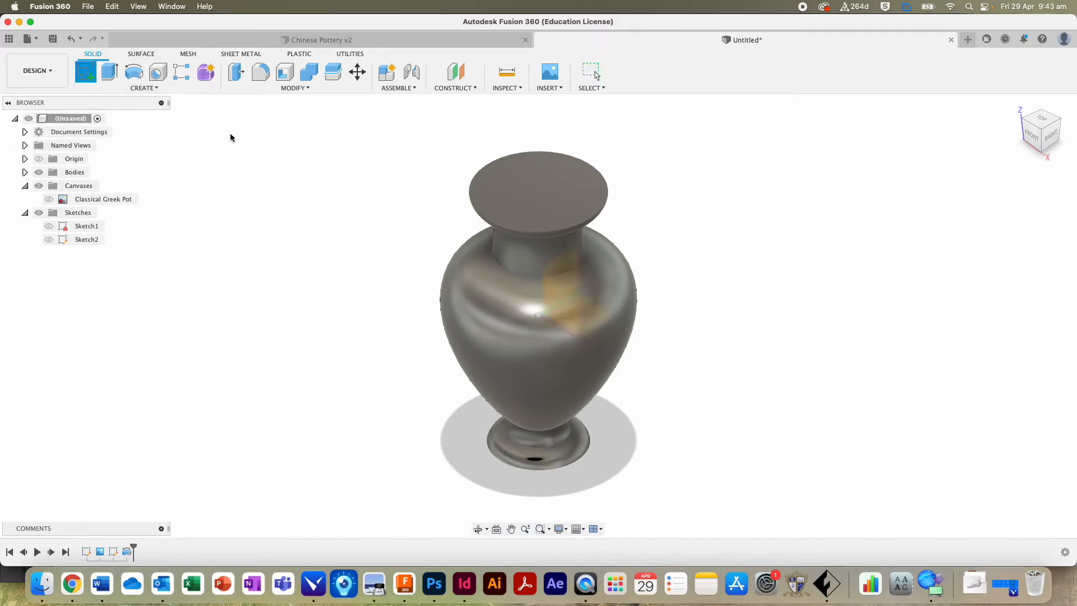
left_click(564, 268)
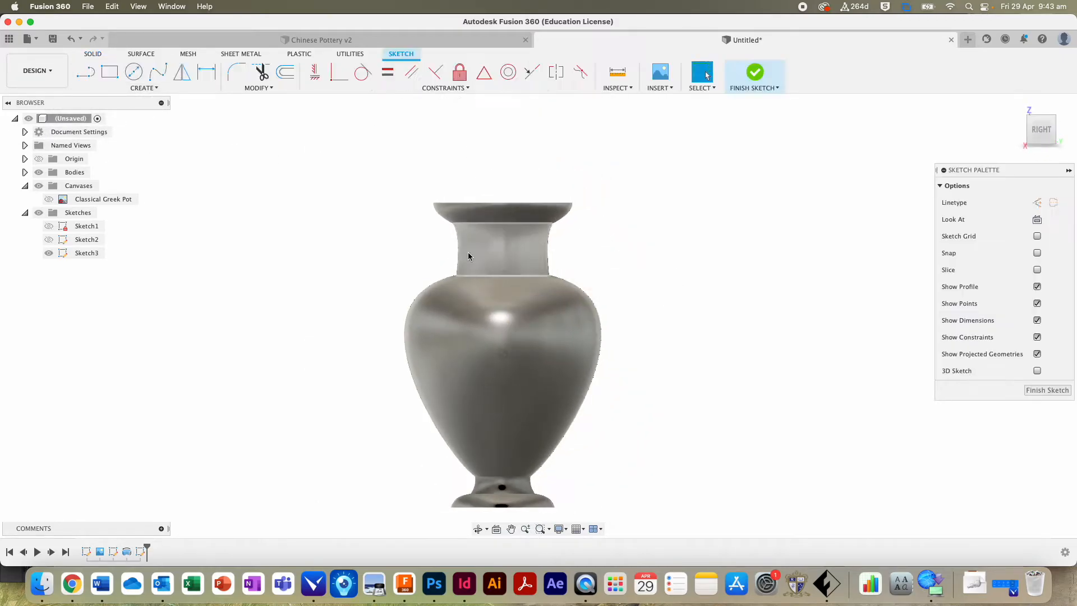
left_click(53, 199)
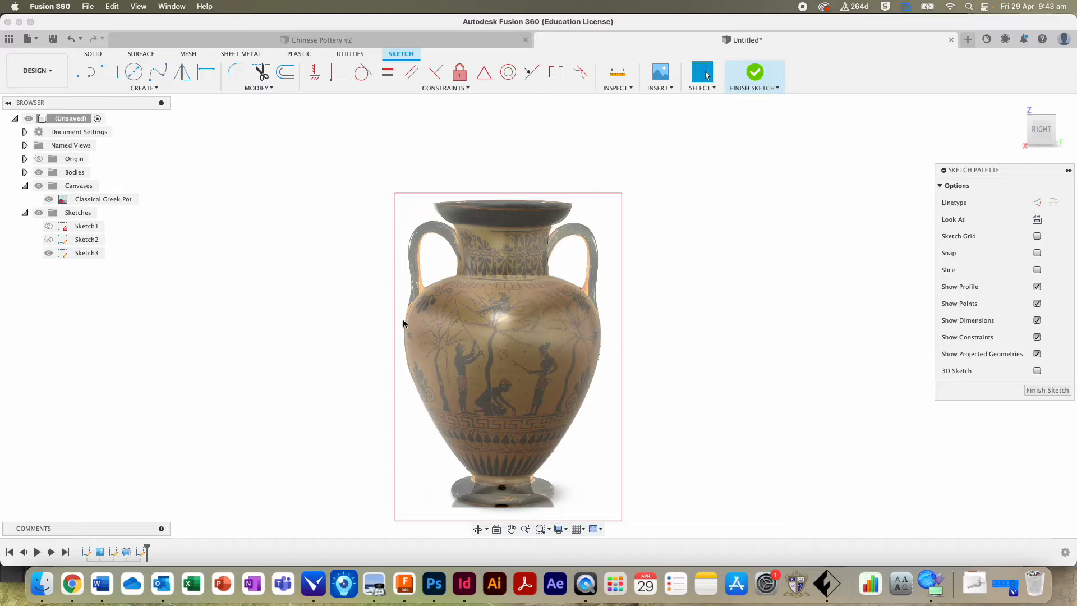
Draw a fit point spline along the middle of the pot's left handle, from inside the neck over the curve down into the body
scroll(415, 314, "up", 3)
scroll(622, 271, "down", 3)
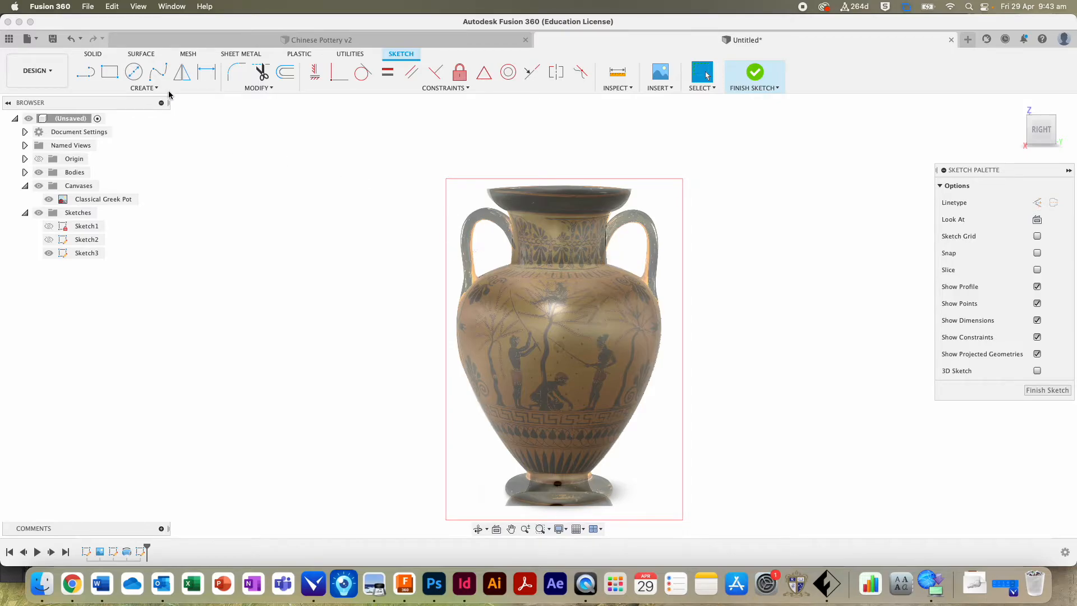
left_click(157, 71)
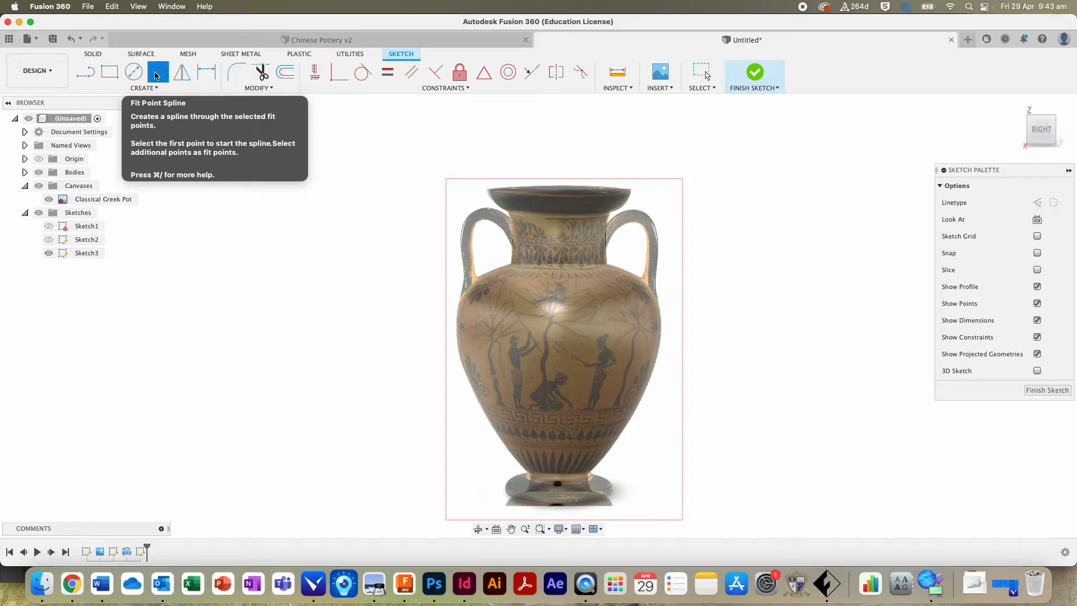
left_click(157, 75)
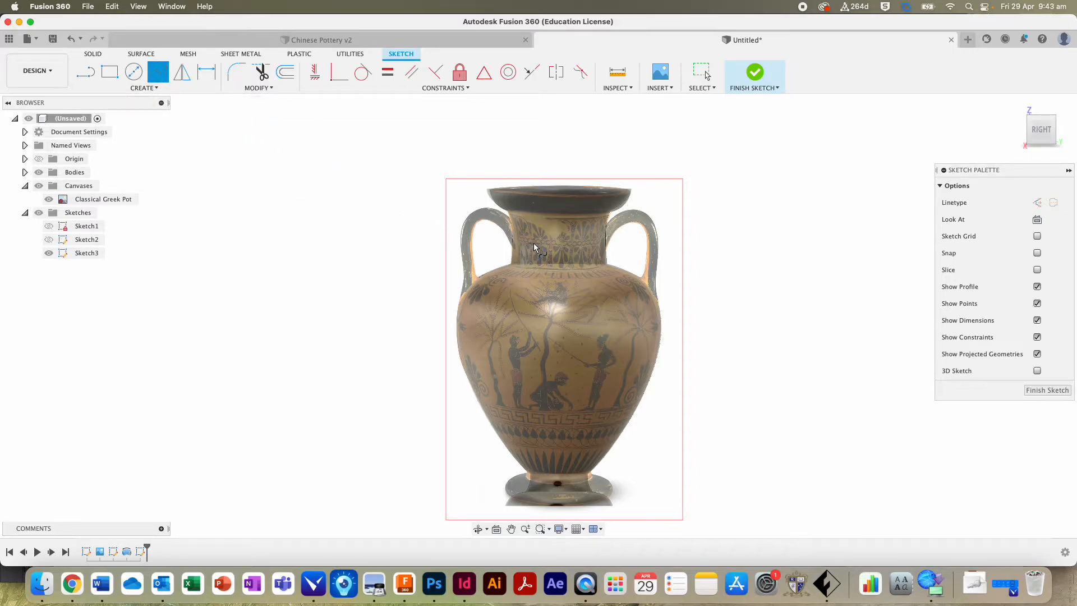
left_click(514, 235)
left_click(499, 217)
left_click(478, 215)
left_click(468, 230)
left_click(466, 256)
left_click(468, 325)
left_click(439, 323)
scroll(480, 320, "up", 2)
scroll(487, 253, "up", 2)
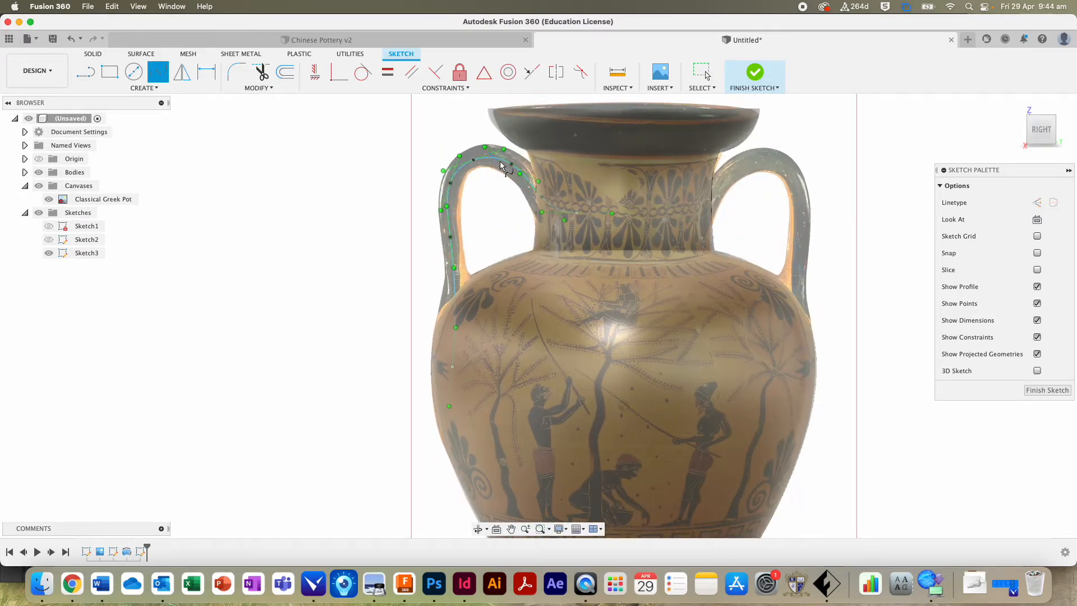
key("Escape")
Fine-tune the handle spline's points to follow the centre of the handle, and finish the sketch
left_click(577, 215)
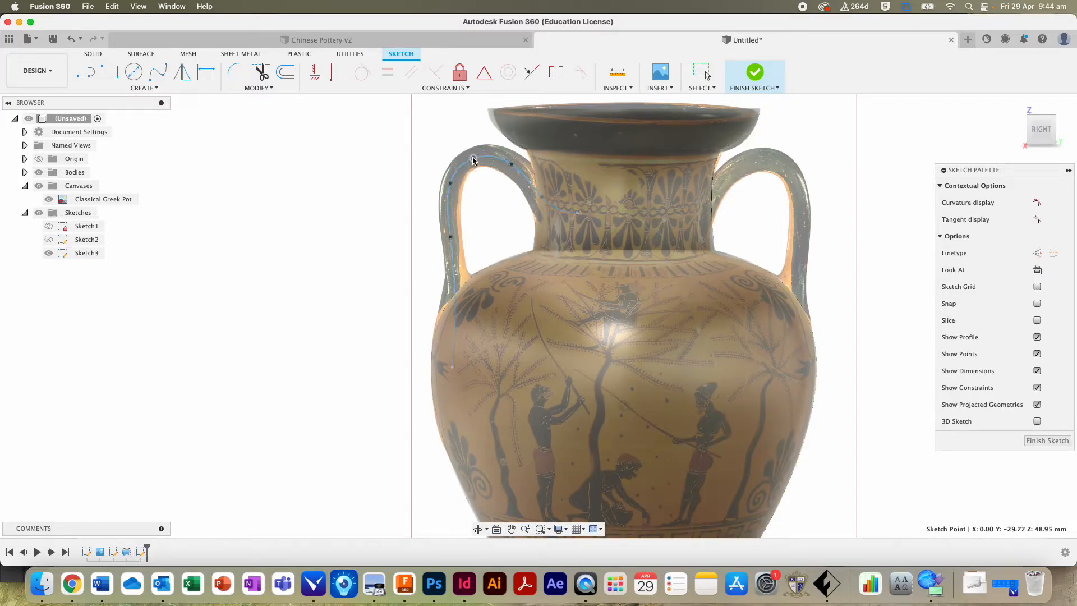
left_click(368, 181)
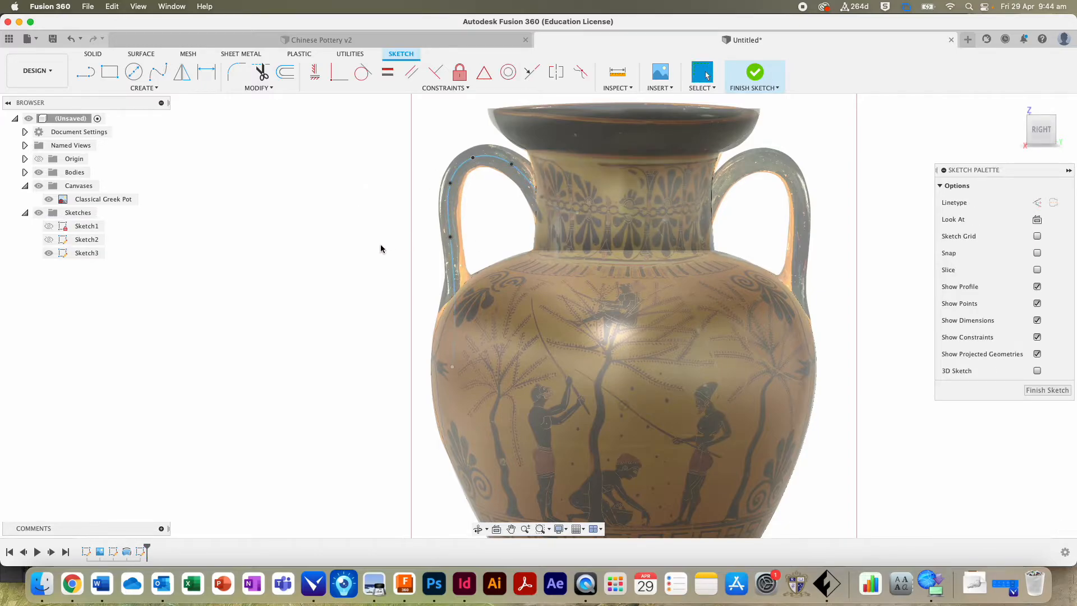
left_click(1047, 391)
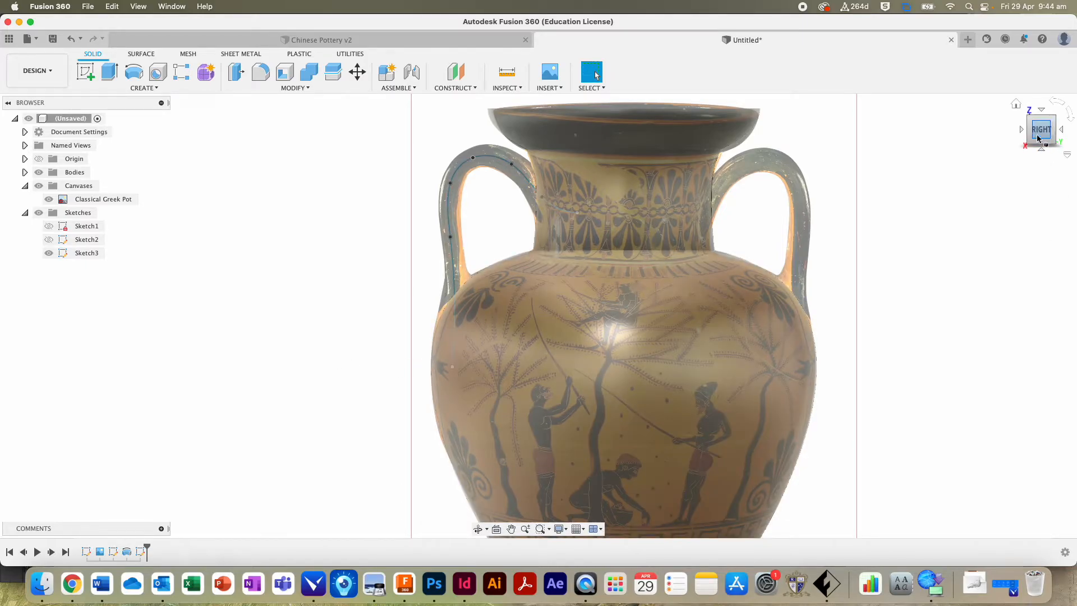
Hide the pot body and the Classical Greek Pot canvas, and show the origin planes alongside the handle spline
left_click(1016, 104)
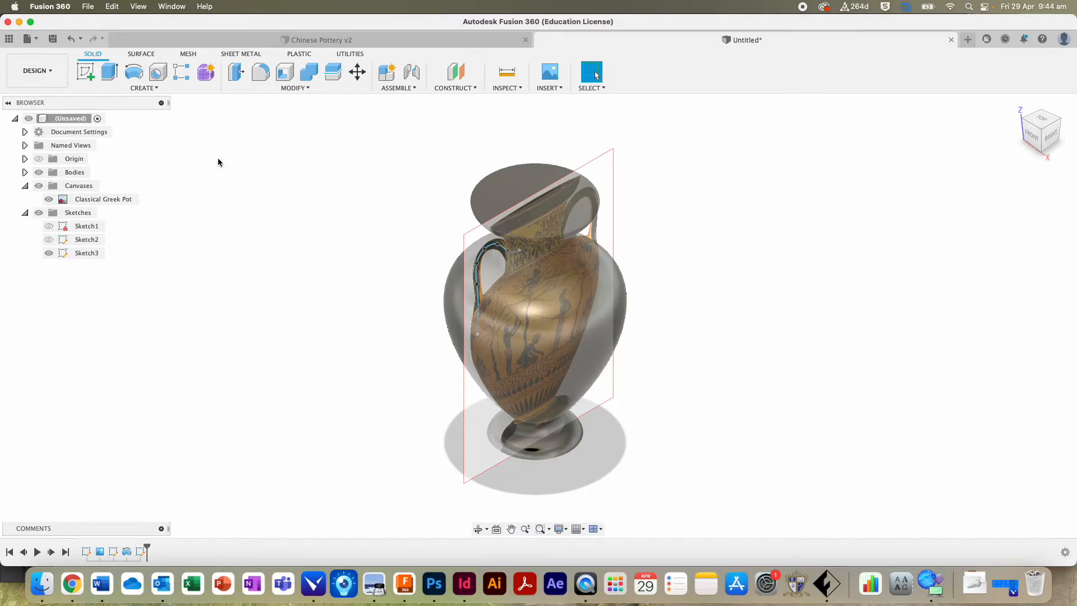
left_click(154, 88)
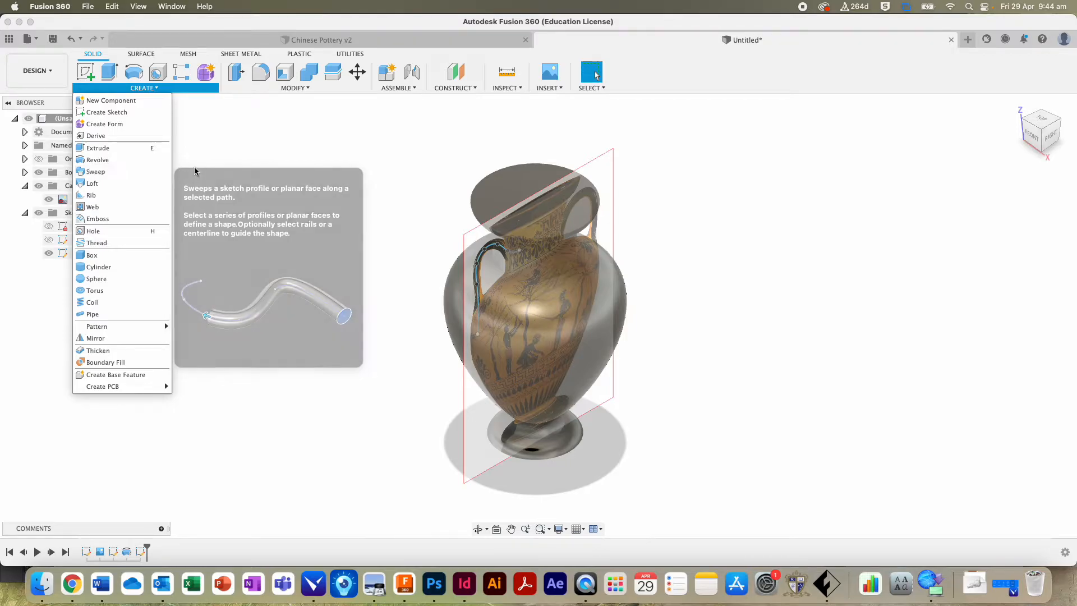
left_click(299, 157)
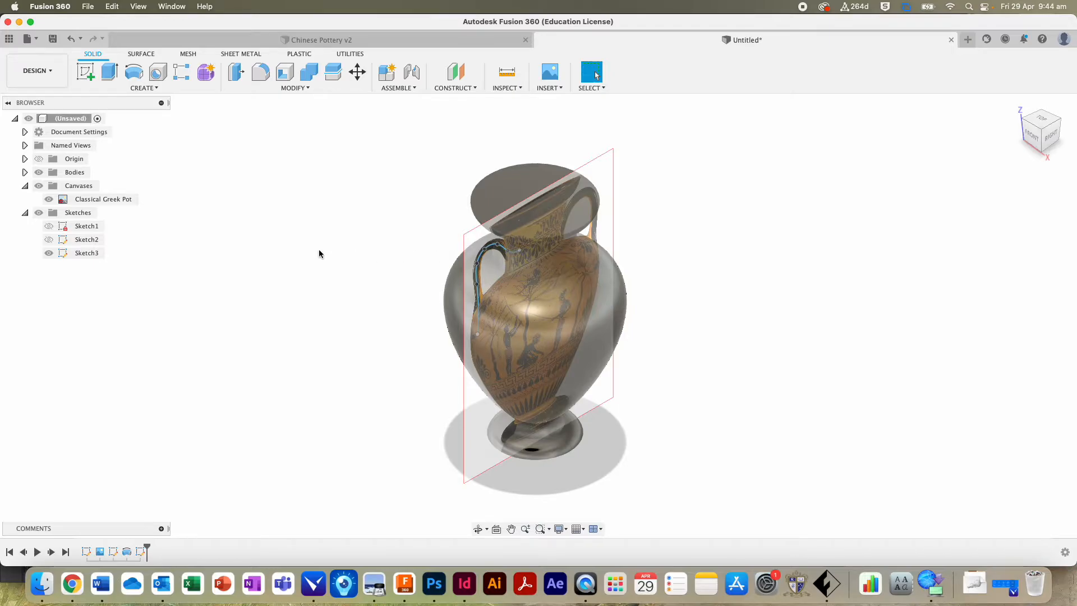
left_click(24, 172)
left_click(48, 185)
left_click(49, 212)
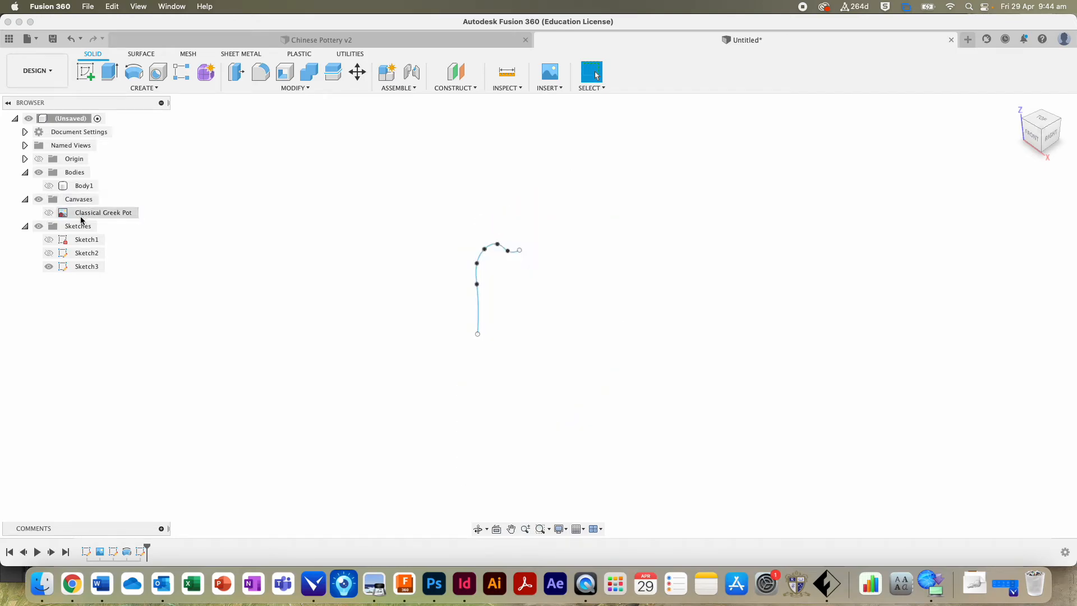
left_click(39, 158)
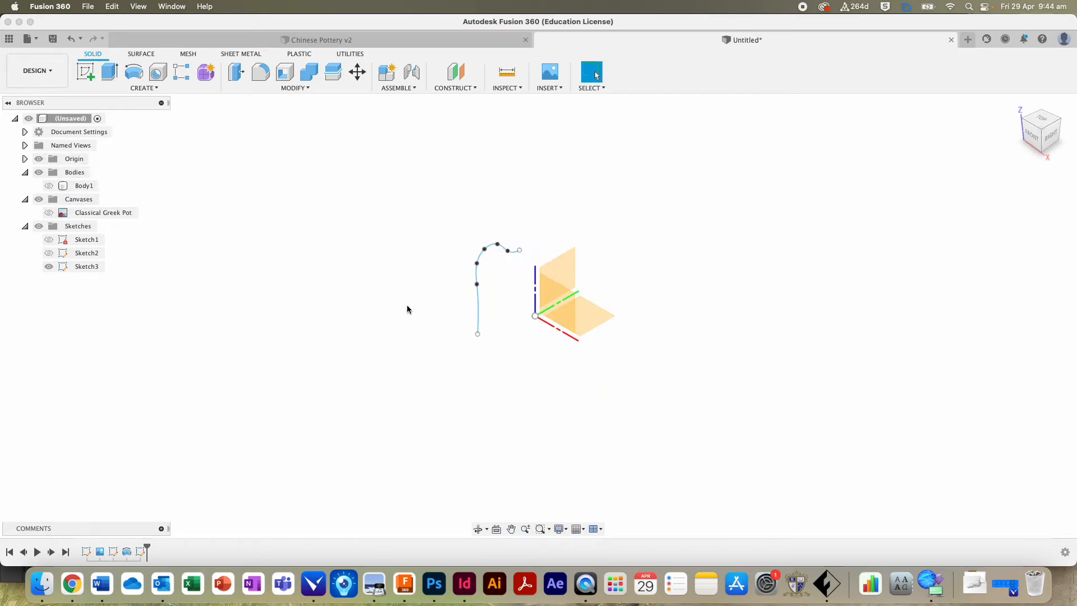
Start a sketch on the vertical origin plane facing the front view
left_click(559, 284)
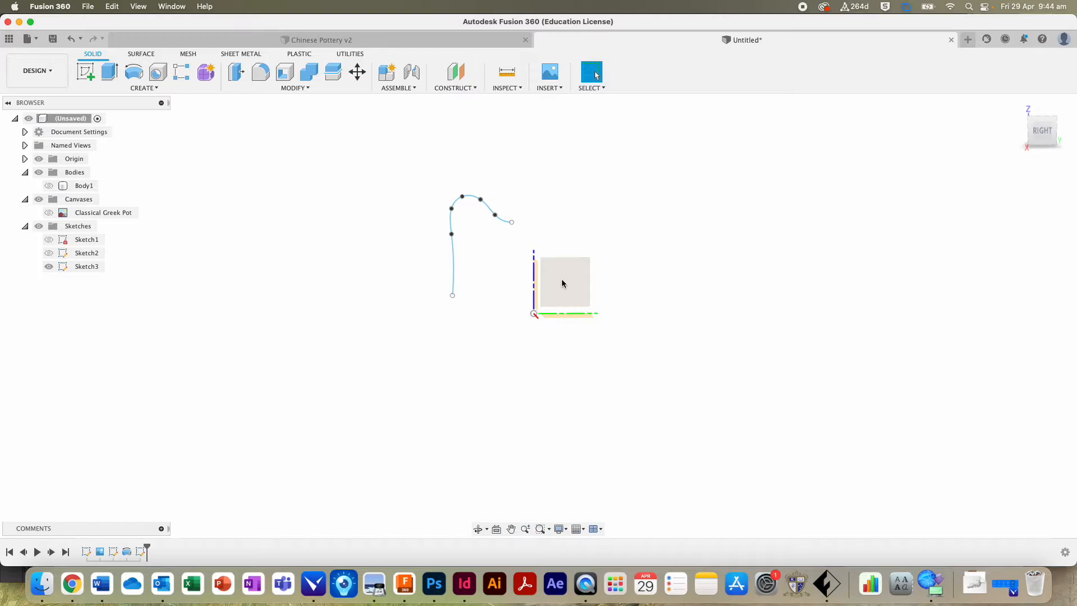
left_click_drag(1040, 133, 1071, 130)
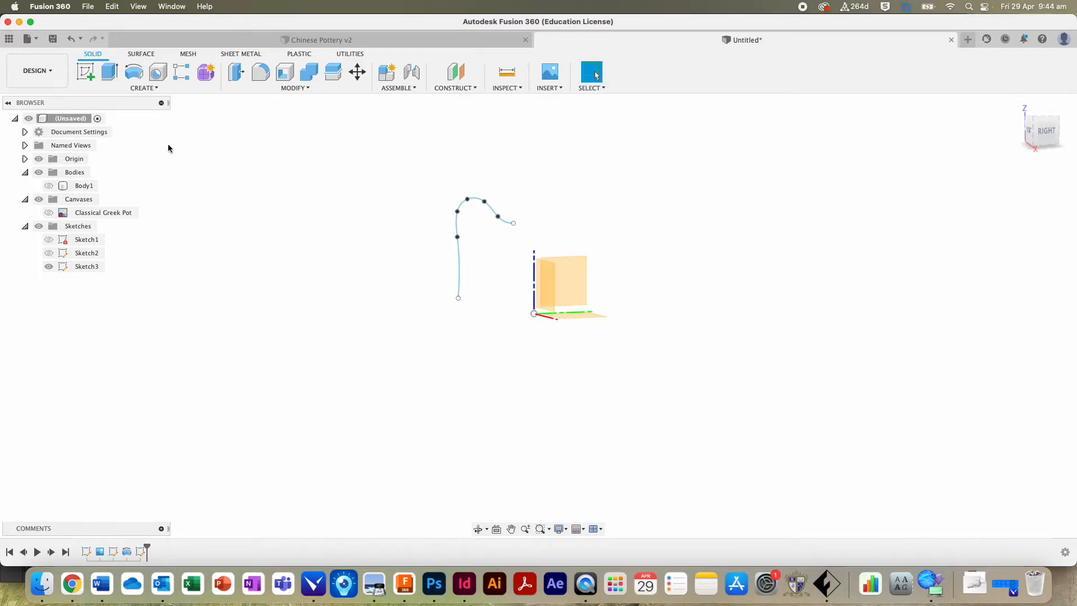
left_click(542, 286)
left_click(85, 72)
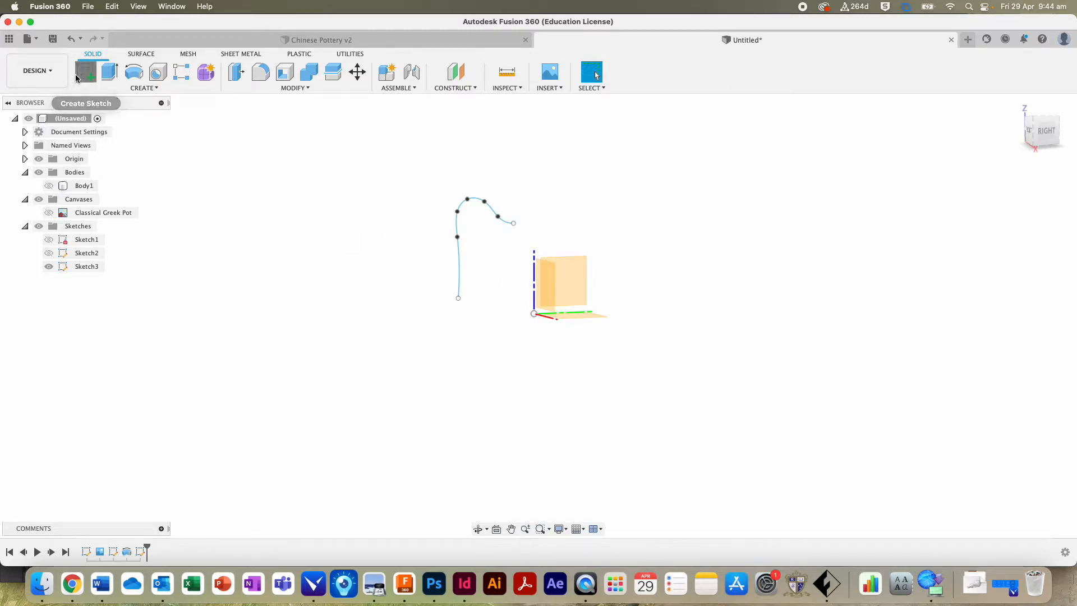
left_click(547, 275)
scroll(526, 271, "up", 5)
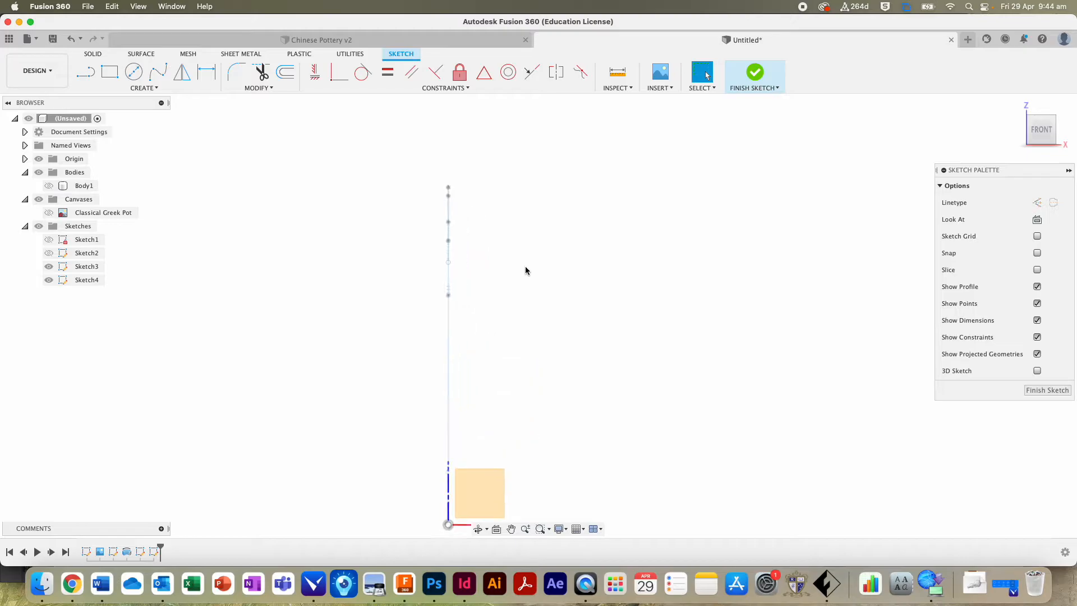
Draw an ellipse about 7 mm tall, wider than it is high, centred on the handle spline's inner end point, and finish the sketch
left_click(134, 72)
left_click(144, 88)
left_click(151, 159)
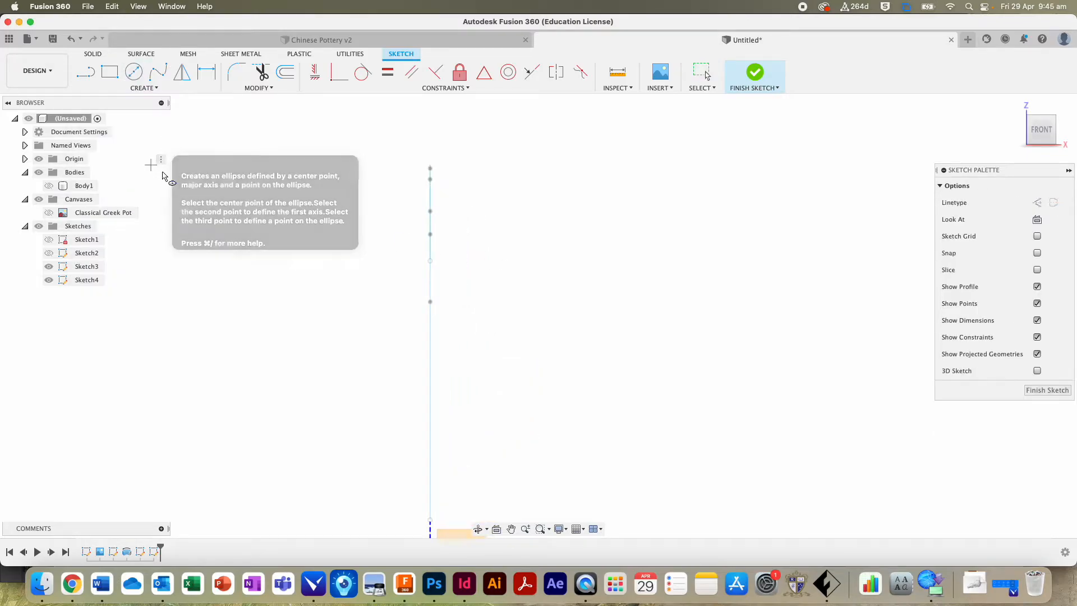
left_click(430, 261)
left_click(391, 262)
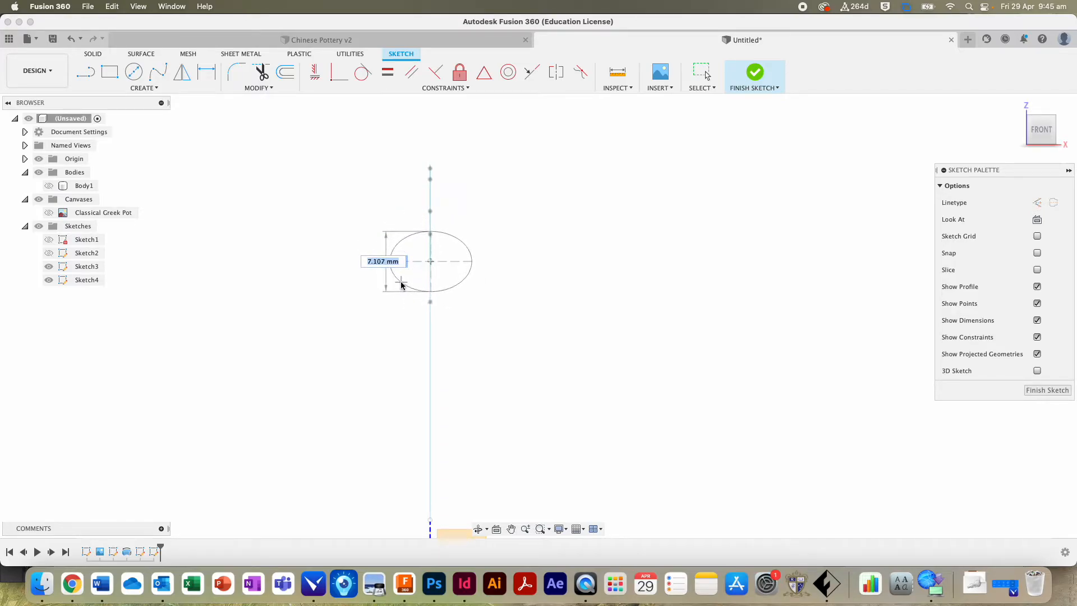
left_click(403, 288)
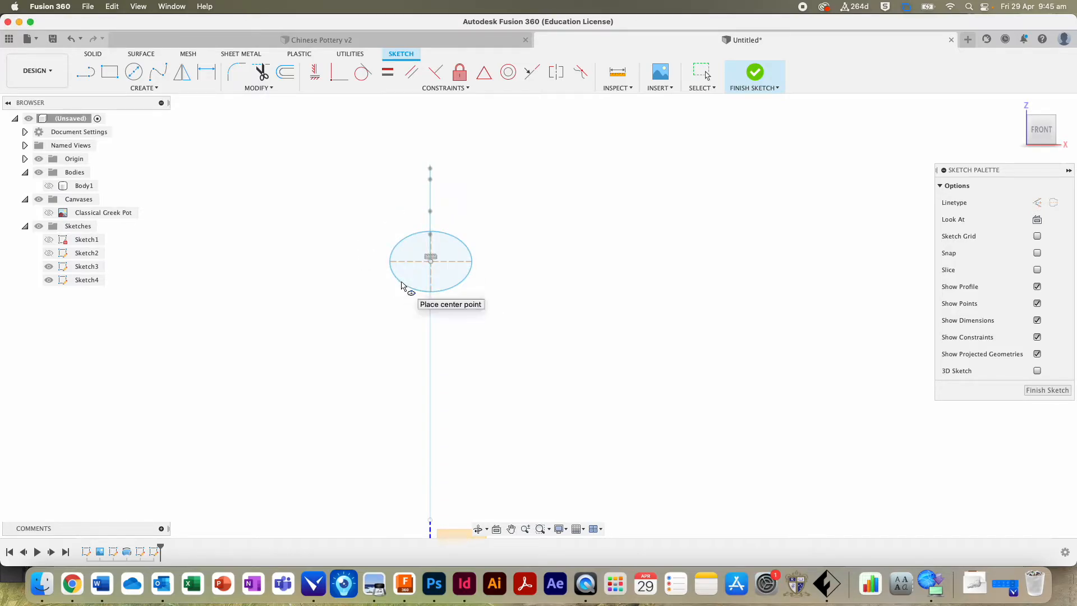
left_click(1045, 390)
Move the ellipse -9.00 mm horizontally in the right view so its centre sits on the inner end of the handle spline
left_click_drag(1039, 142, 978, 125)
left_click(1019, 108)
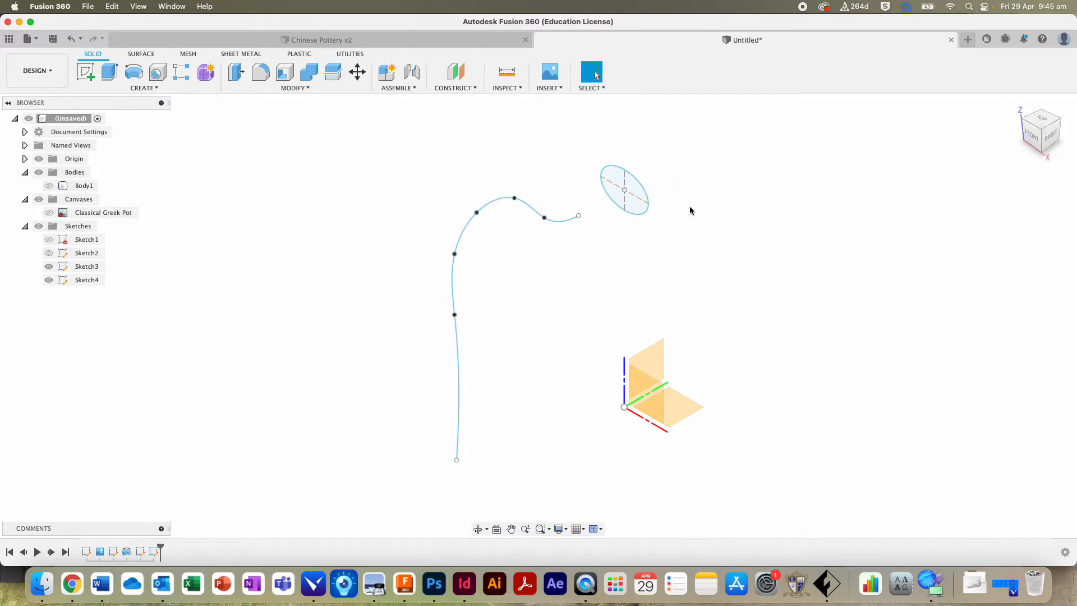
left_click(1054, 136)
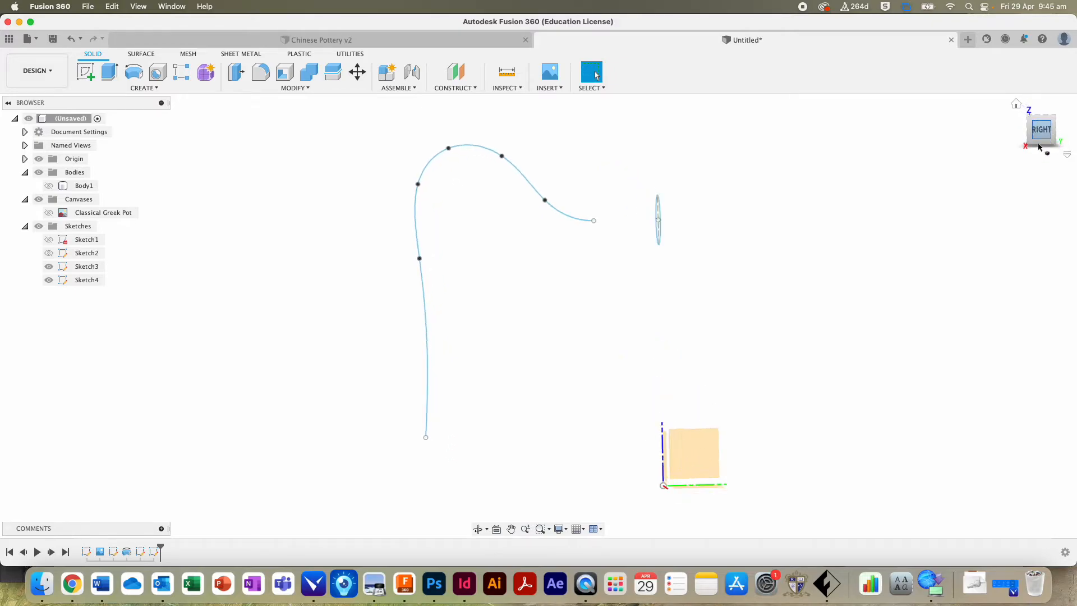
right_click(662, 213)
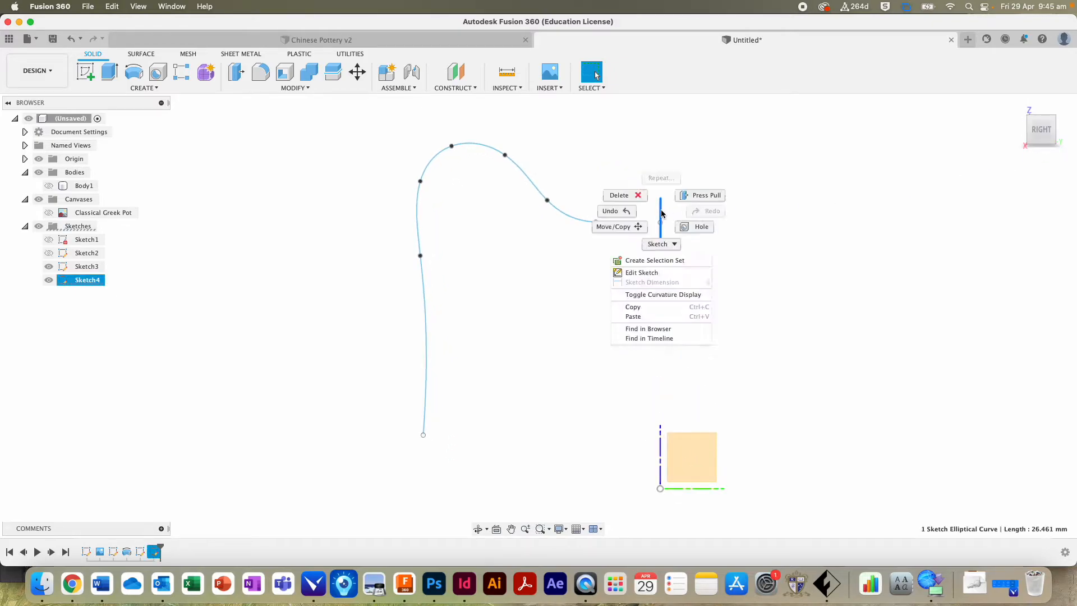
left_click(637, 230)
left_click_drag(694, 223, 629, 222)
left_click(1017, 373)
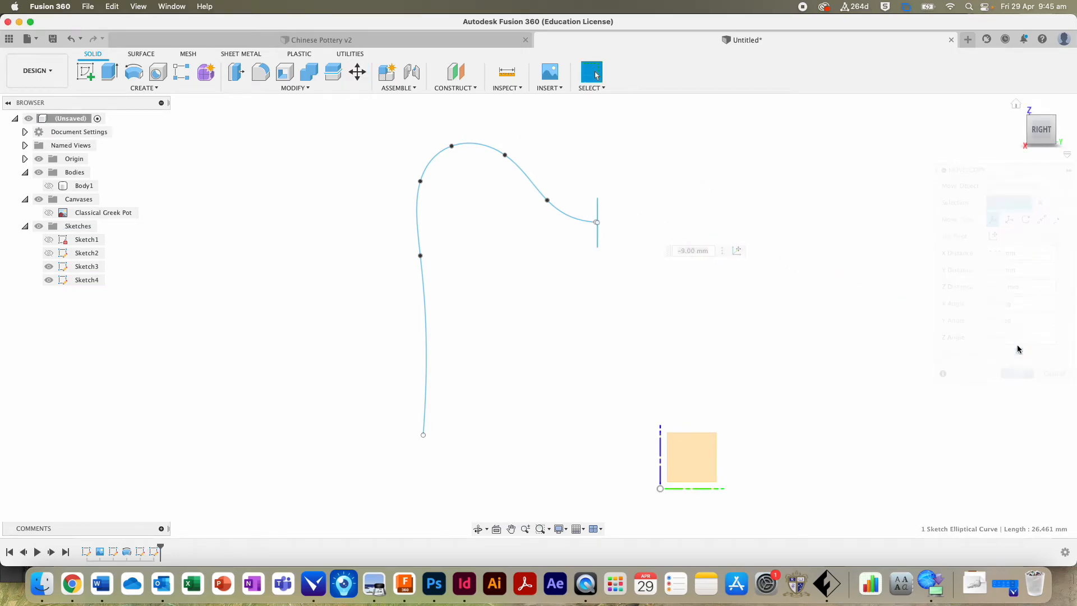
left_click(1016, 105)
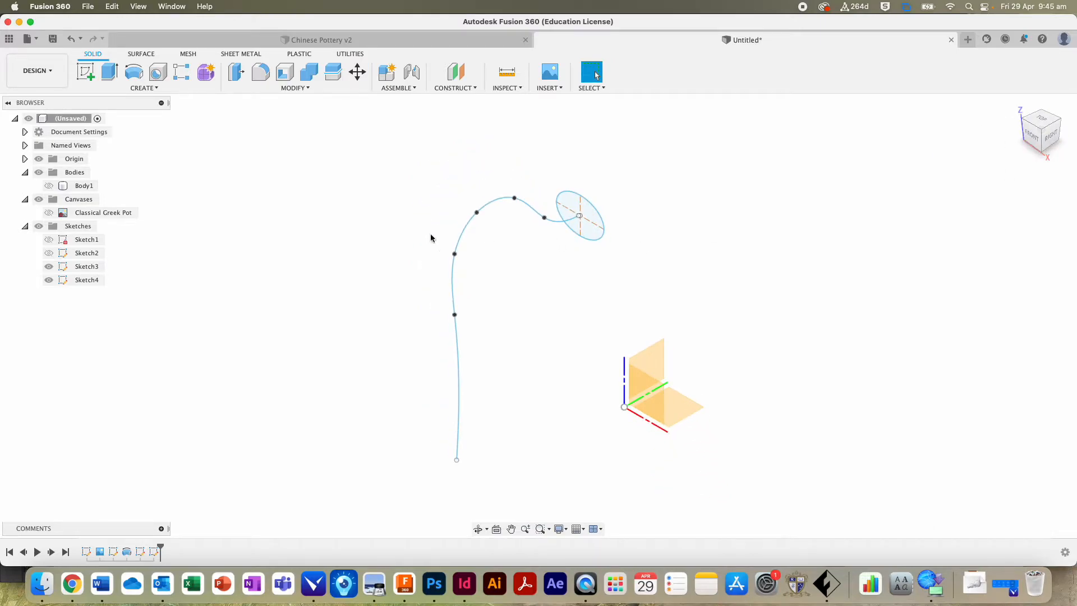
Sweep the ellipse profile along the handle spline as a single path with perpendicular orientation, creating a new body
left_click(129, 90)
left_click(100, 171)
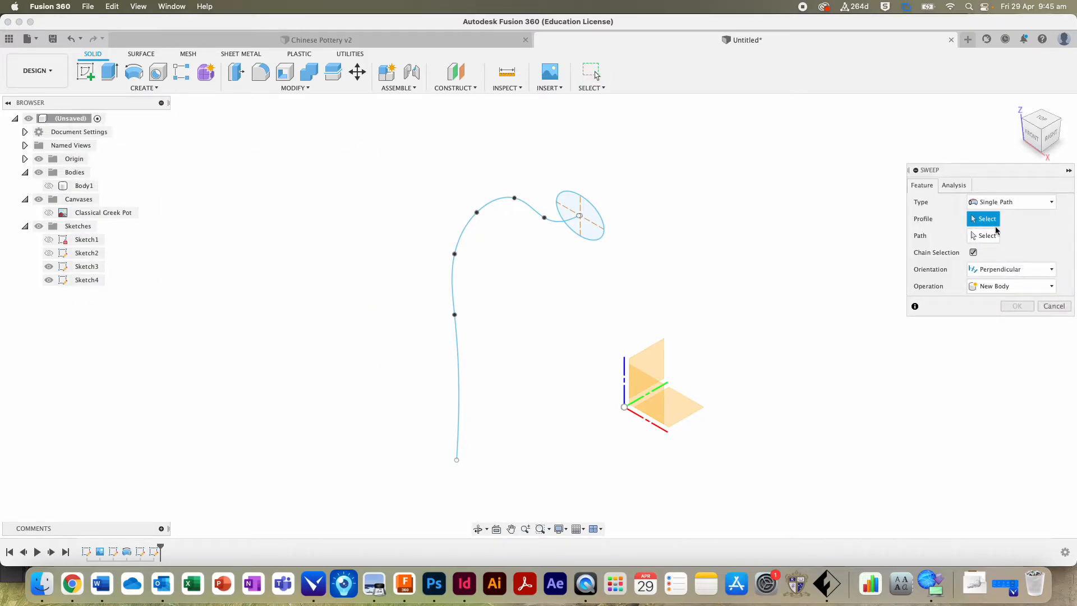
left_click(598, 227)
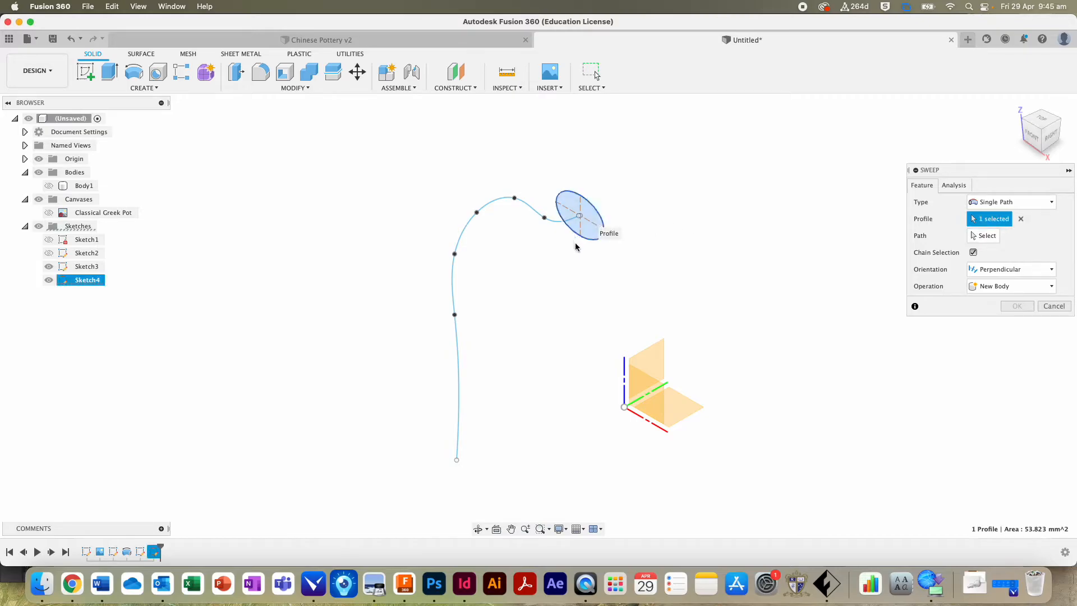
left_click(997, 231)
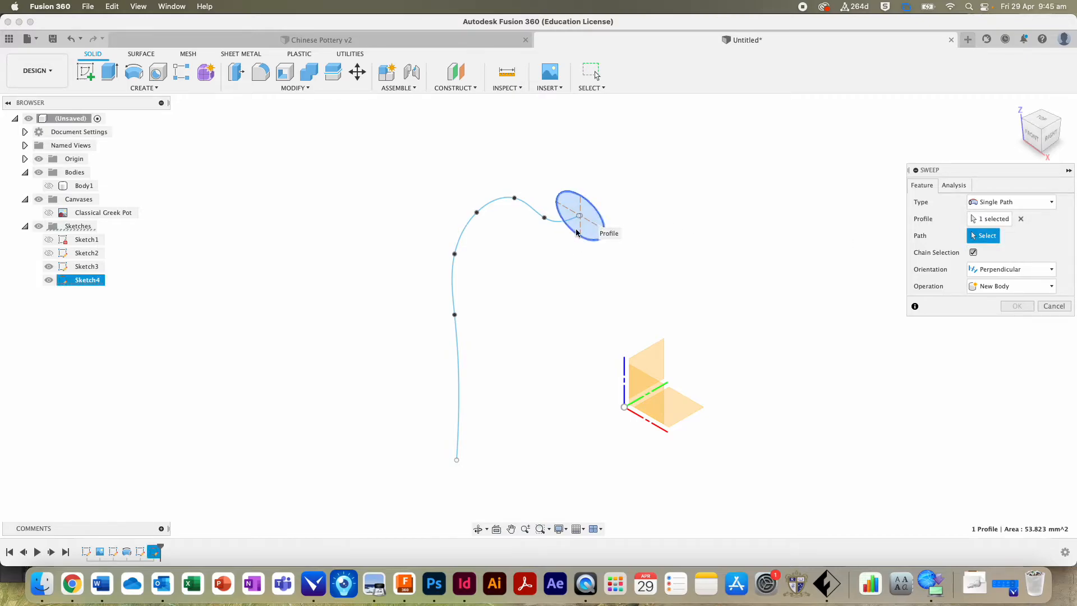
left_click(533, 212)
left_click(1018, 355)
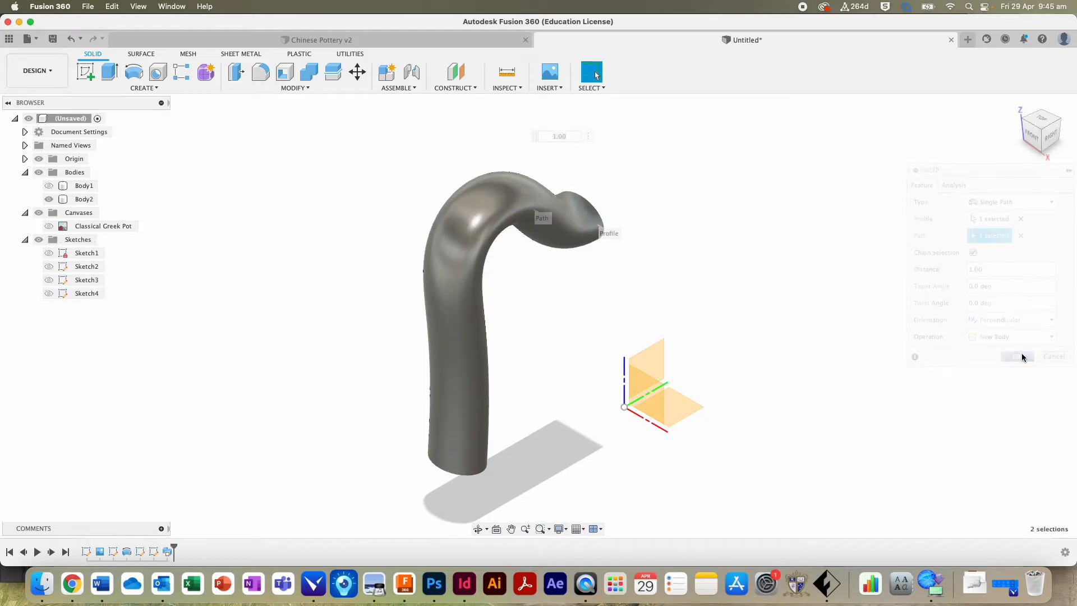
Show the pot body again and inspect how the swept handle meets the neck and shoulder
left_click(49, 186)
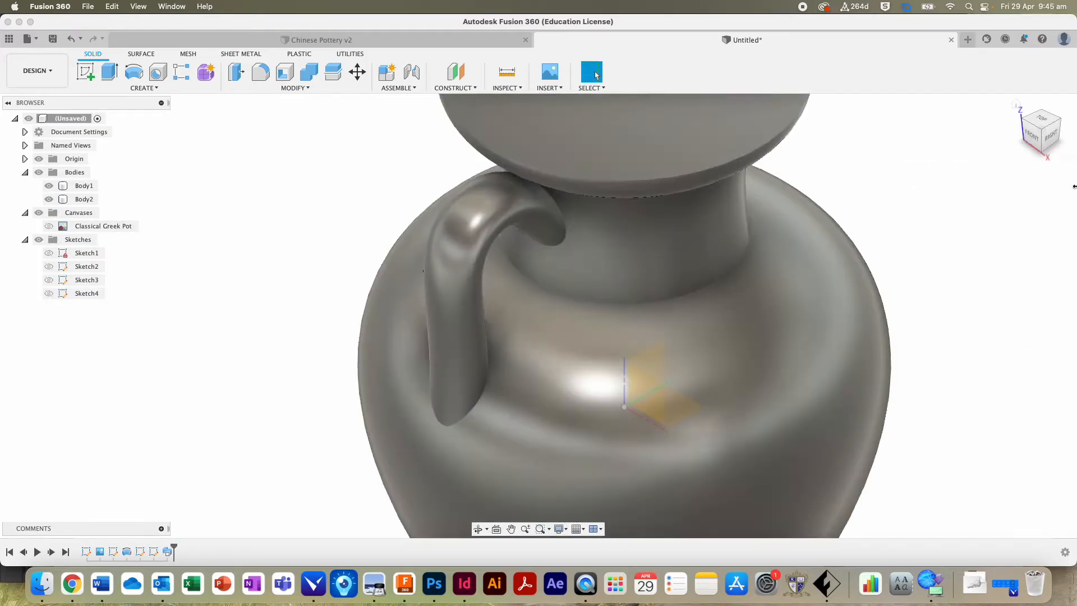
left_click(1053, 143)
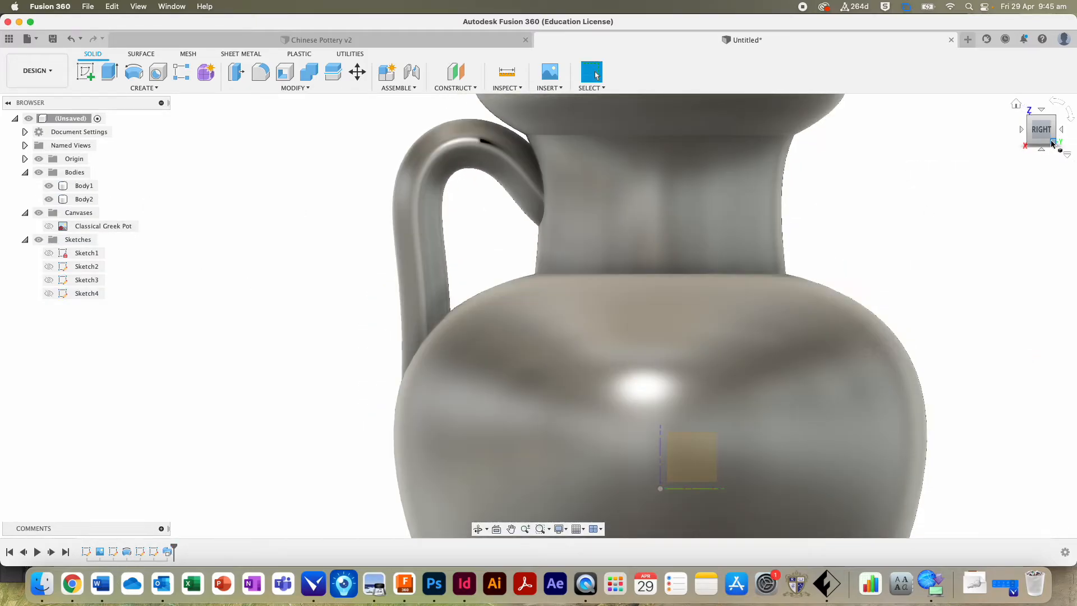
scroll(183, 280, "down", 5)
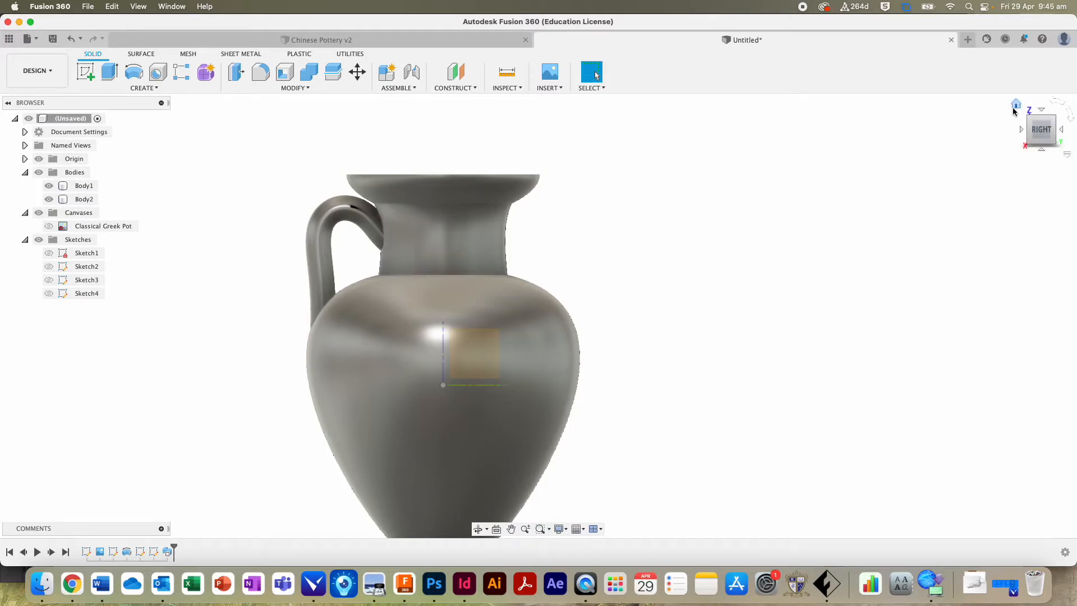
left_click(1016, 104)
left_click(1047, 137)
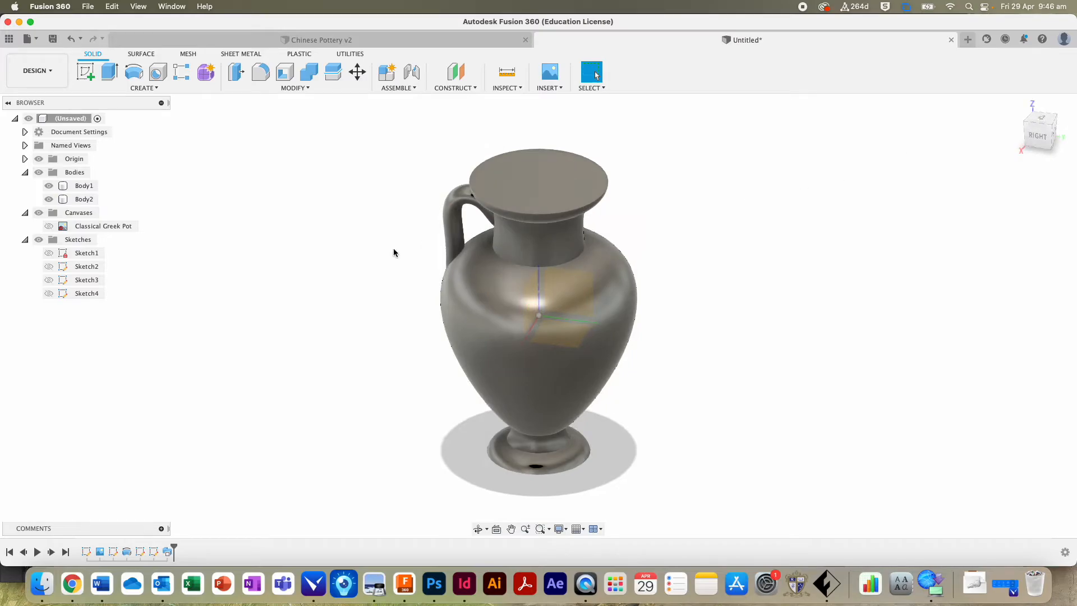
Hide the handle body and the pot body, leaving only the origin planes in view
left_click(50, 199)
left_click(50, 185)
left_click(1046, 116)
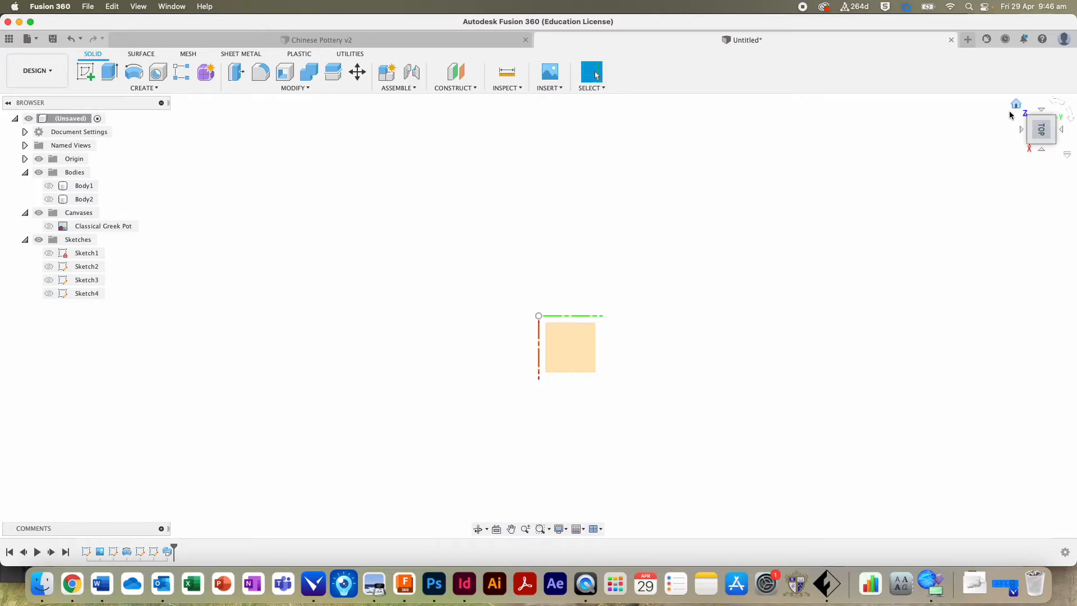
left_click(1016, 104)
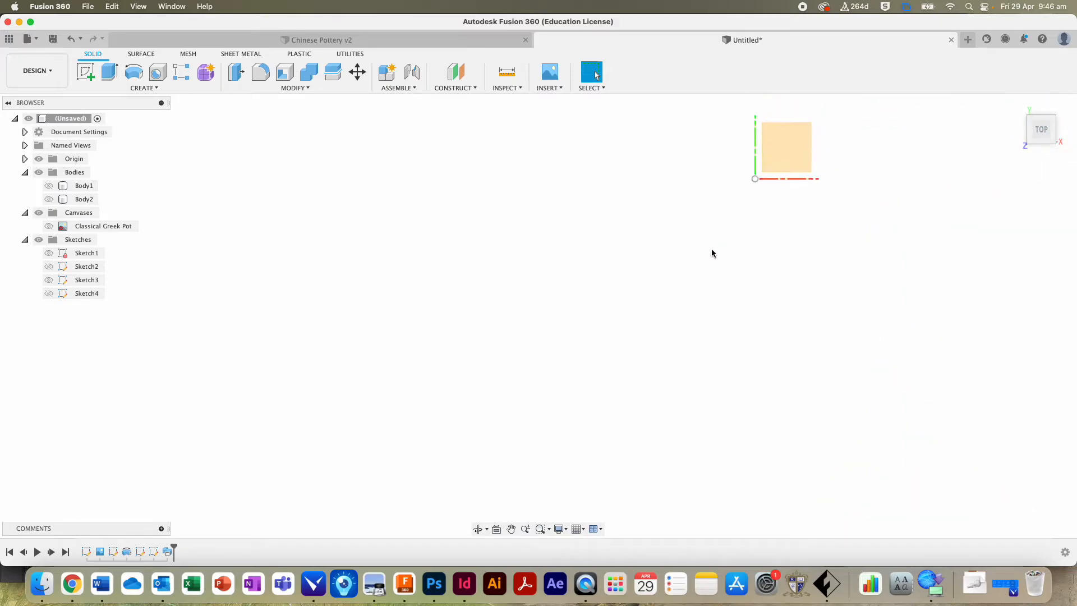
left_click(1017, 105)
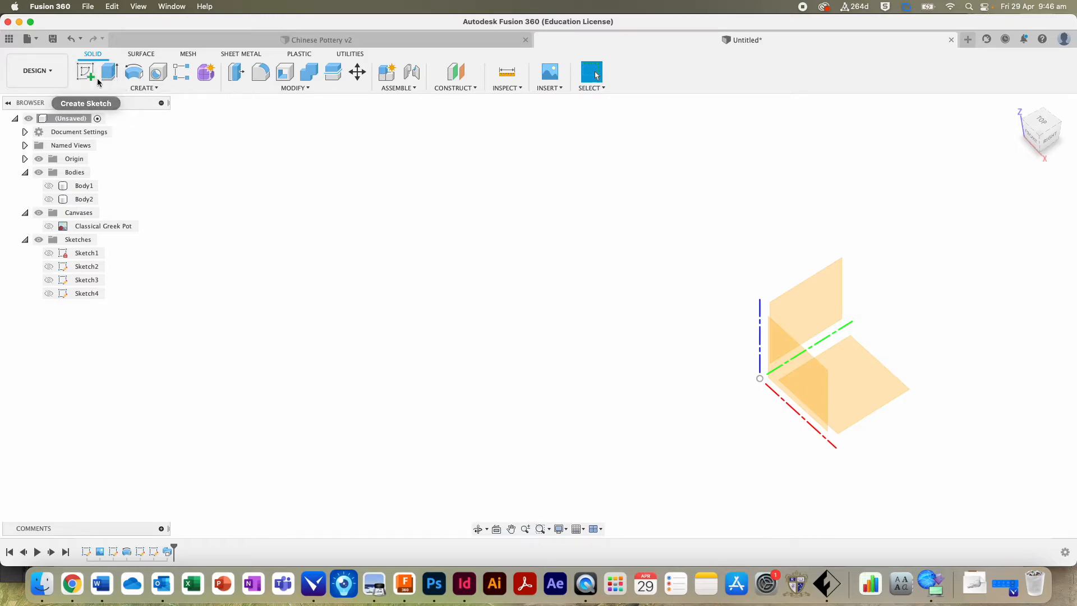
left_click(80, 73)
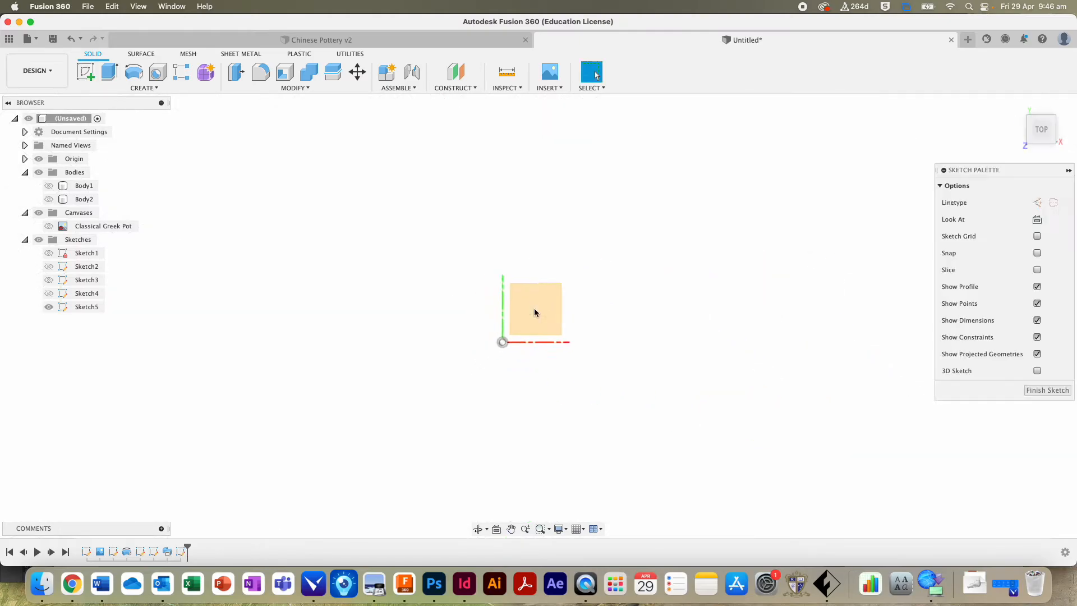
left_click(1032, 389)
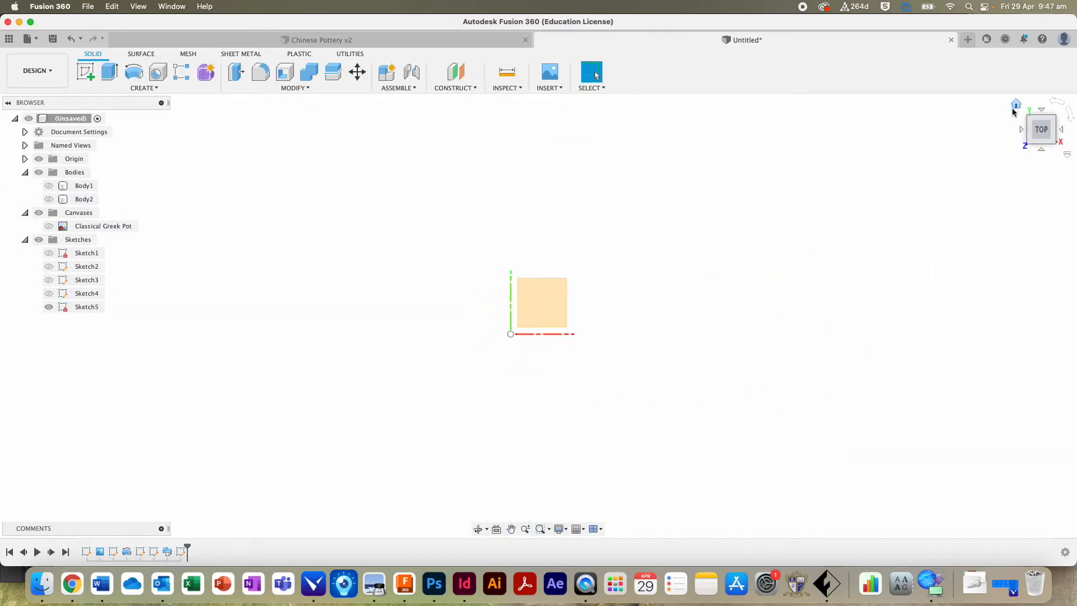
left_click(49, 186)
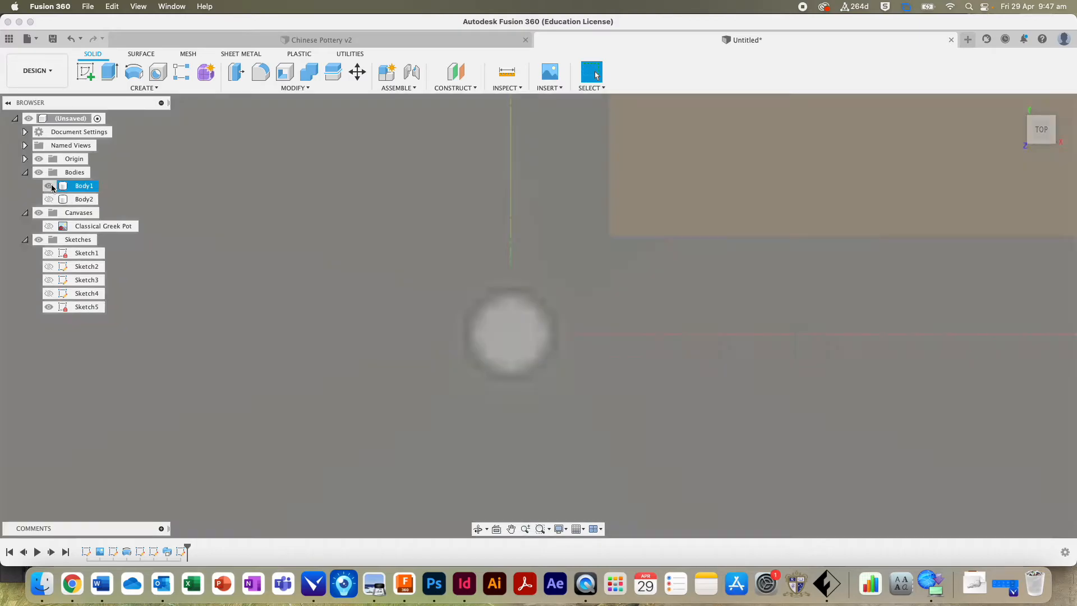
left_click(1016, 105)
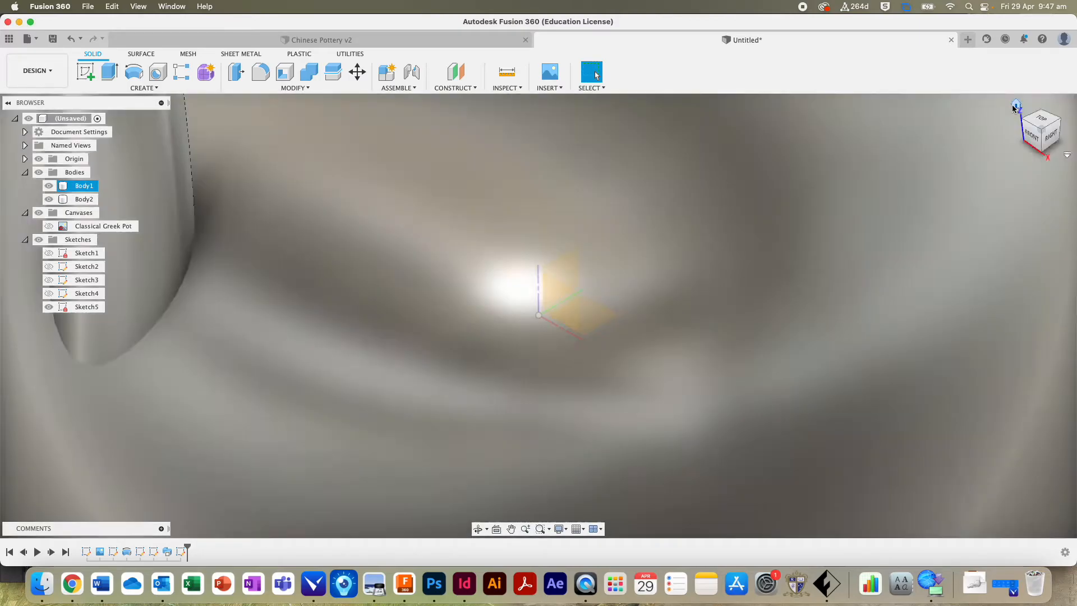
left_click(48, 186)
left_click(49, 199)
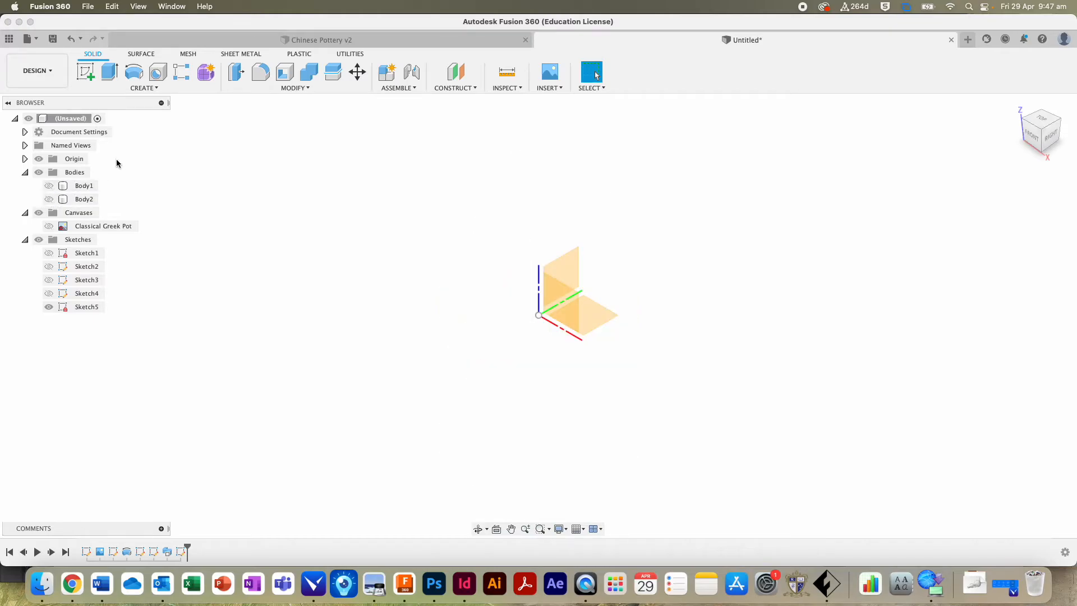
Sketch a roughly square rectangle from the origin on the horizontal origin plane, finish the sketch, and show the pot and handle bodies
left_click(86, 71)
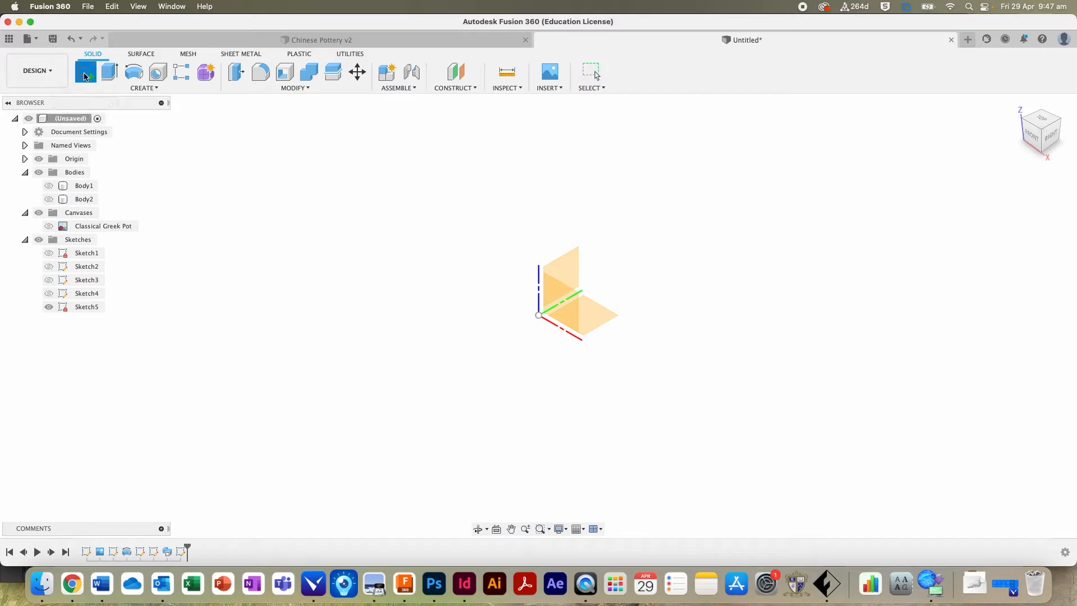
left_click(599, 320)
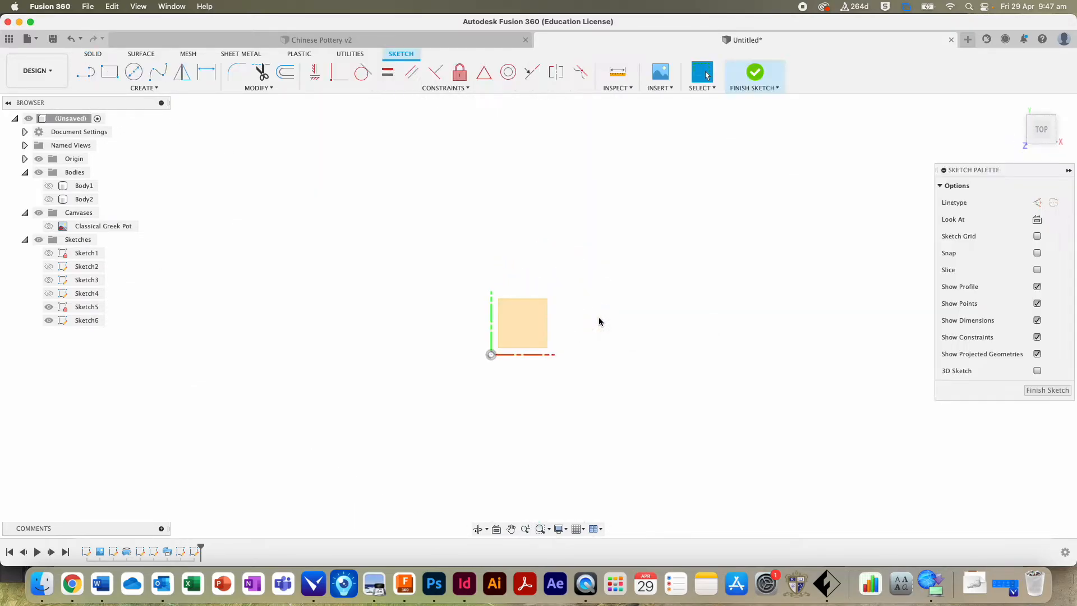
left_click(110, 71)
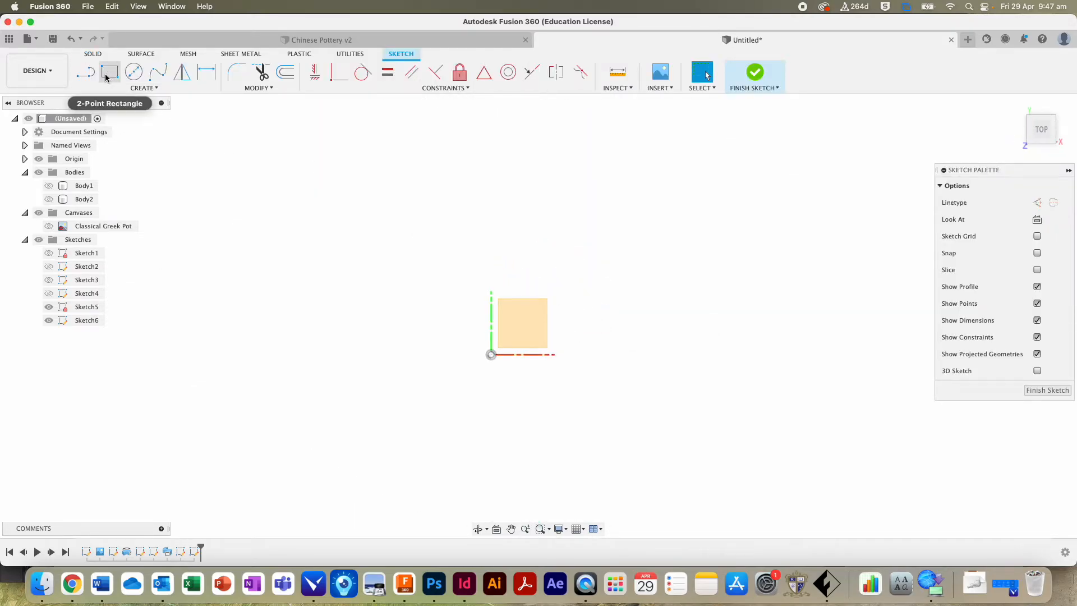
left_click(492, 354)
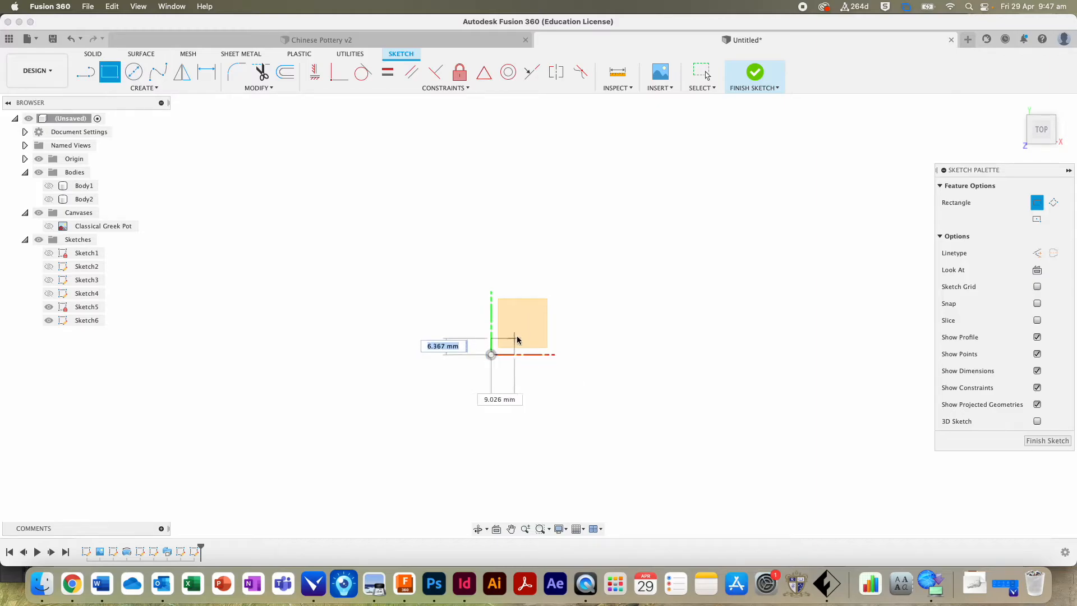
left_click(577, 269)
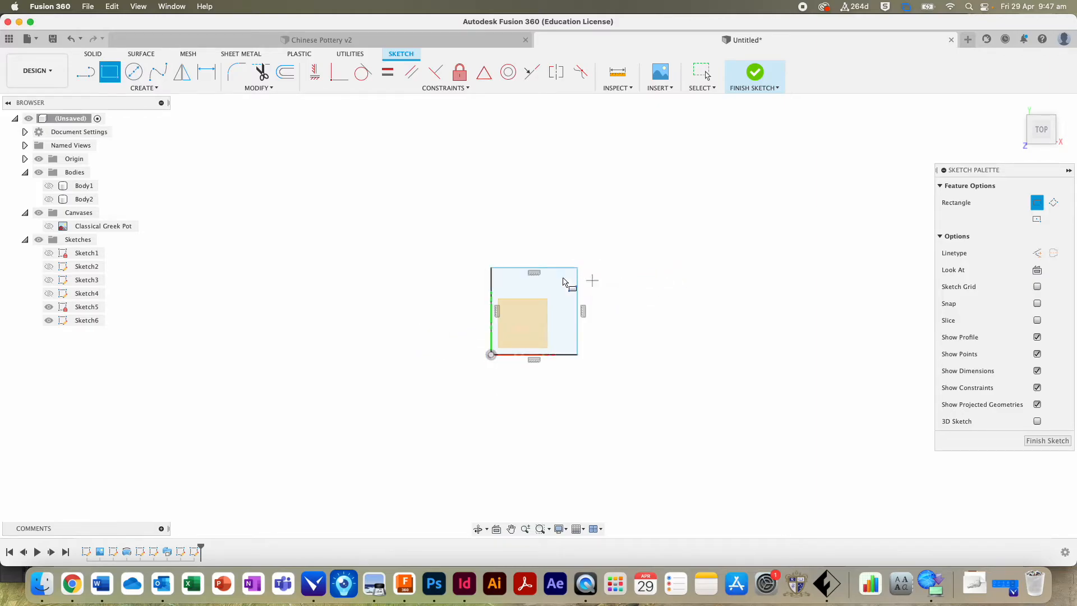
left_click(1038, 440)
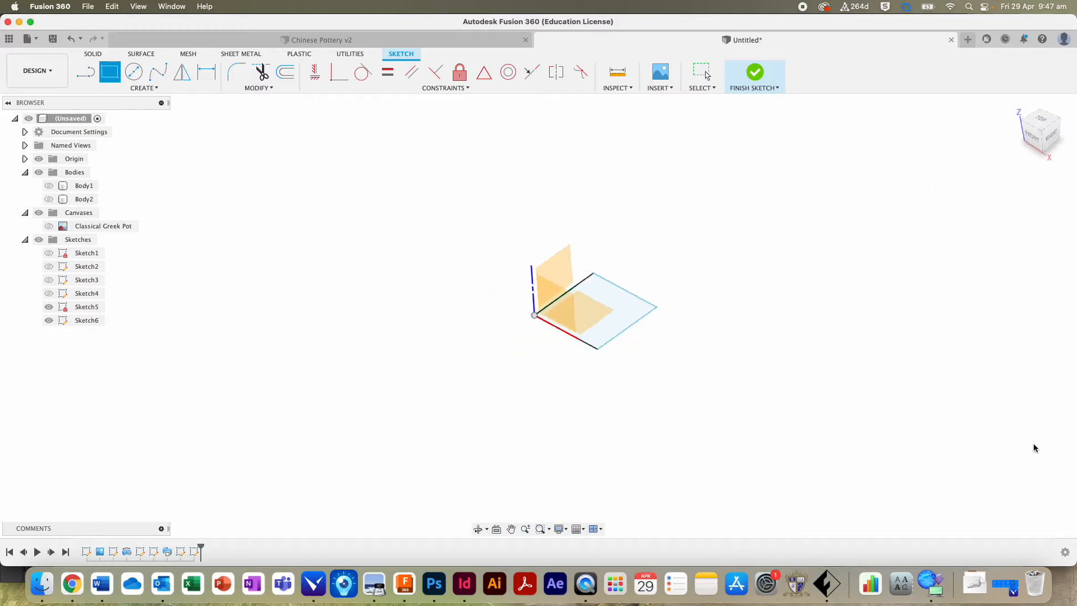
left_click(49, 186)
left_click(49, 199)
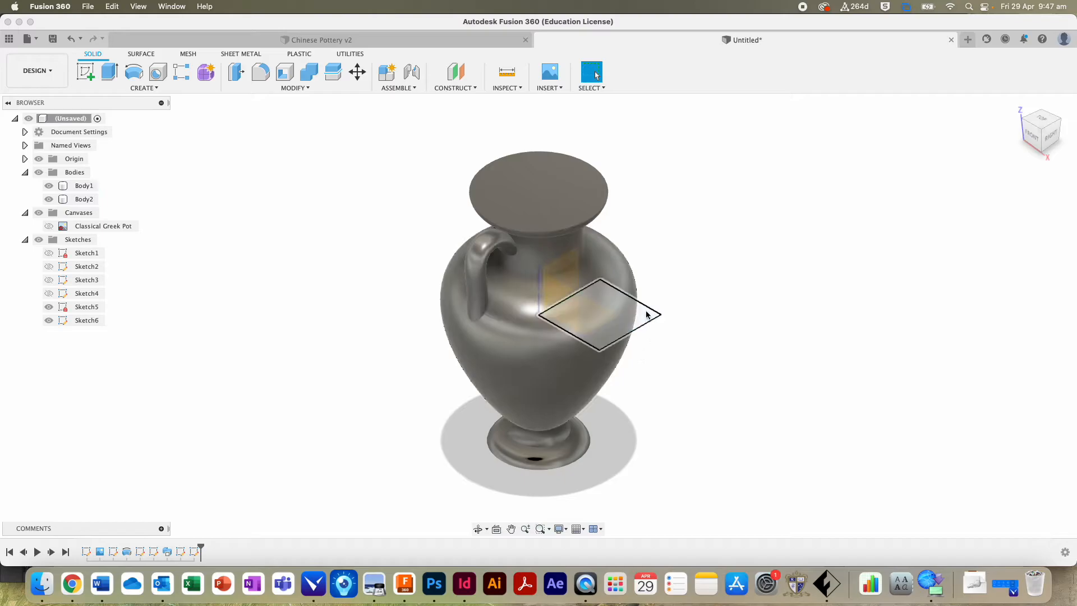
Extrude the square profile 80 mm upward as a new body
left_click(603, 310)
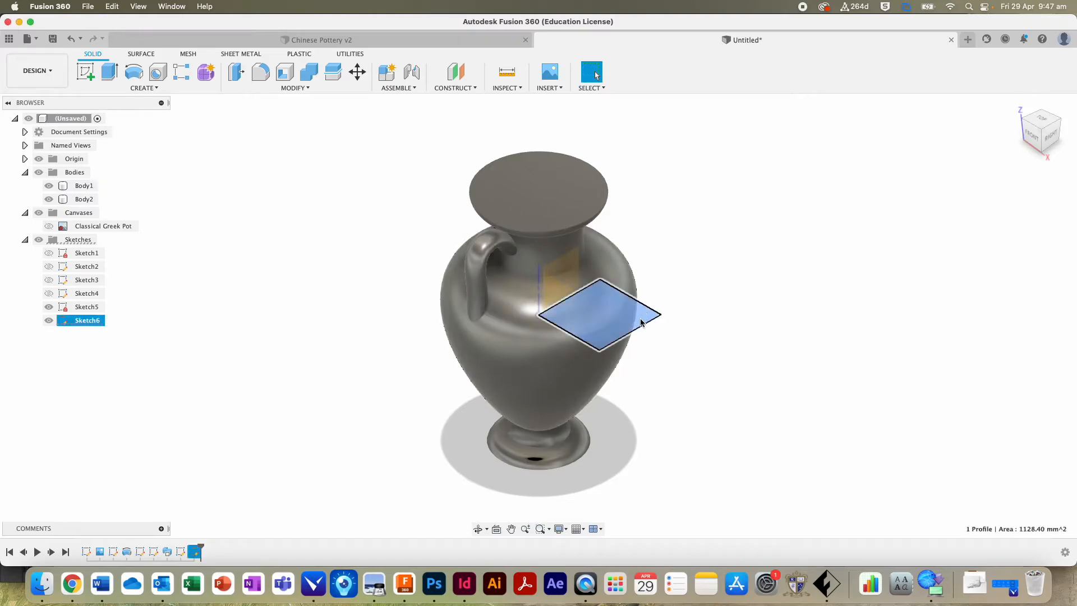
left_click(109, 71)
left_click_drag(599, 306, 589, 139)
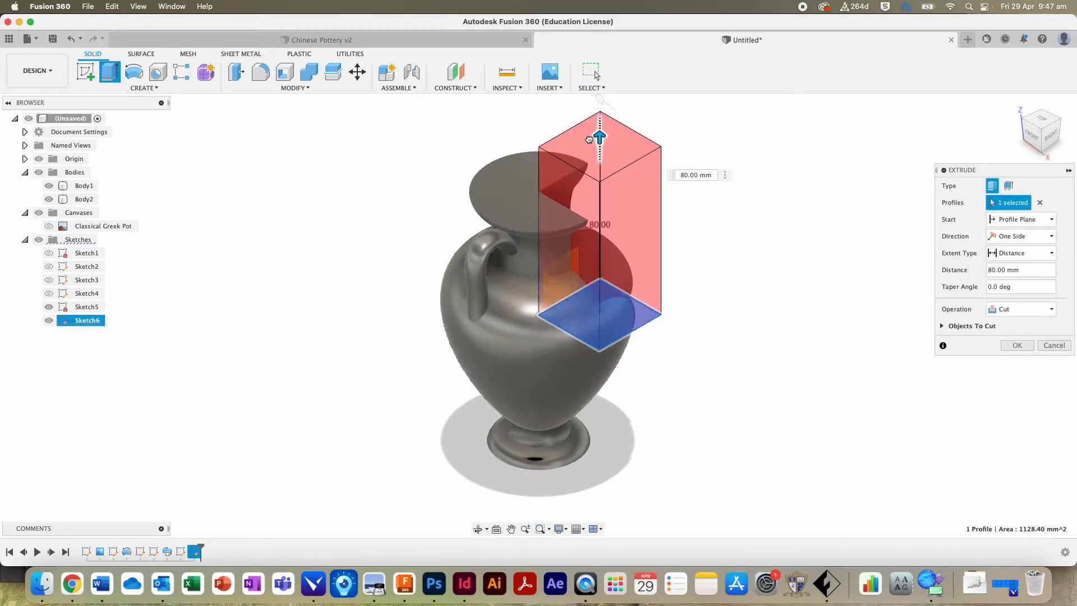
left_click(1021, 309)
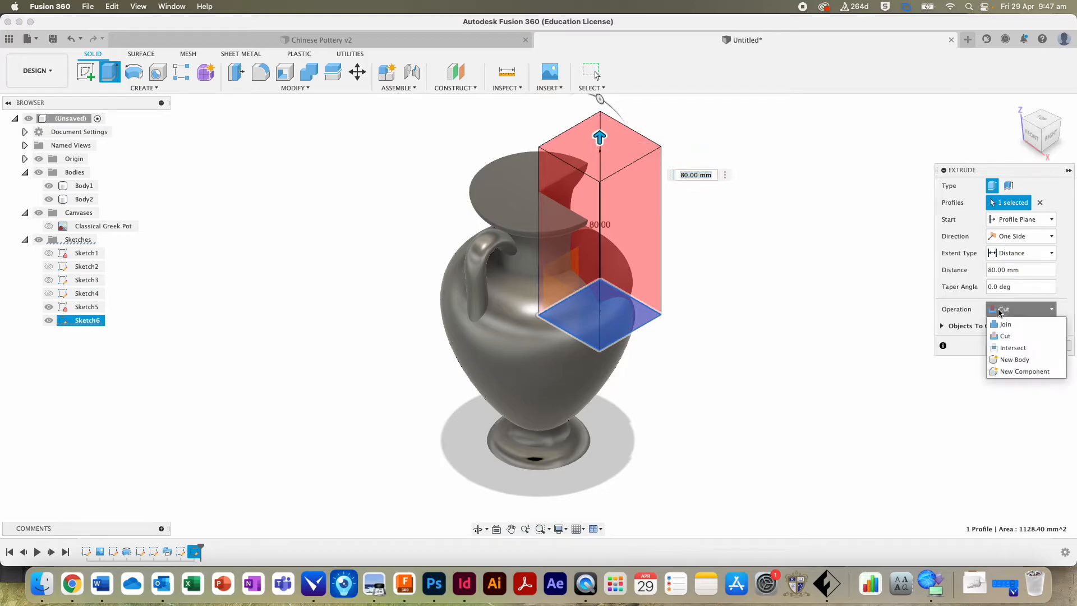
left_click(1013, 360)
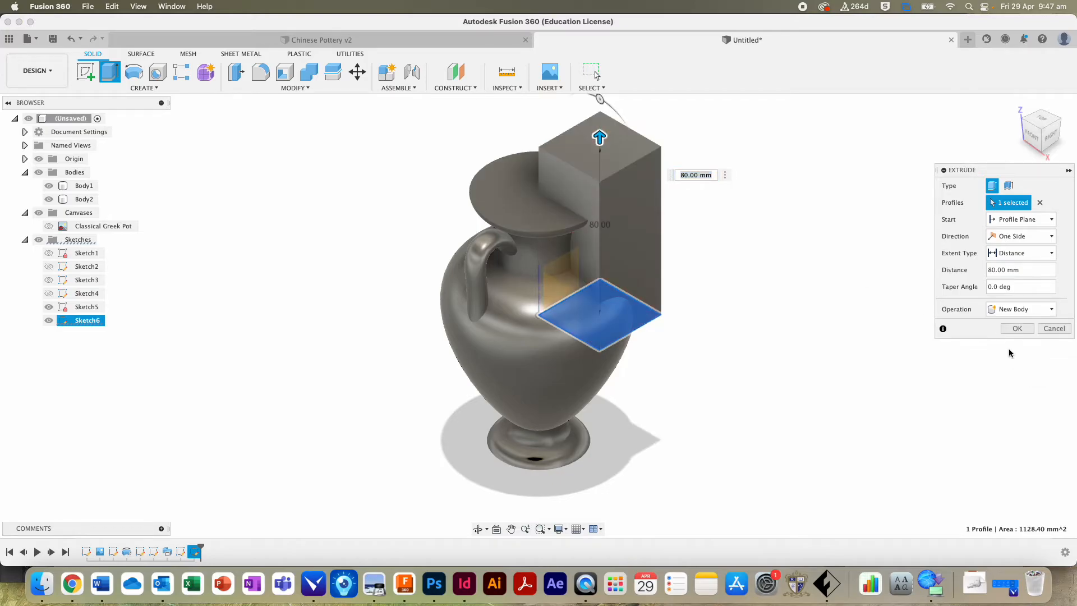
left_click(1013, 327)
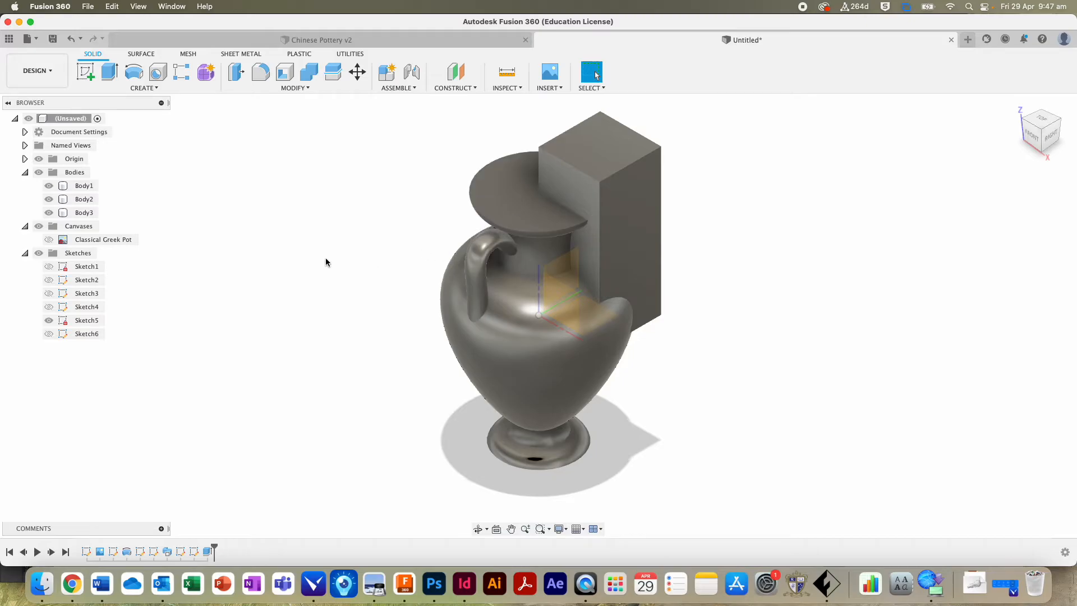
Hide the pot and mirror the handle body across the block's front face at the origin, creating a new body
left_click(49, 186)
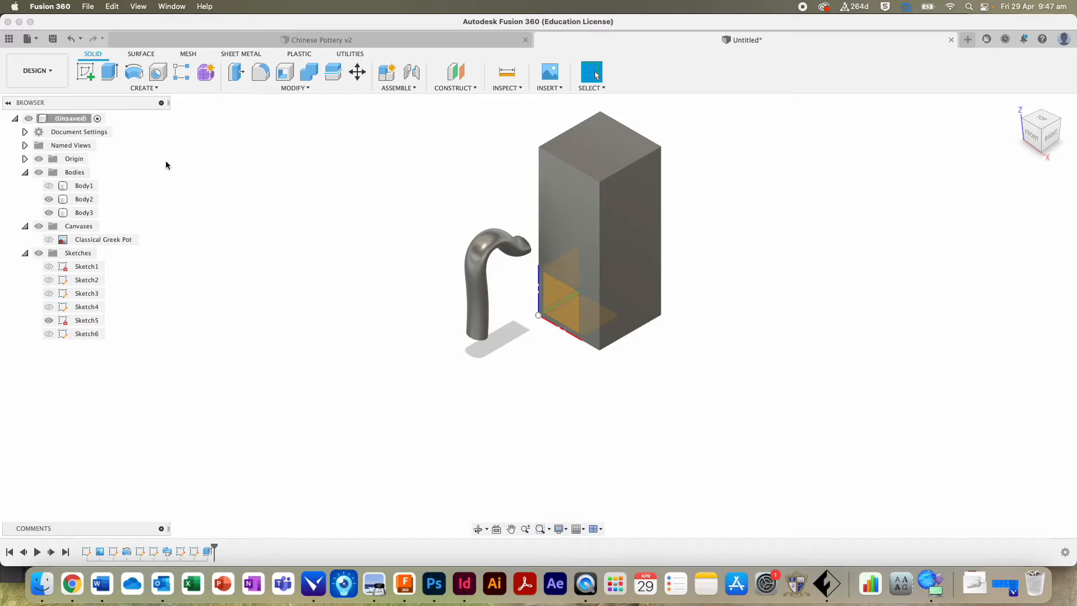
type("s")
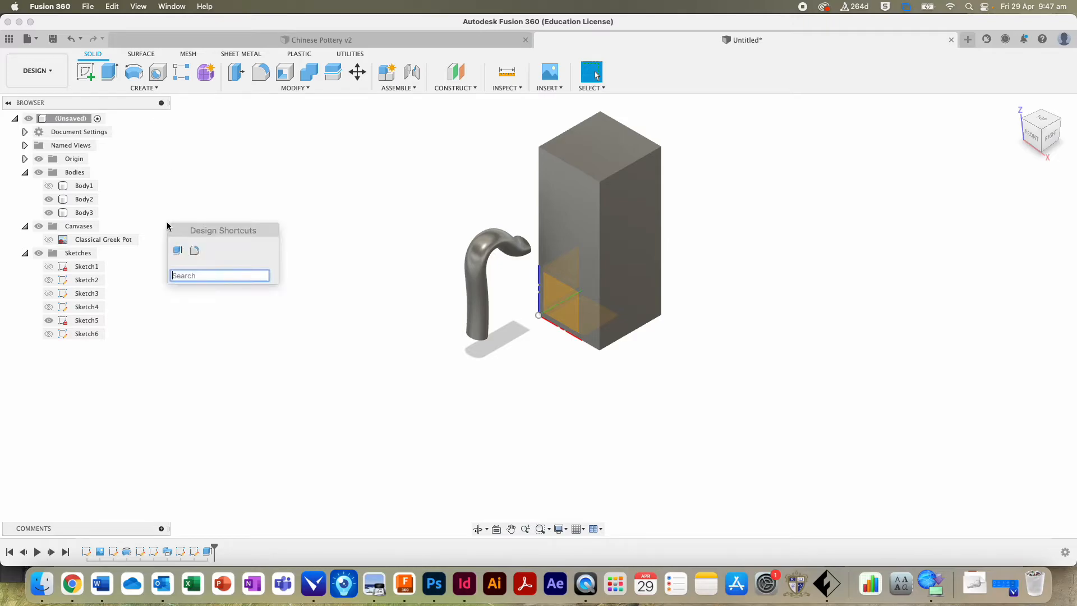
type("mir")
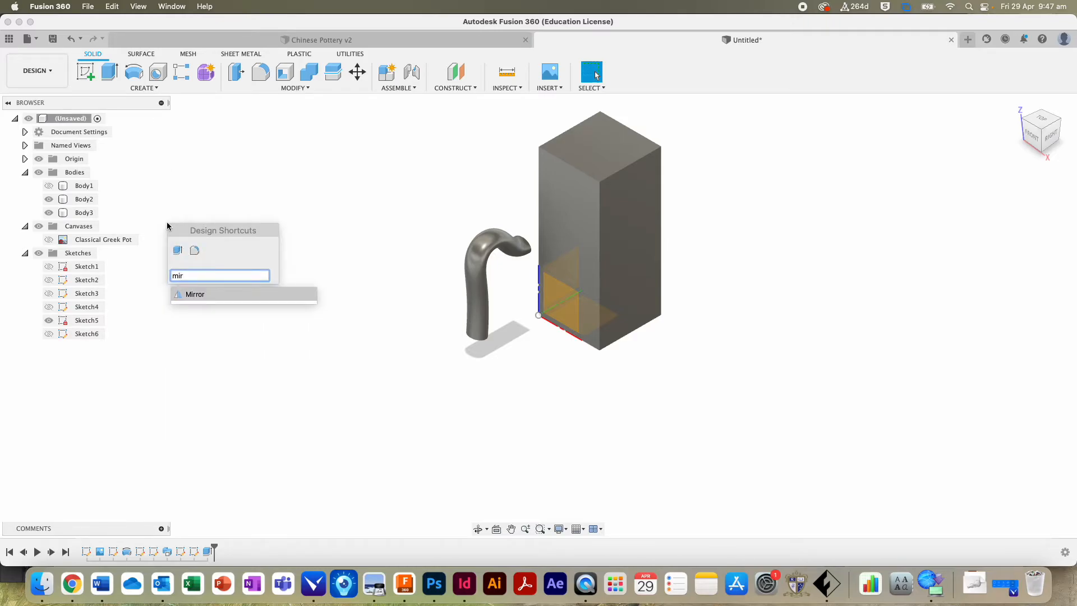
left_click(195, 294)
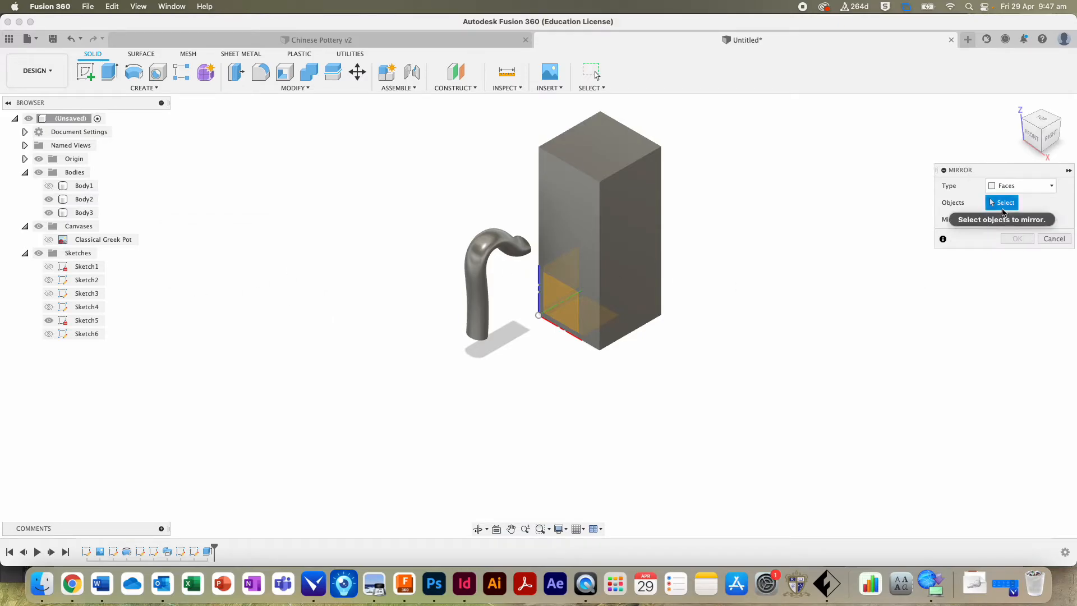
left_click(1032, 186)
left_click(1030, 210)
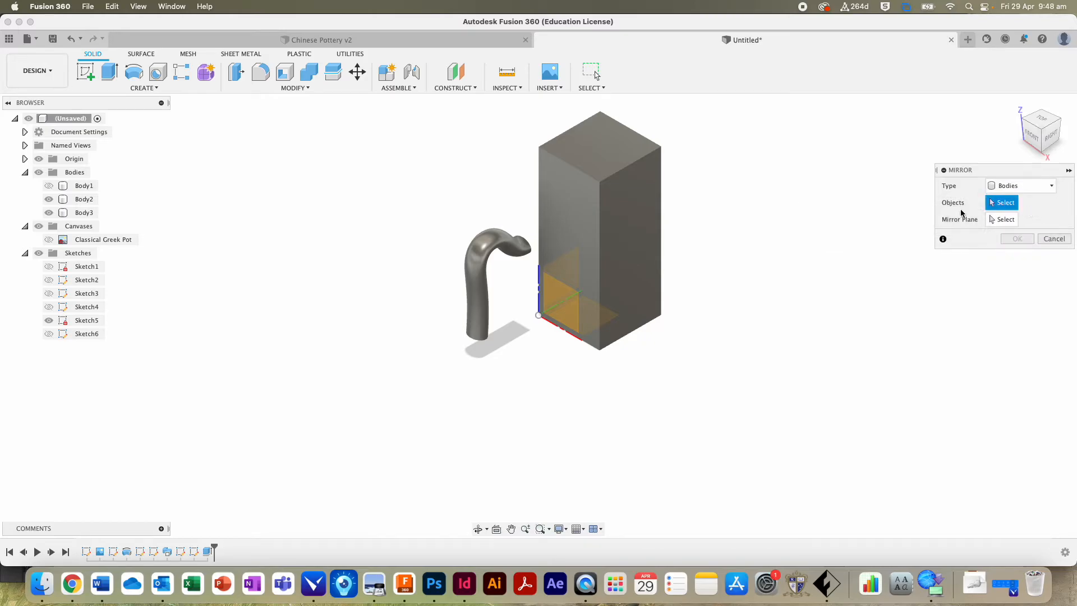
left_click(84, 200)
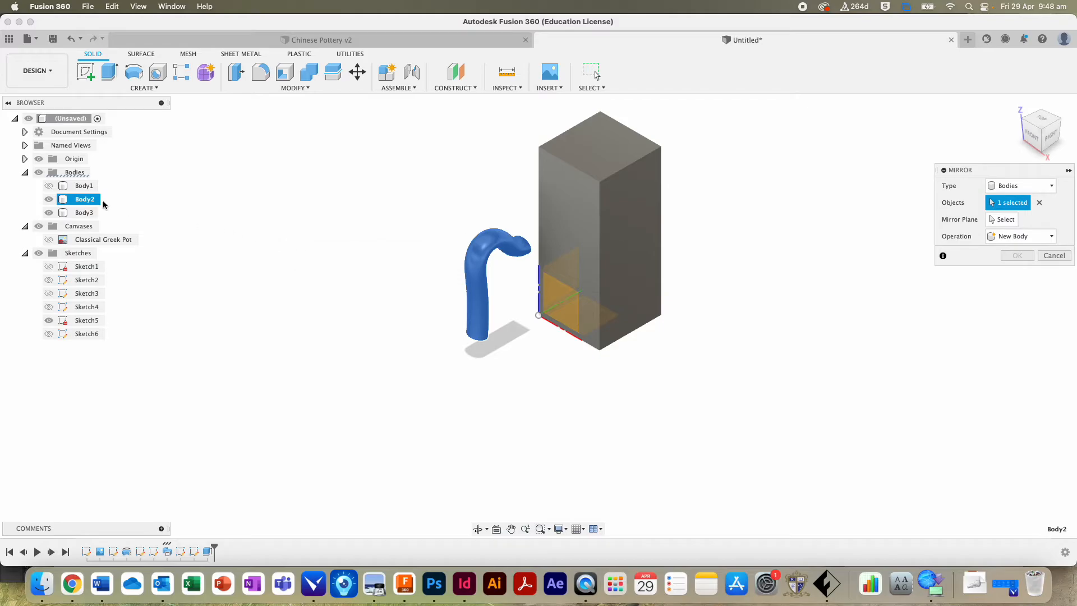
left_click(1004, 220)
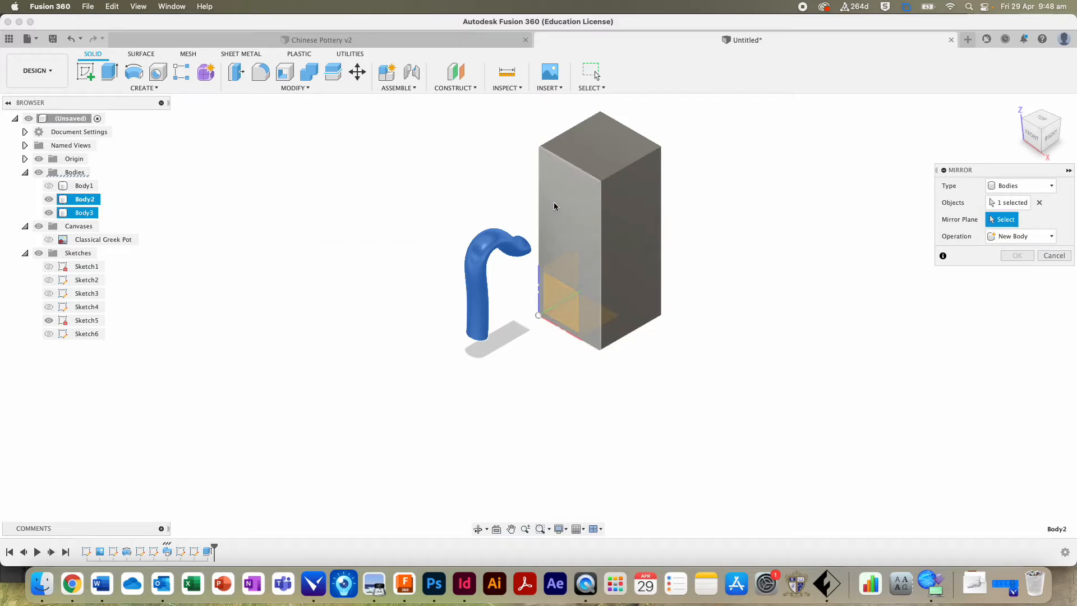
left_click(566, 220)
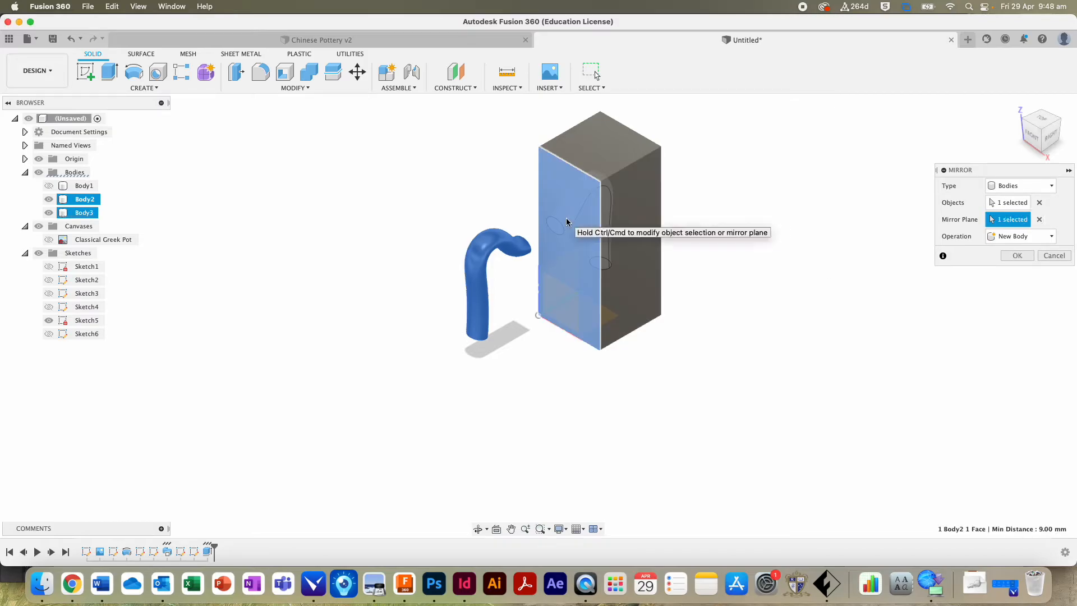
left_click(1017, 256)
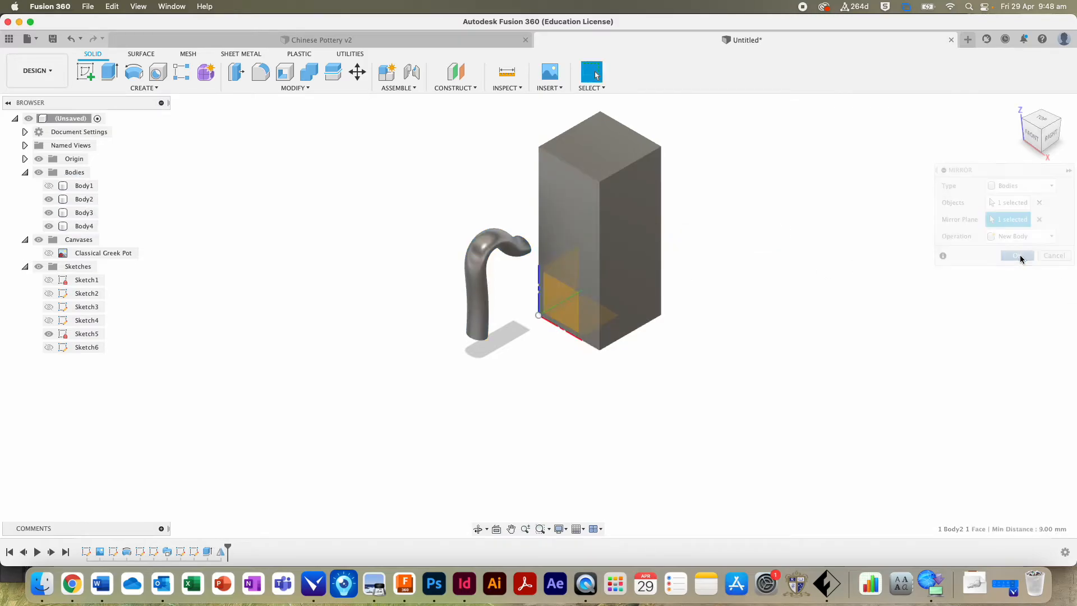
Hide the block body, show the pot again, and look at both handles from the right
left_click(50, 213)
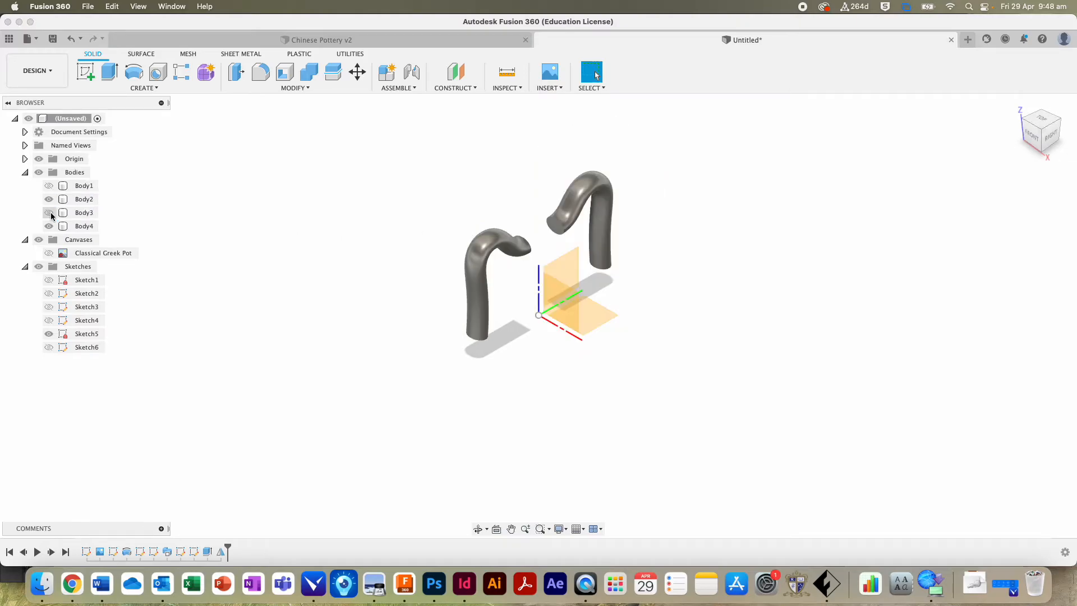
left_click(50, 186)
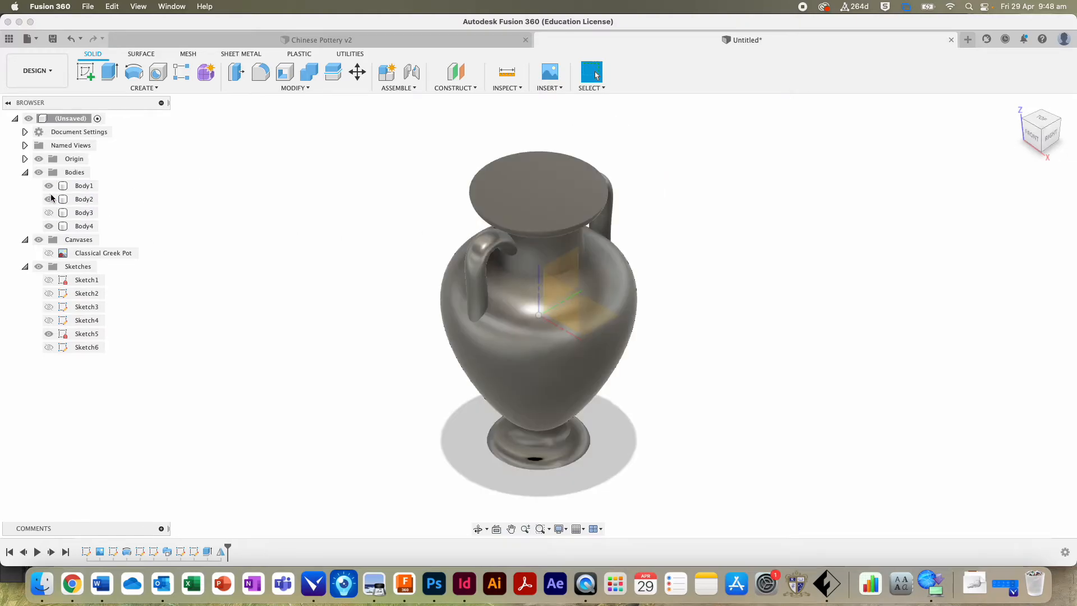
left_click(1053, 141)
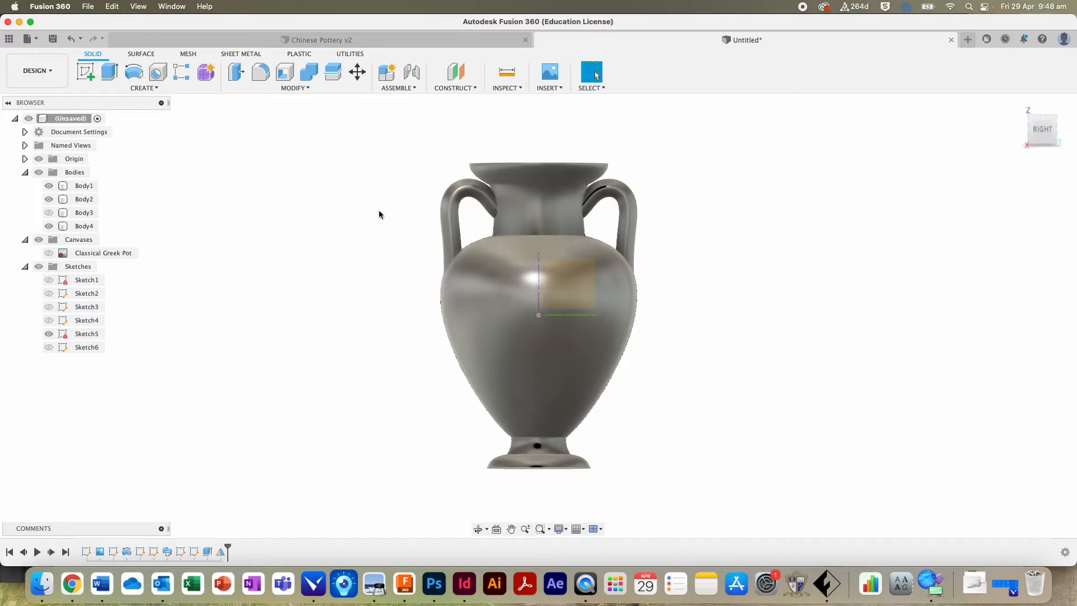
left_click(309, 72)
left_click(84, 185)
left_click(85, 200)
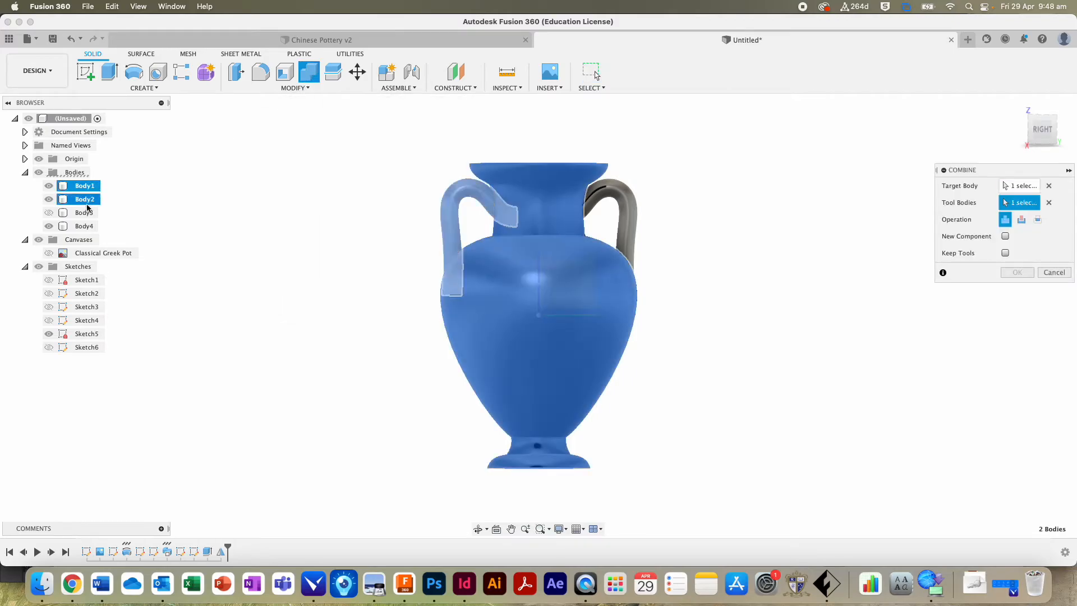
left_click(84, 212)
left_click(85, 226)
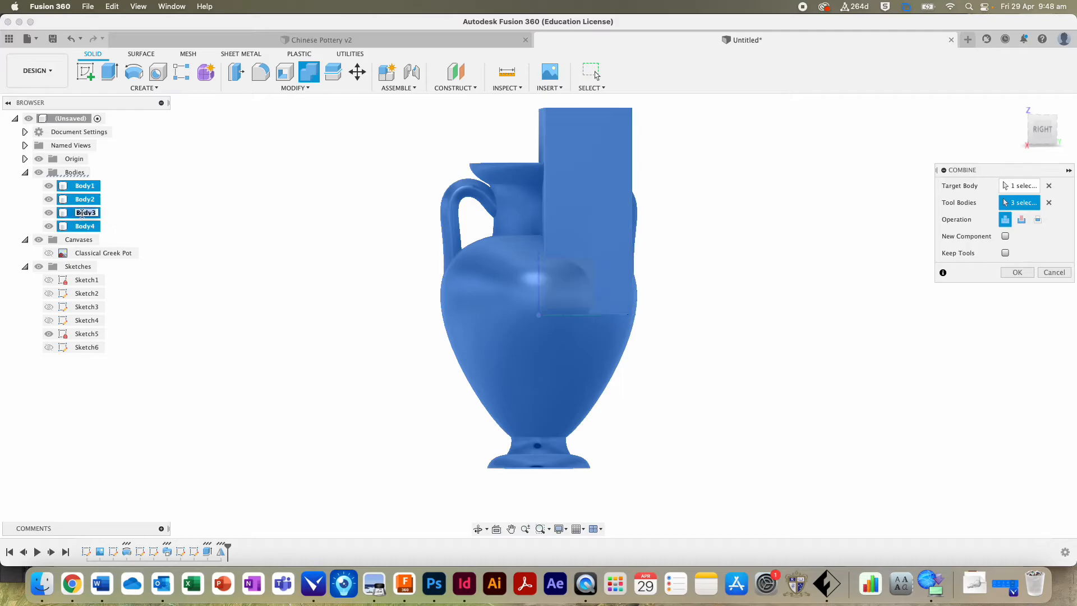
left_click(1017, 272)
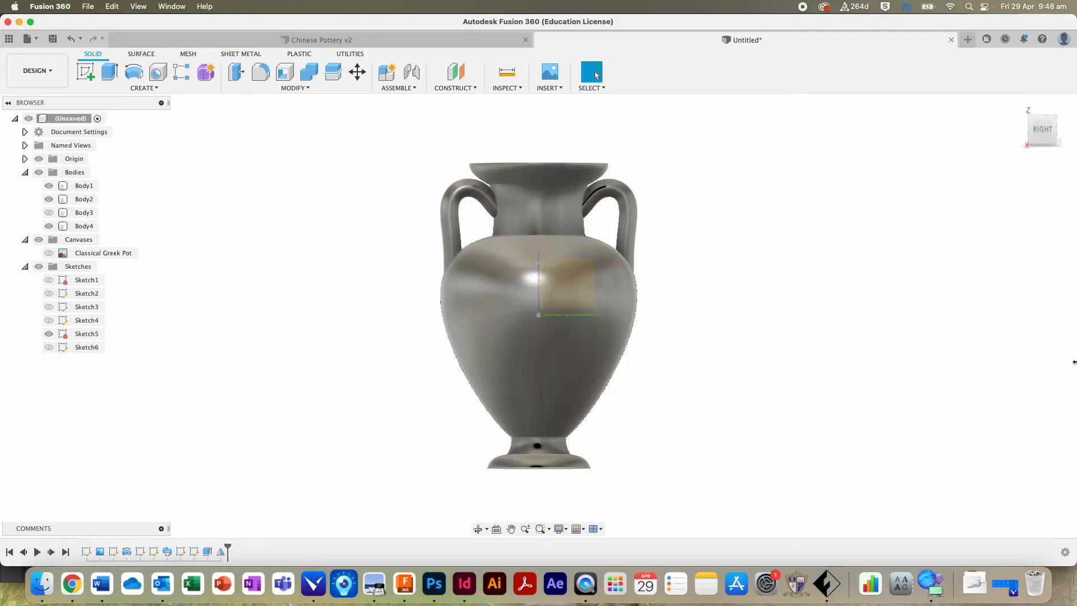
Move the hidden block to the start of the bodies list and combine the pot with both handles using Join
left_click_drag(80, 214, 82, 180)
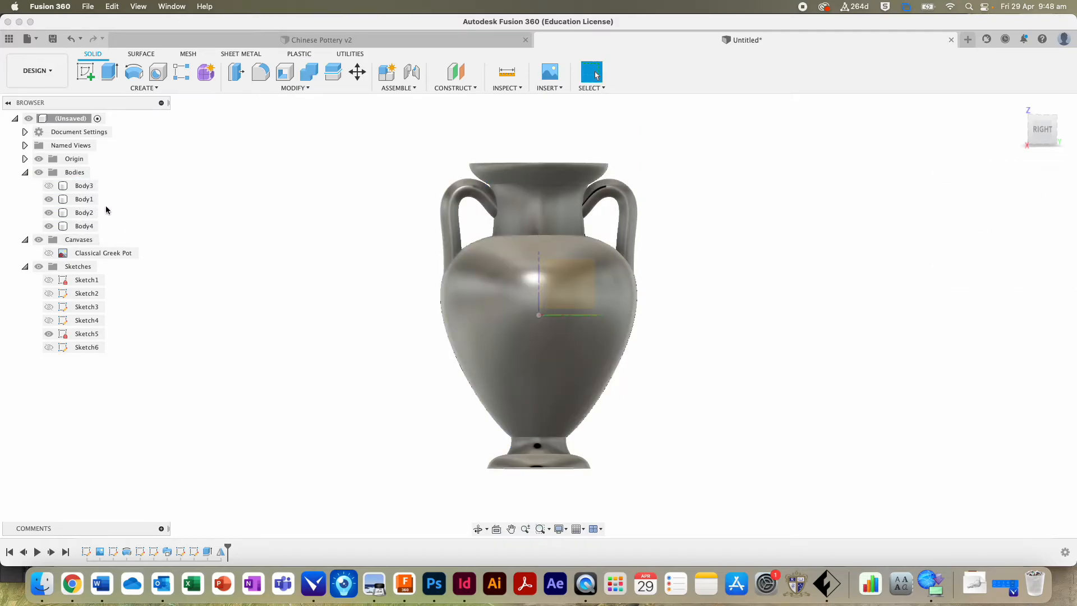
left_click(315, 73)
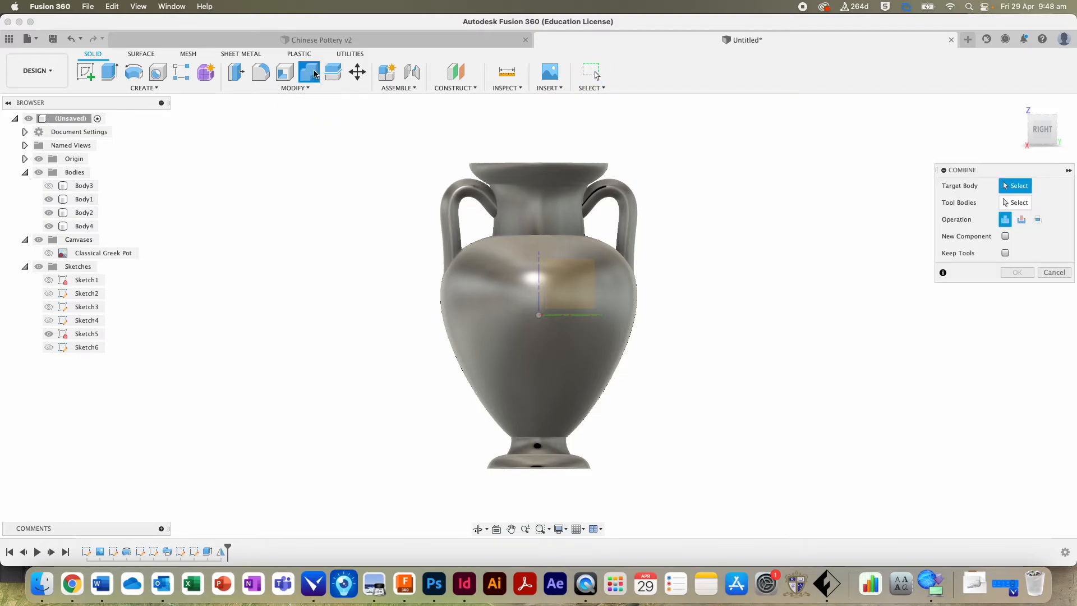
left_click(85, 200)
left_click(84, 213)
left_click(84, 226)
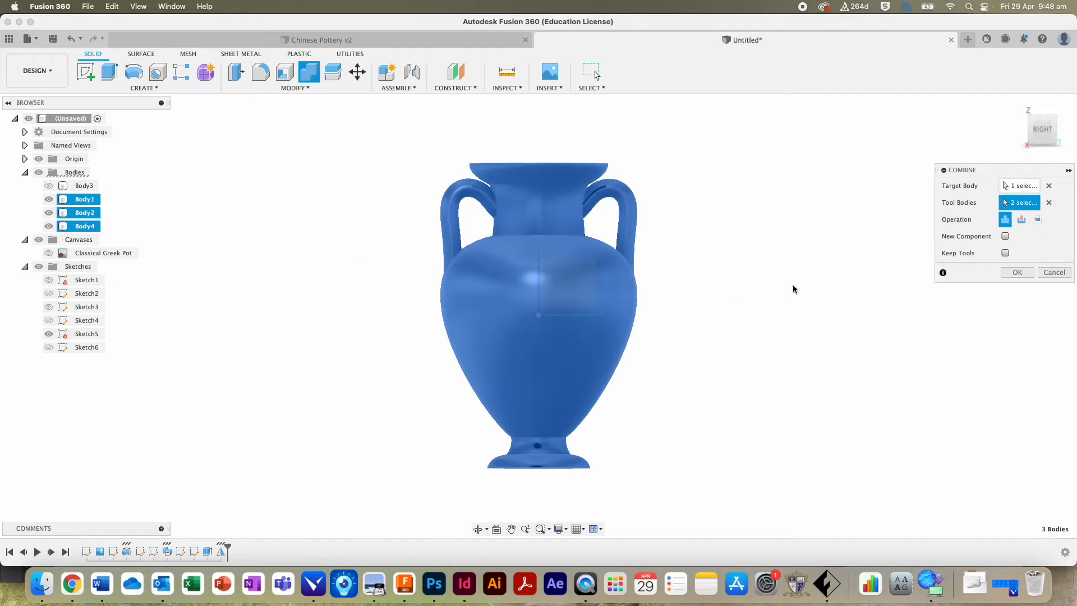
left_click(1017, 272)
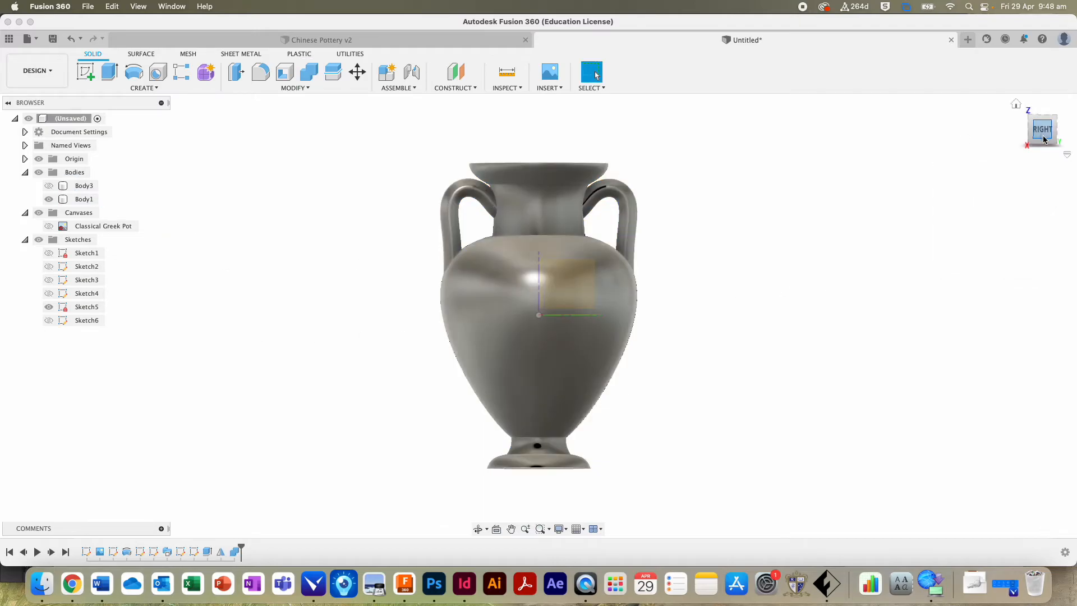
Start a new sketch on the vertical origin plane facing the right view and show the pot's half-profile sketch, Sketch2
left_click(1055, 118)
mouse_move(1054, 131)
left_mouse_down()
mouse_move(1064, 113)
mouse_move(1055, 134)
mouse_move(1063, 112)
mouse_move(1066, 144)
left_mouse_up()
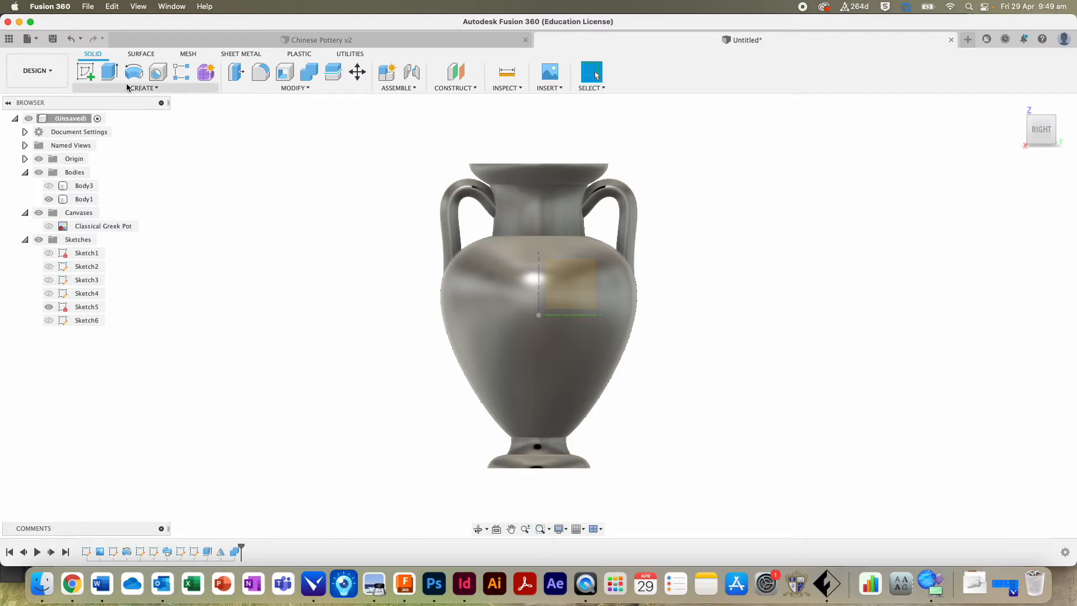
scroll(615, 322, "down", 2)
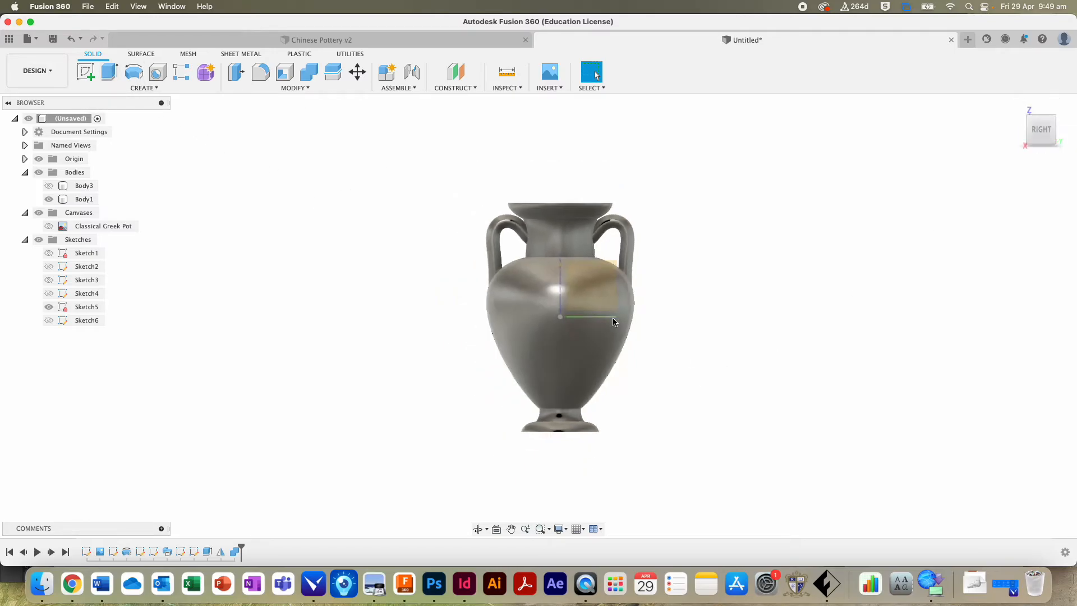
left_click(85, 71)
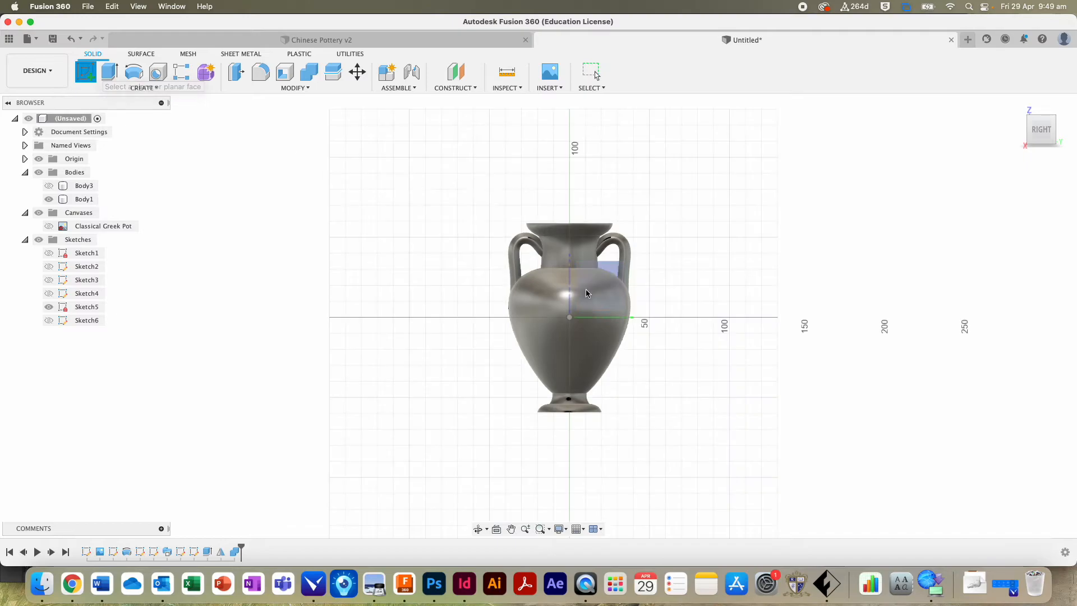
left_click(614, 268)
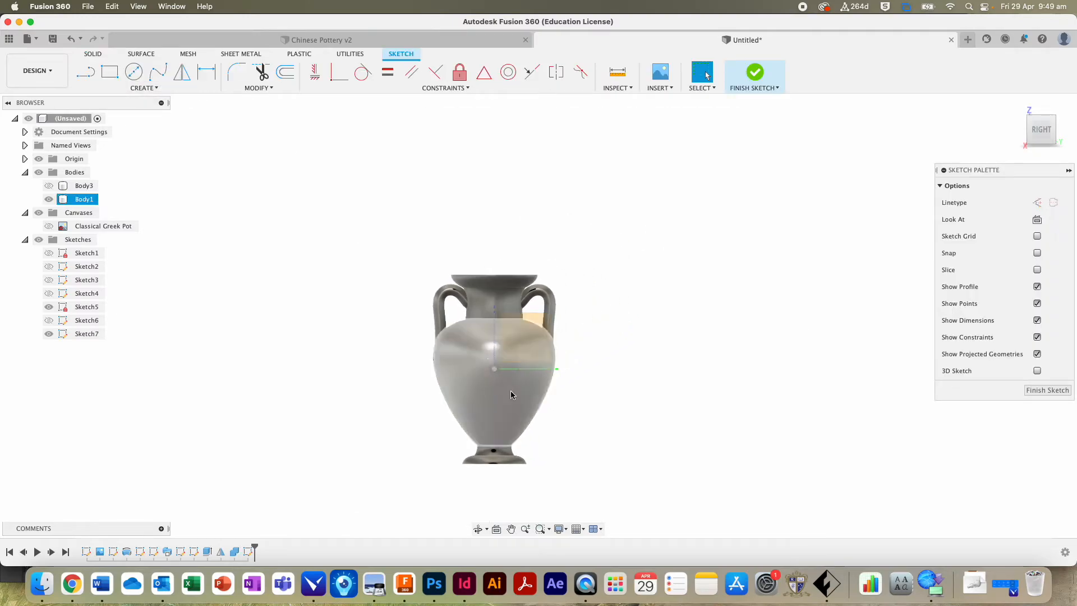
left_click(48, 265)
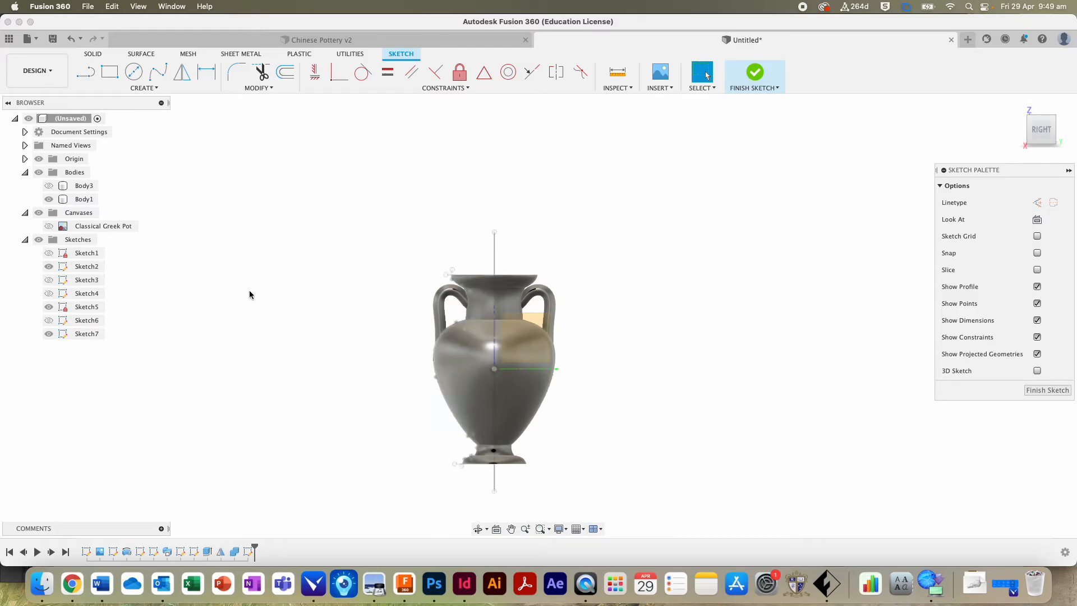
scroll(250, 290, "up", 3)
scroll(250, 289, "down", 3)
scroll(650, 364, "up", 3)
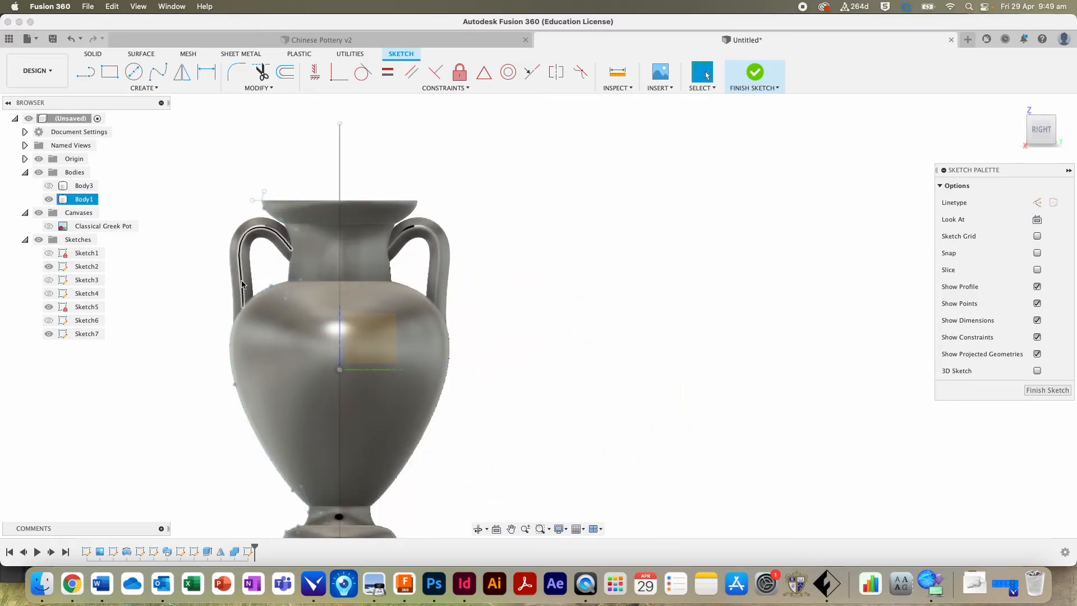
scroll(242, 285, "up", 1)
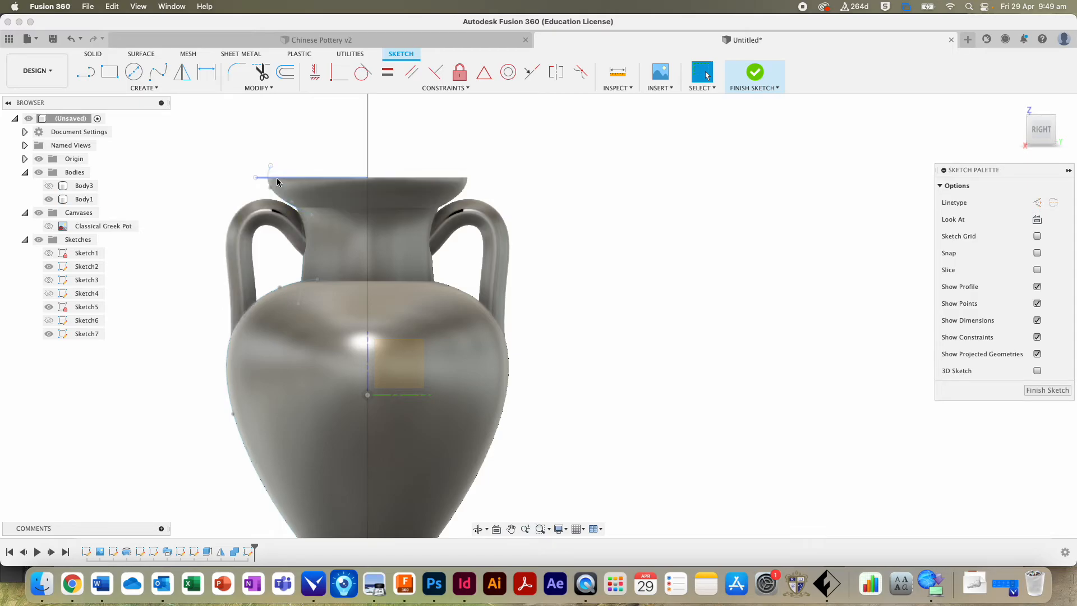
left_click(277, 177)
left_click(281, 199, "shift")
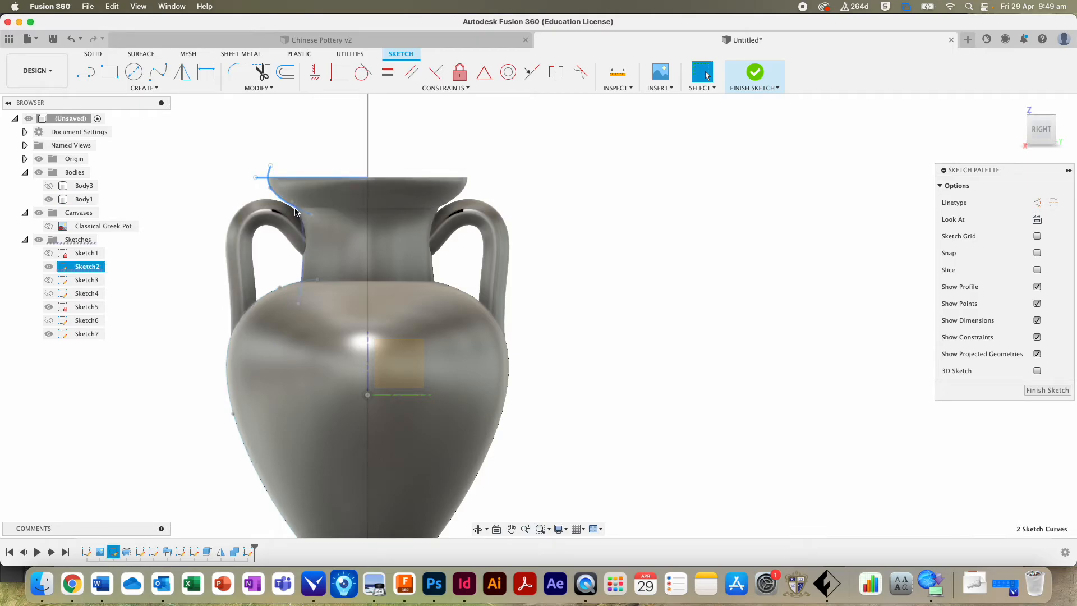
left_click(291, 284, "shift")
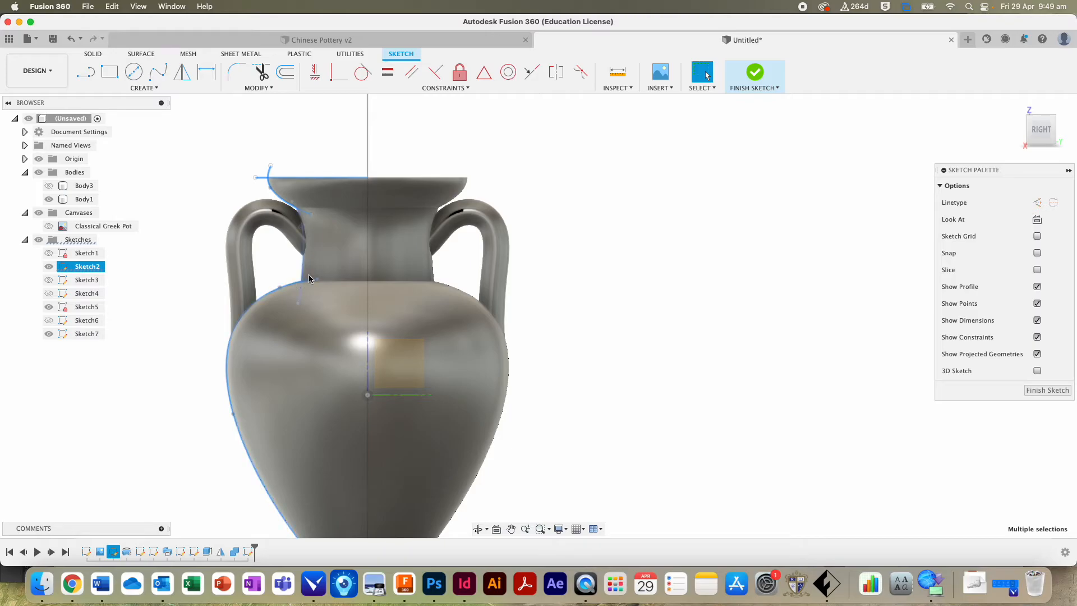
scroll(305, 286, "down", 2)
scroll(325, 505, "up", 5)
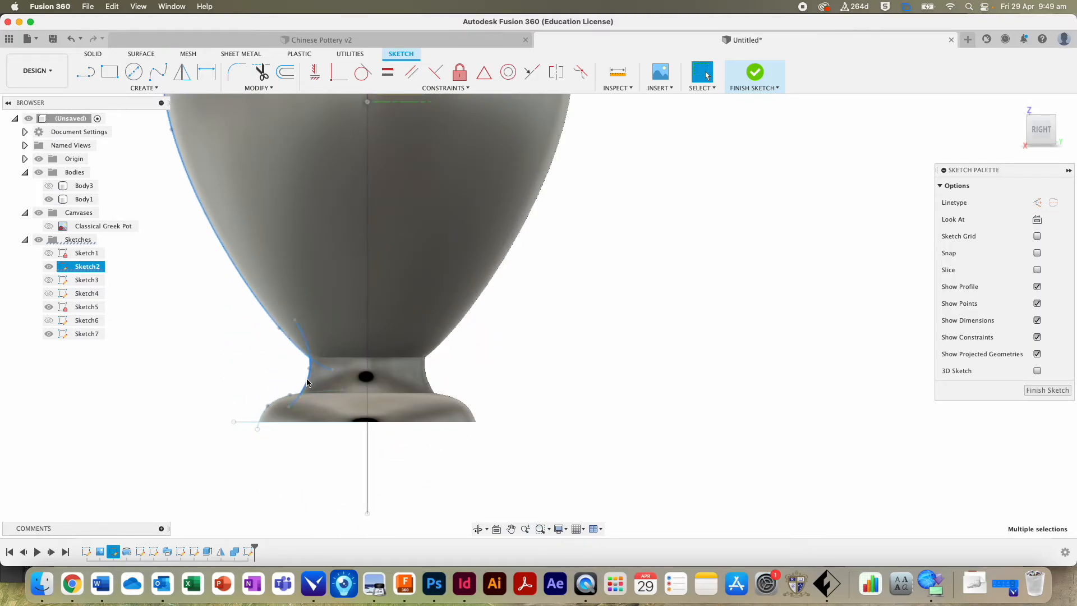
scroll(240, 205, "down", 2)
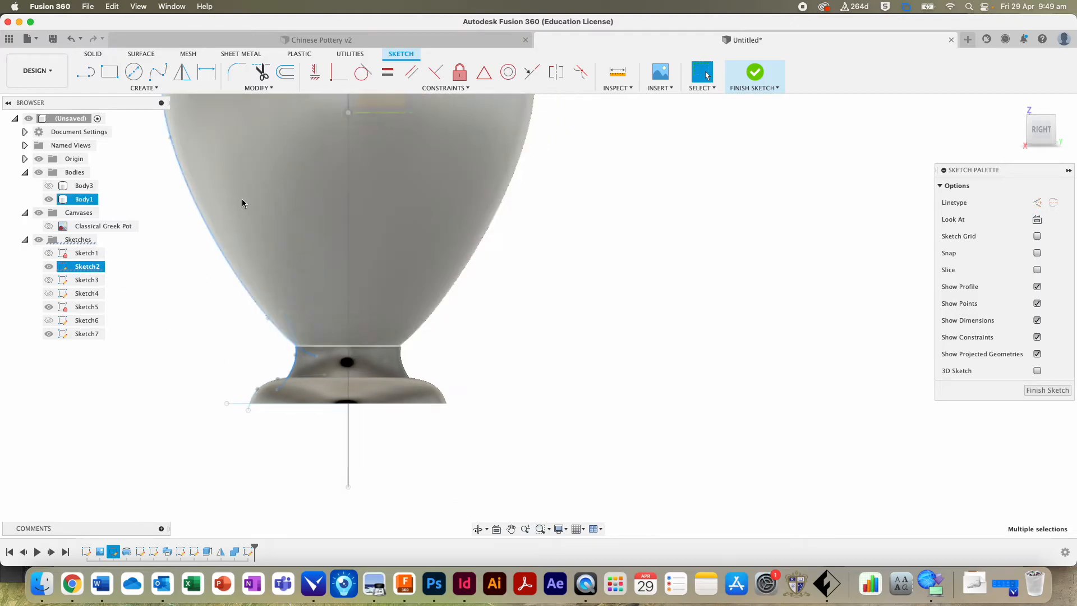
left_click(512, 528)
left_click_drag(475, 353, 552, 505)
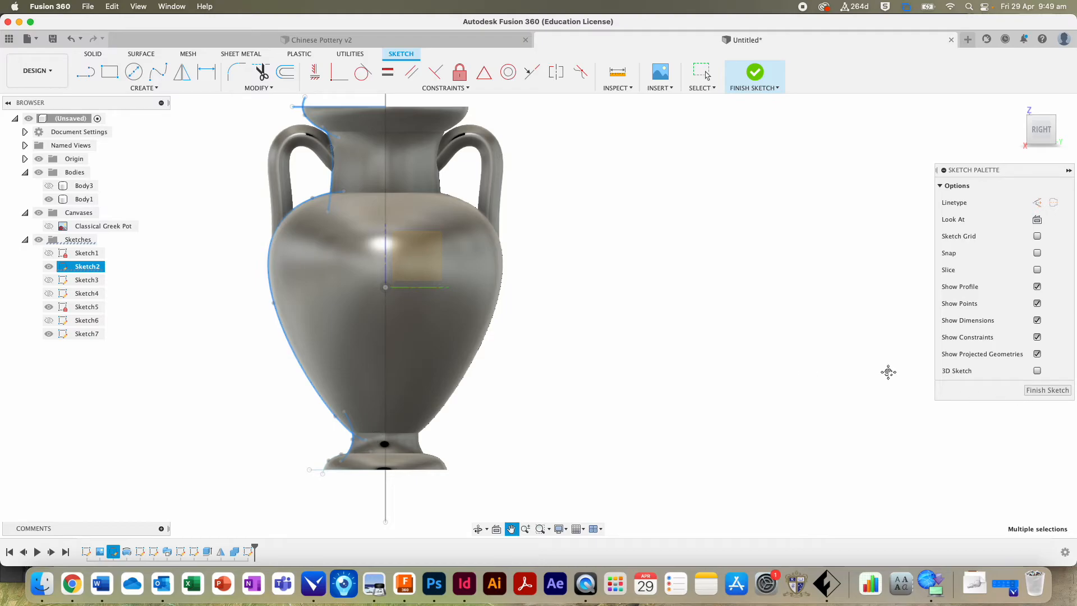
Hide Sketch2 and Sketch5, and clear the selection of profile curves
left_click(48, 267)
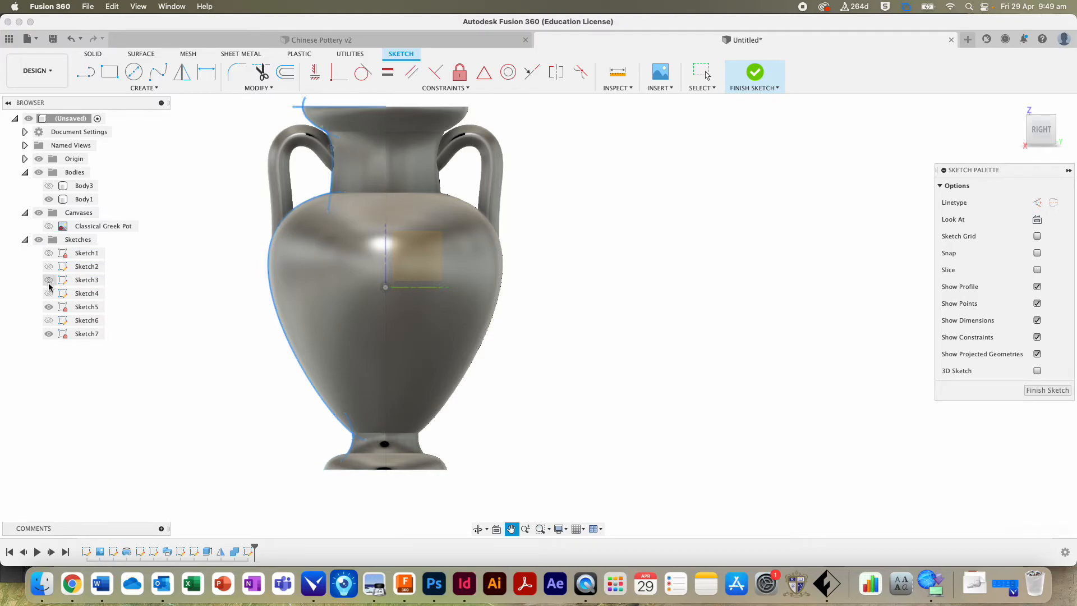
left_click(49, 306)
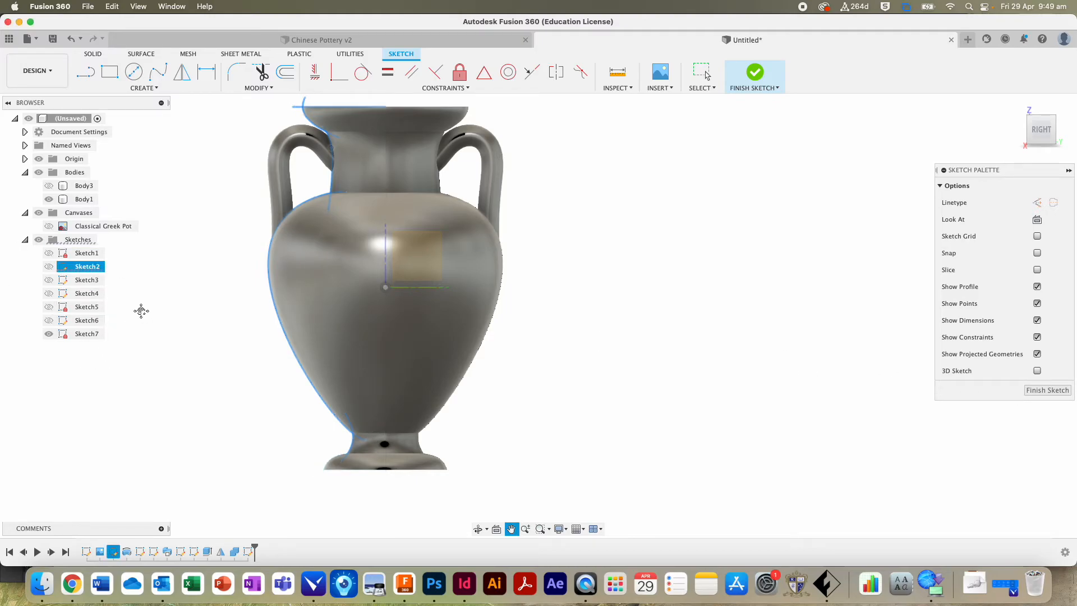
key("Escape")
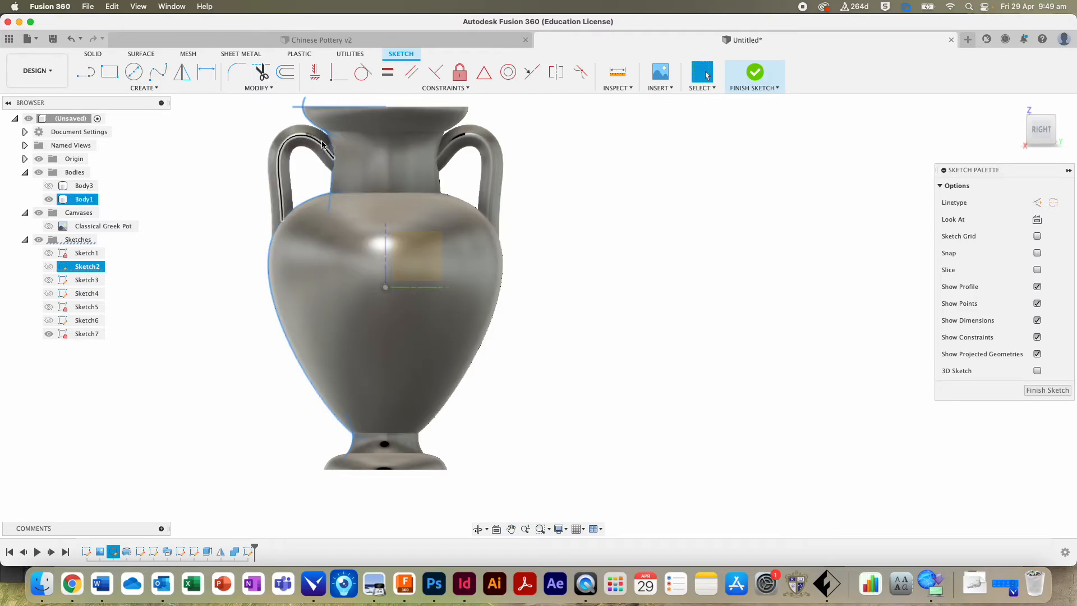
left_click(197, 134)
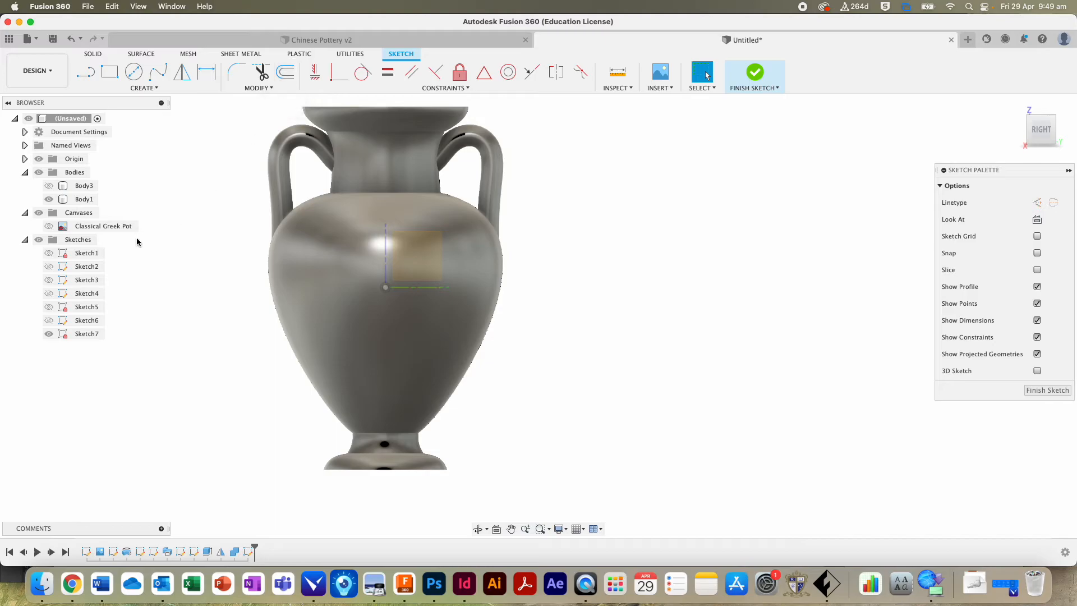
Show Sketch2, copy its lip, neck, belly and stem curves into the new sketch, and hide Sketch2 and the pot body
left_click(49, 266)
left_click(318, 130)
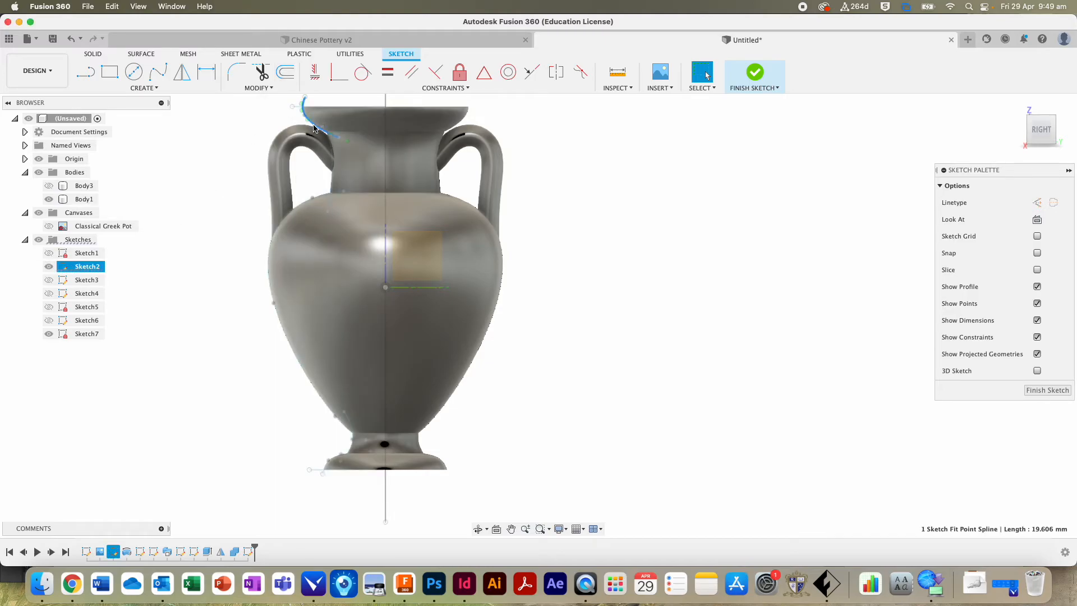
left_click(332, 147, "shift")
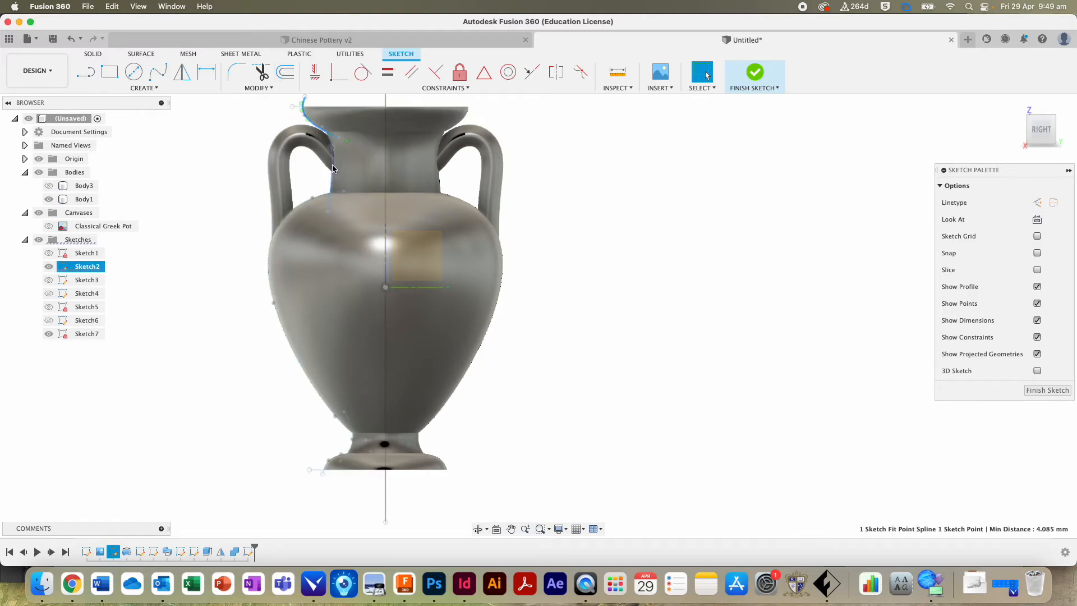
left_click(302, 204, "shift")
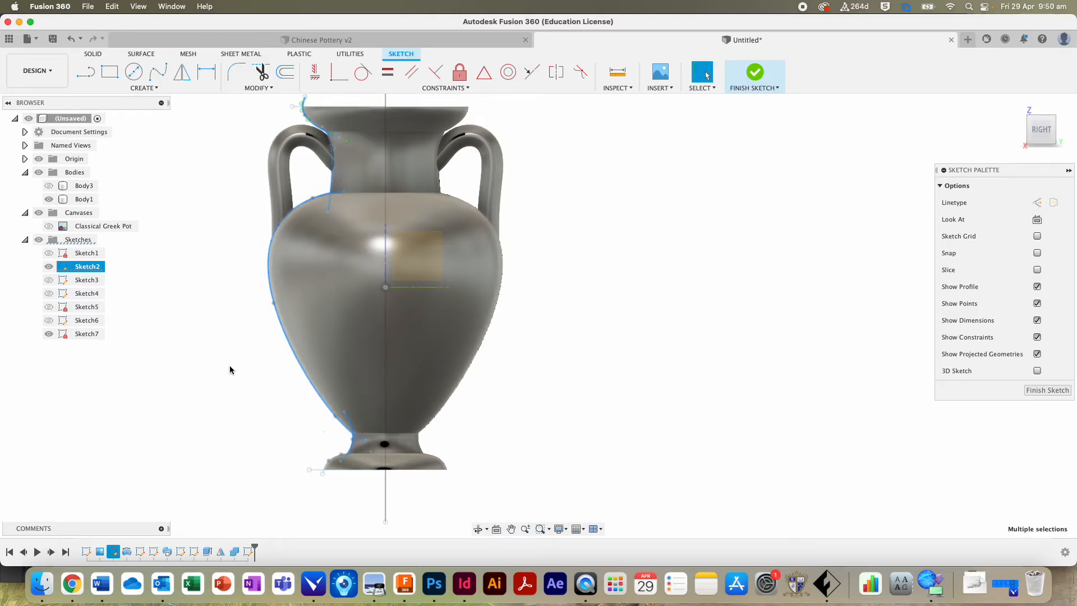
key("m")
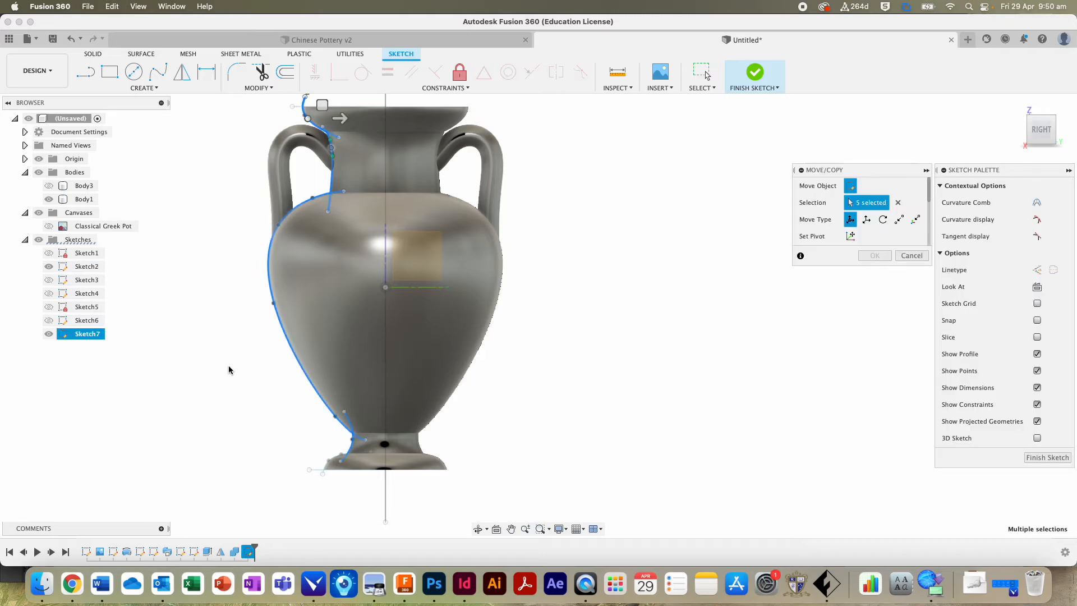
key("Escape")
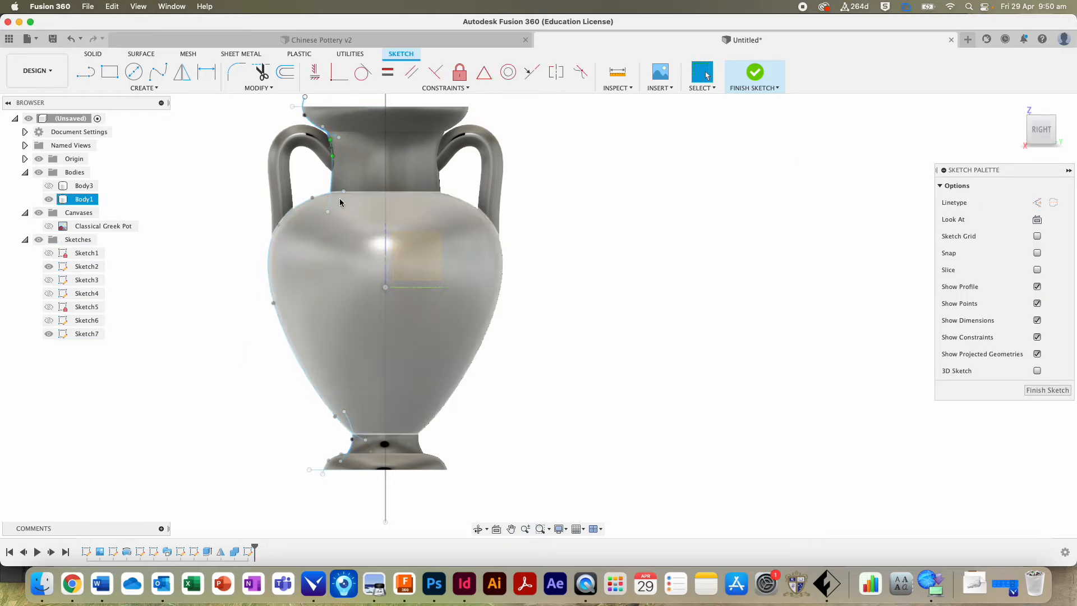
left_click(50, 267)
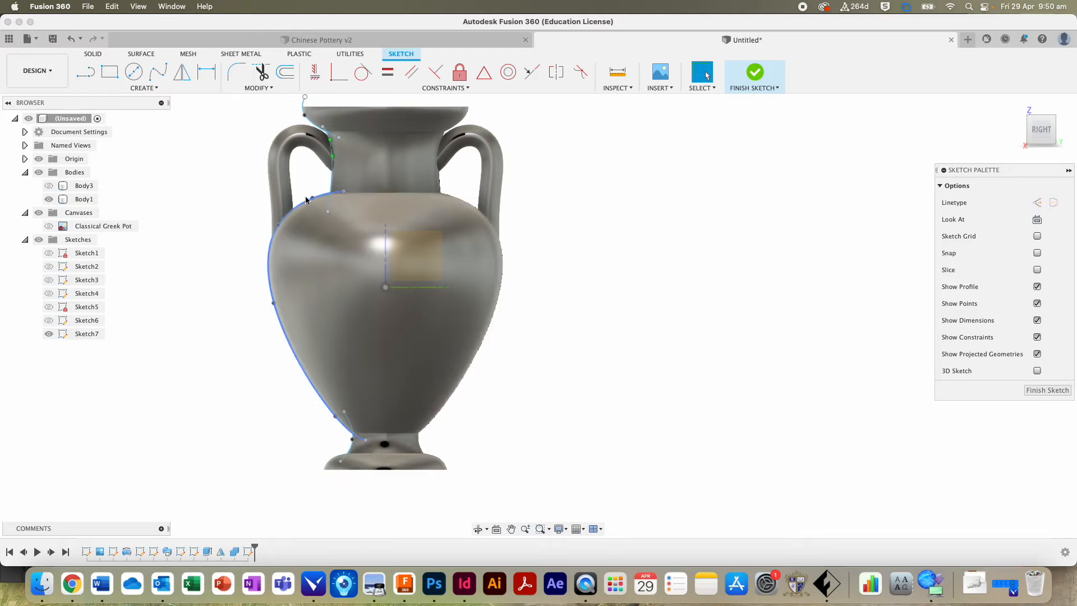
left_click(49, 199)
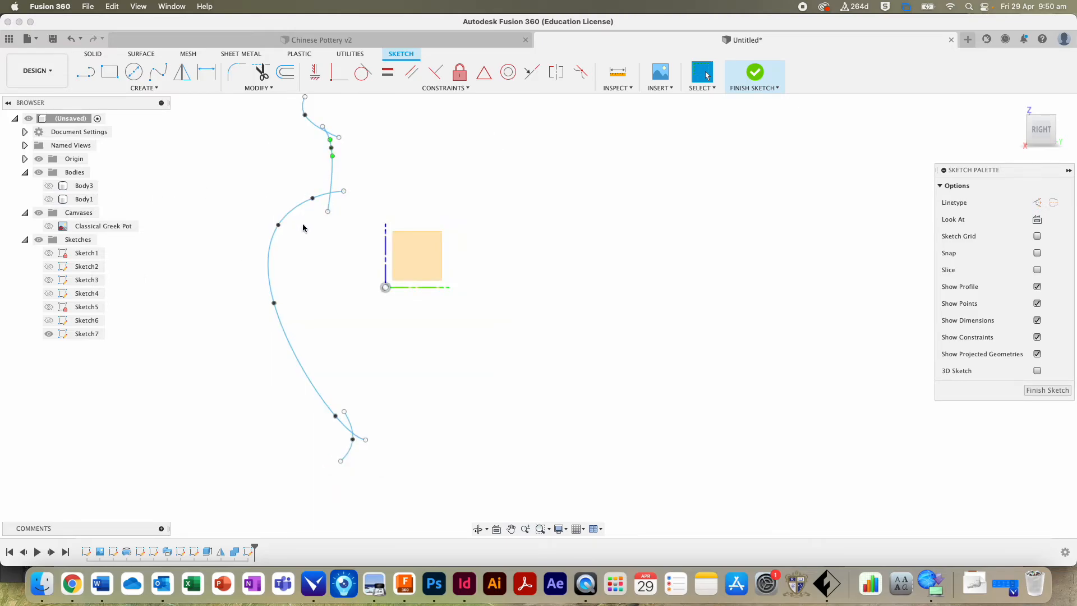
left_click(284, 71)
left_click(317, 124)
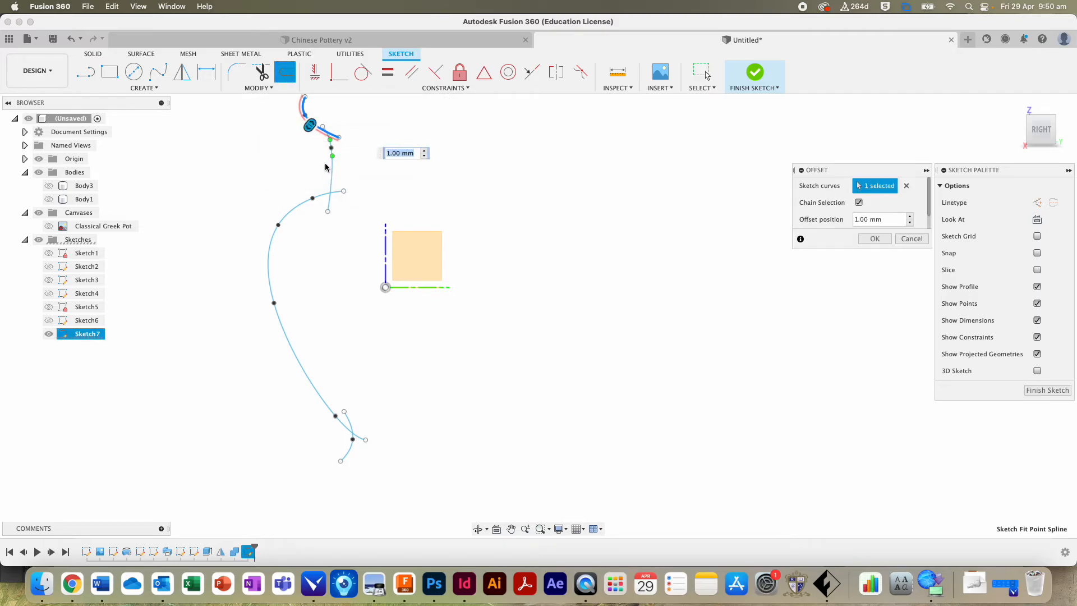
scroll(333, 180, "up", 2)
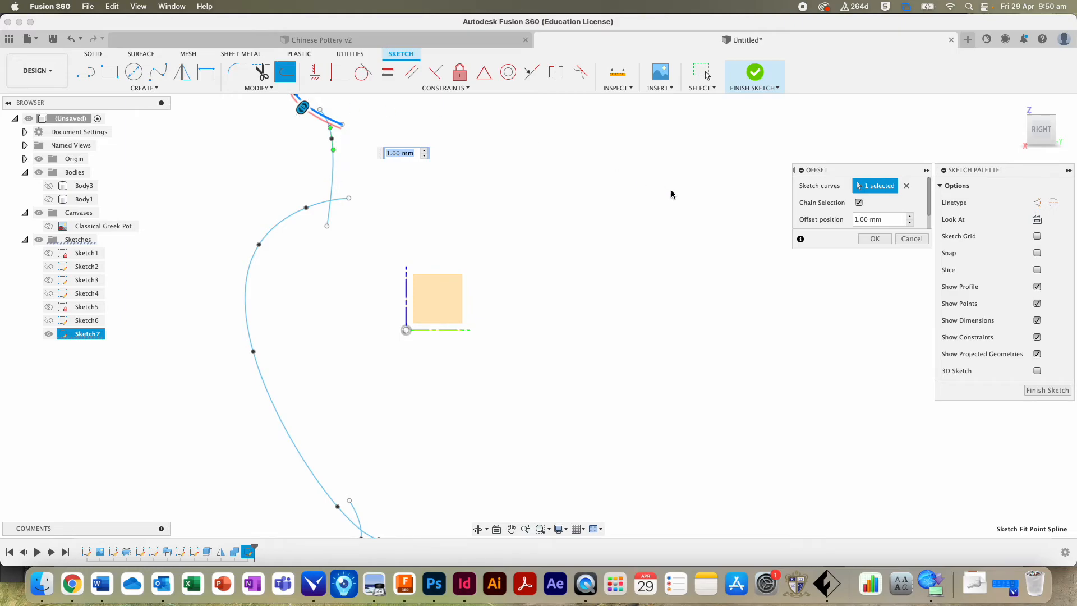
left_click(911, 239)
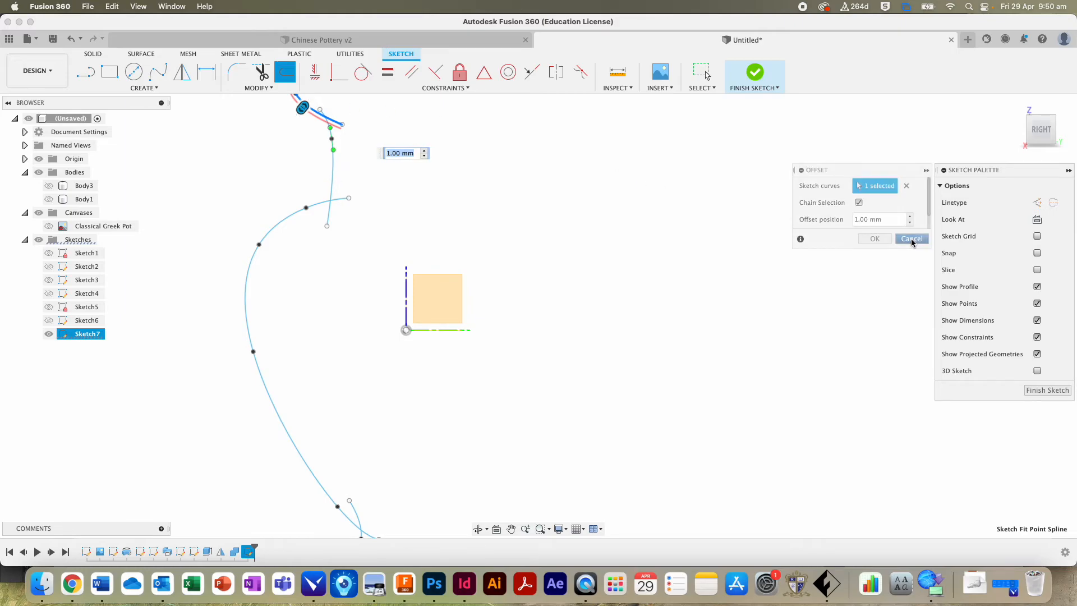
Trim the overhanging curve ends where the lip, neck, belly and stem splines cross, leaving one continuous profile
left_click(260, 72)
left_click(337, 123)
scroll(334, 167, "up", 1)
left_click(329, 217)
left_click(338, 219)
scroll(332, 116, "up", 3)
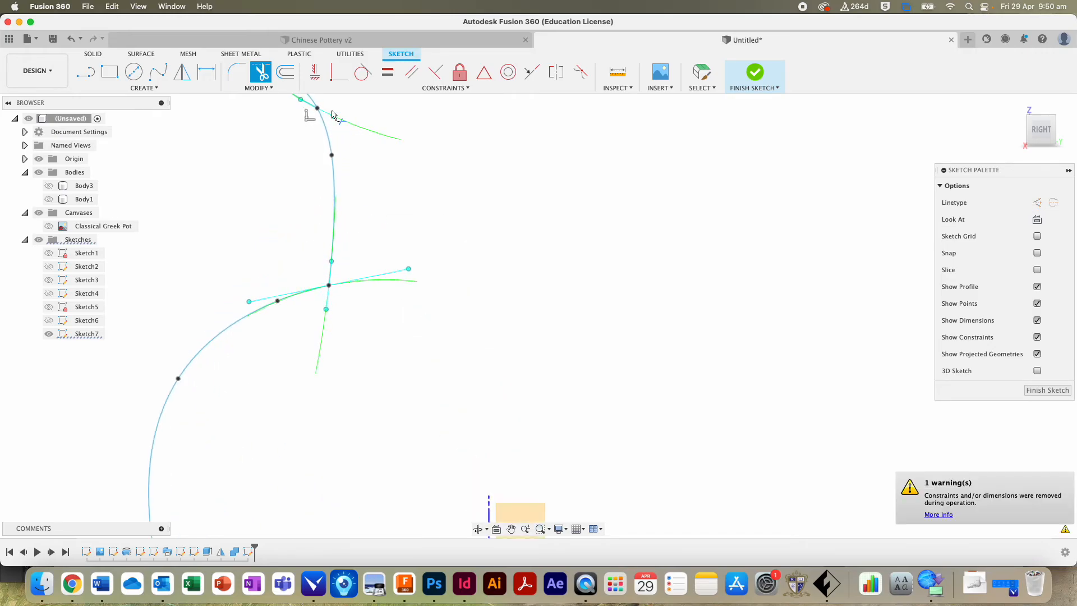
left_click(317, 105)
scroll(320, 110, "down", 3)
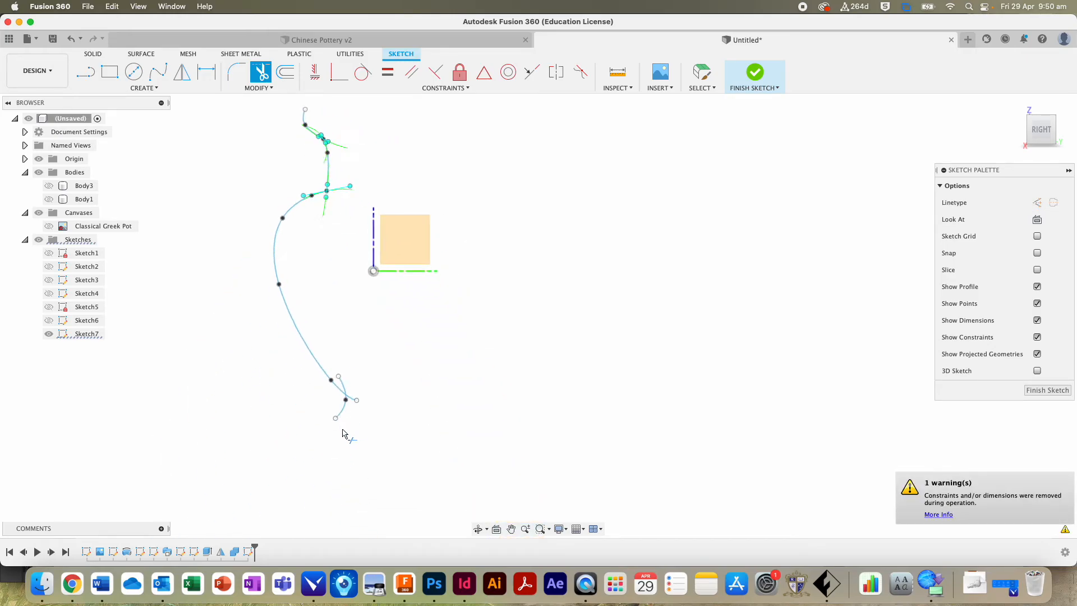
scroll(348, 392, "up", 2)
left_click(343, 367)
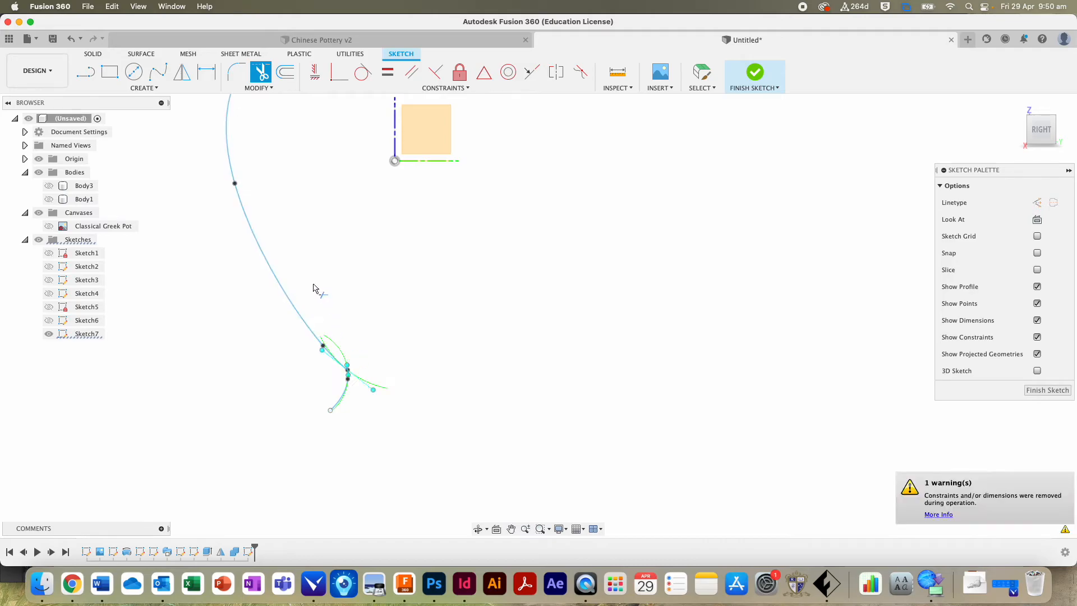
scroll(225, 163, "down", 1)
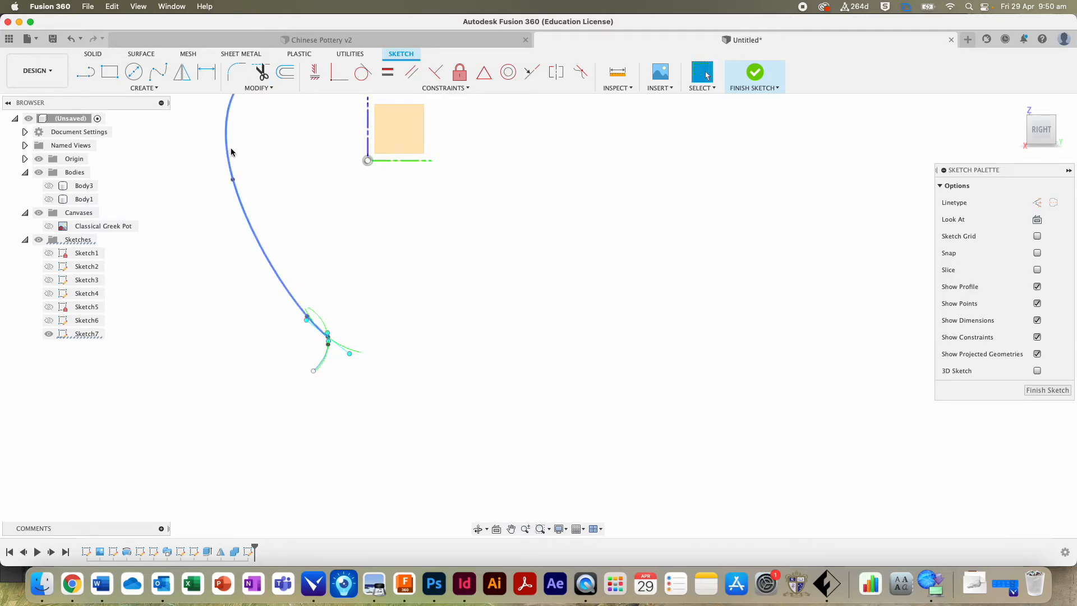
Offset the whole trimmed profile chain by -5 mm toward the pot's central axis
left_click(286, 73)
left_click(259, 244)
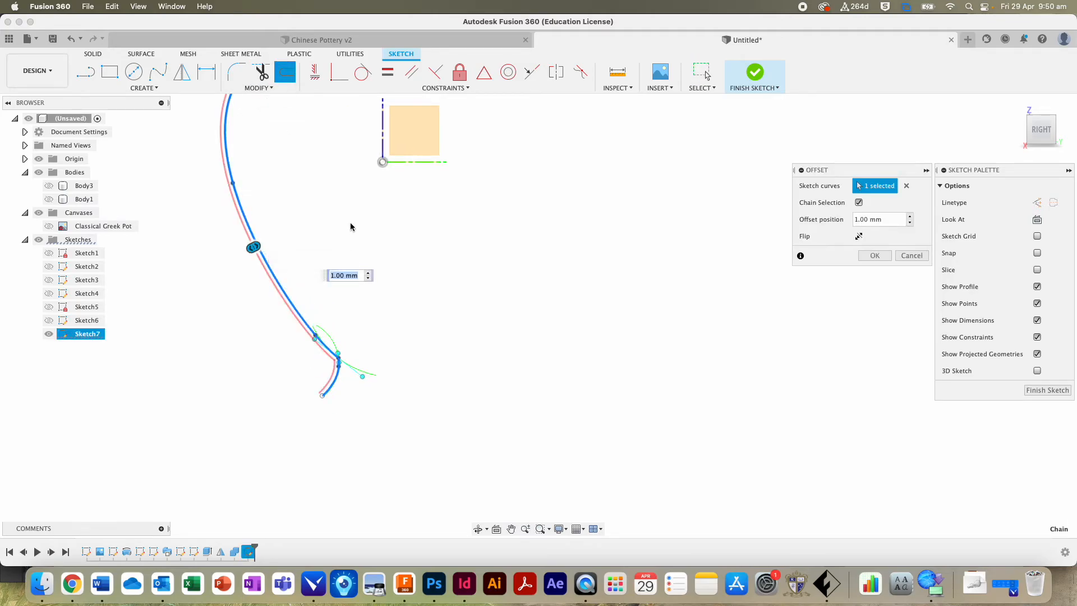
scroll(350, 223, "down", 3)
scroll(337, 115, "down", 2)
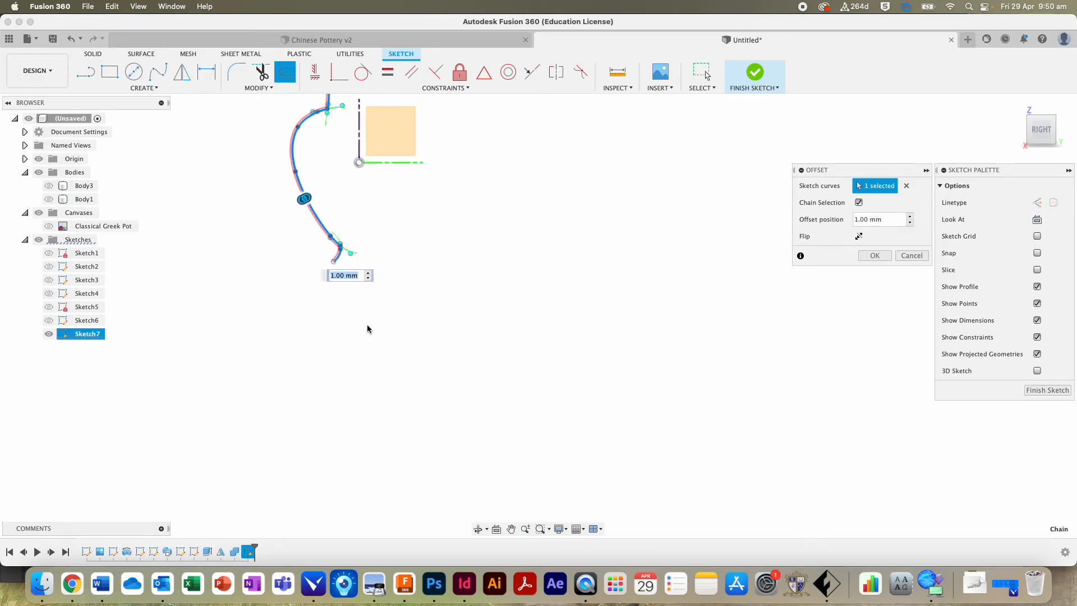
left_click(511, 529)
left_click_drag(490, 219, 461, 406)
scroll(308, 258, "up", 4)
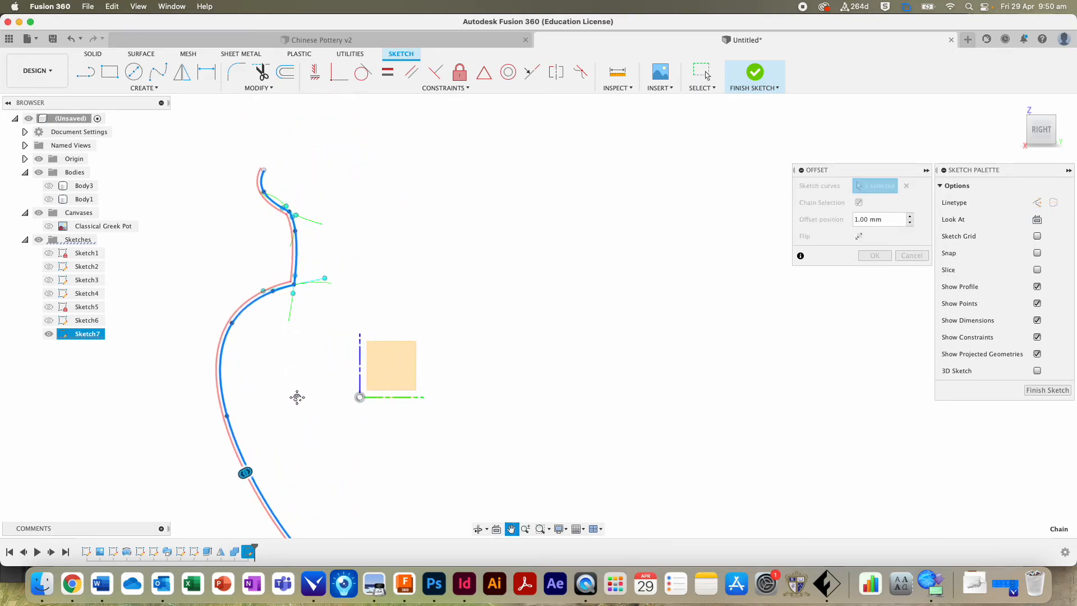
scroll(296, 398, "up", 1)
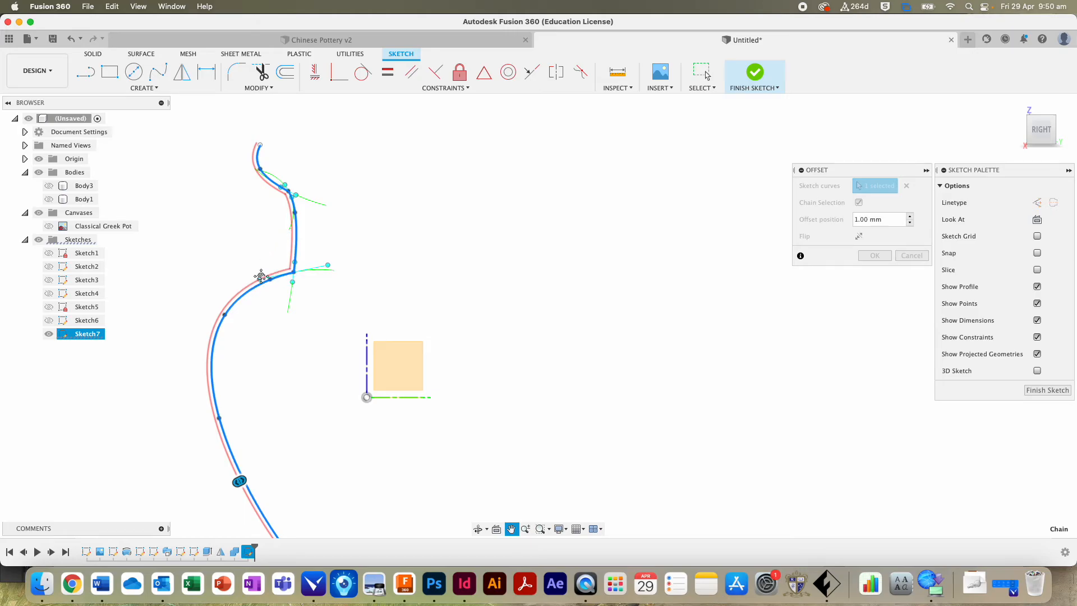
scroll(255, 277, "down", 2)
scroll(356, 288, "down", 1)
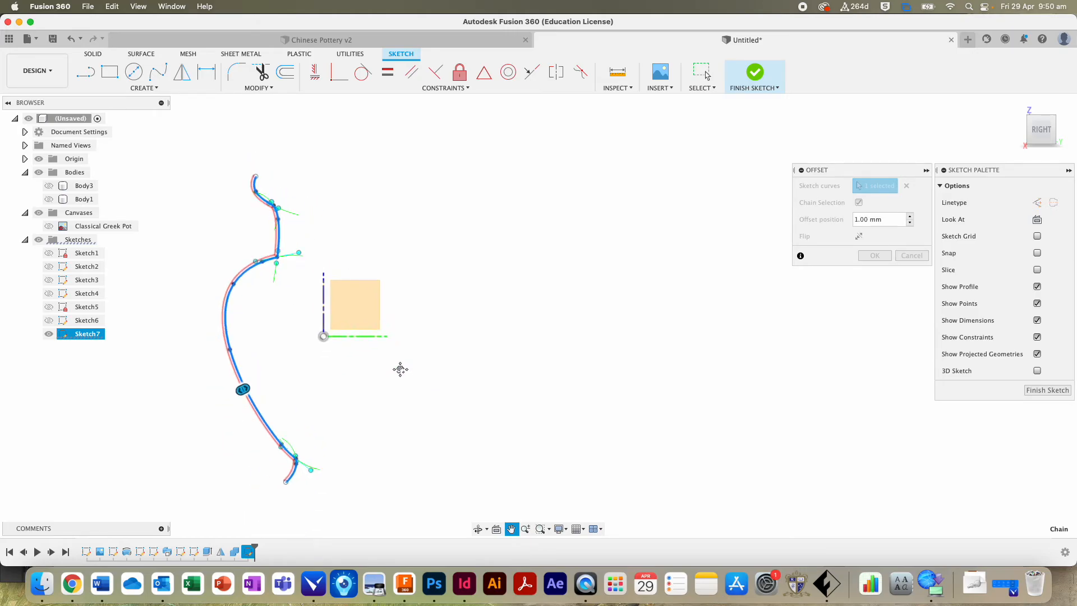
key("Escape")
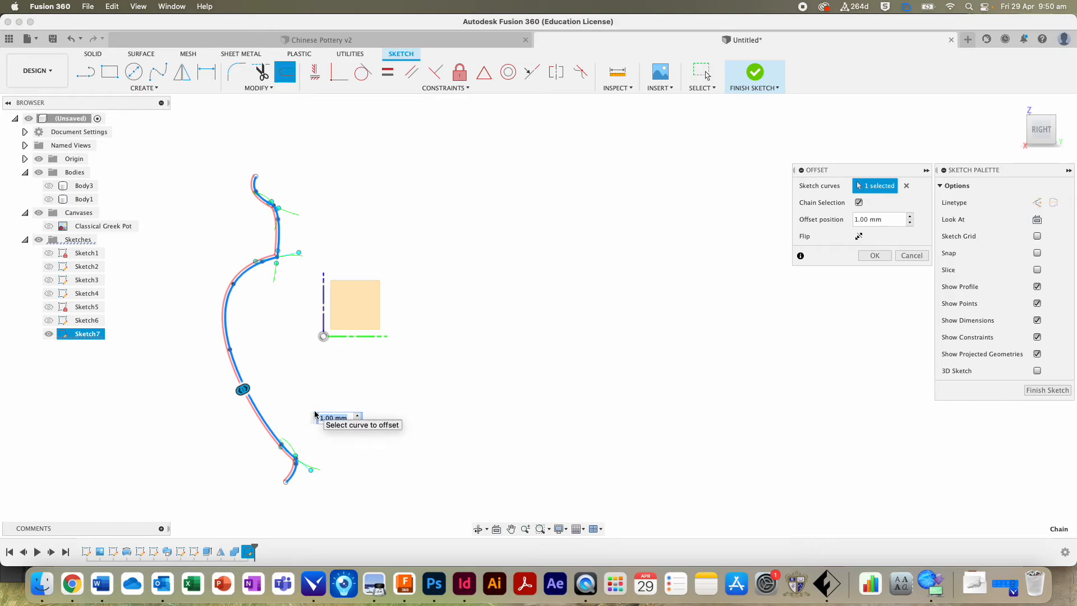
type("-5")
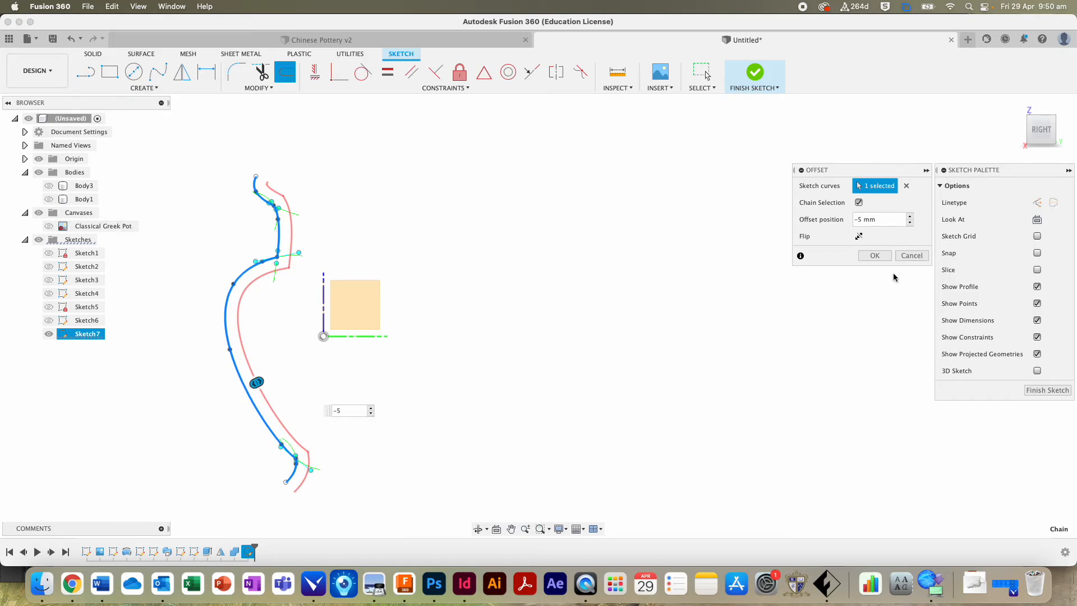
left_click(875, 256)
Draw a vertical line up from the offset curve's upper end and a horizontal line from its lower end past the central axis
left_click(86, 71)
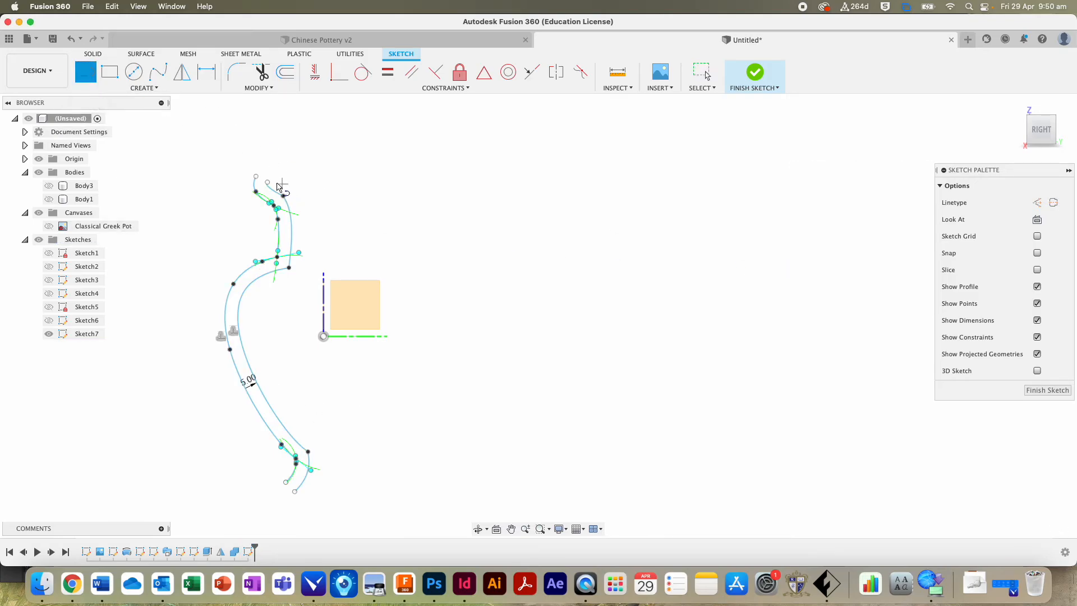
left_click(267, 183)
left_click(267, 106)
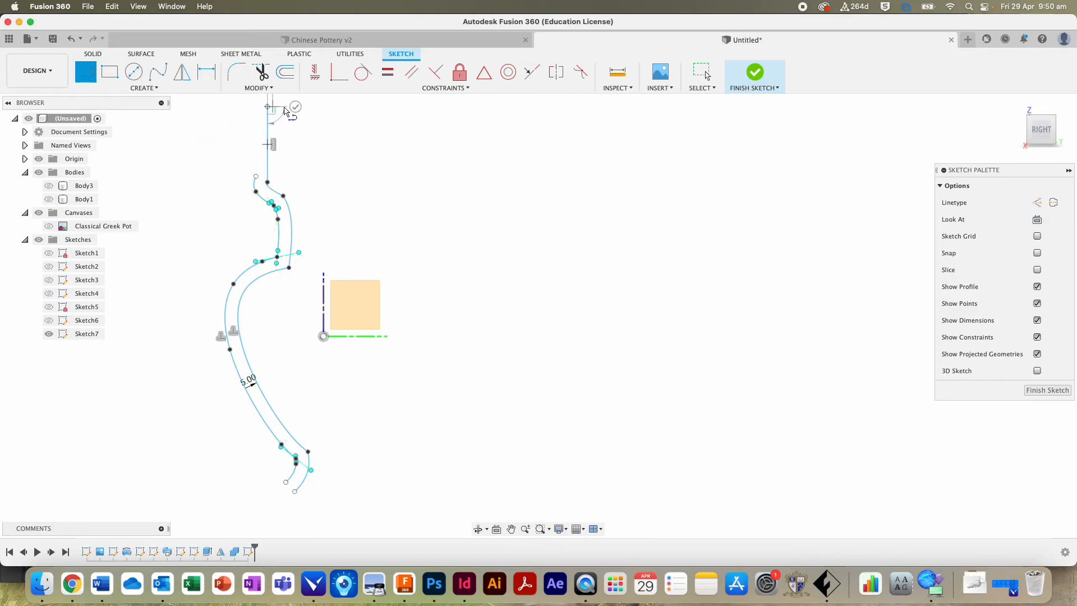
key("Escape")
left_click(295, 492)
left_click(392, 492)
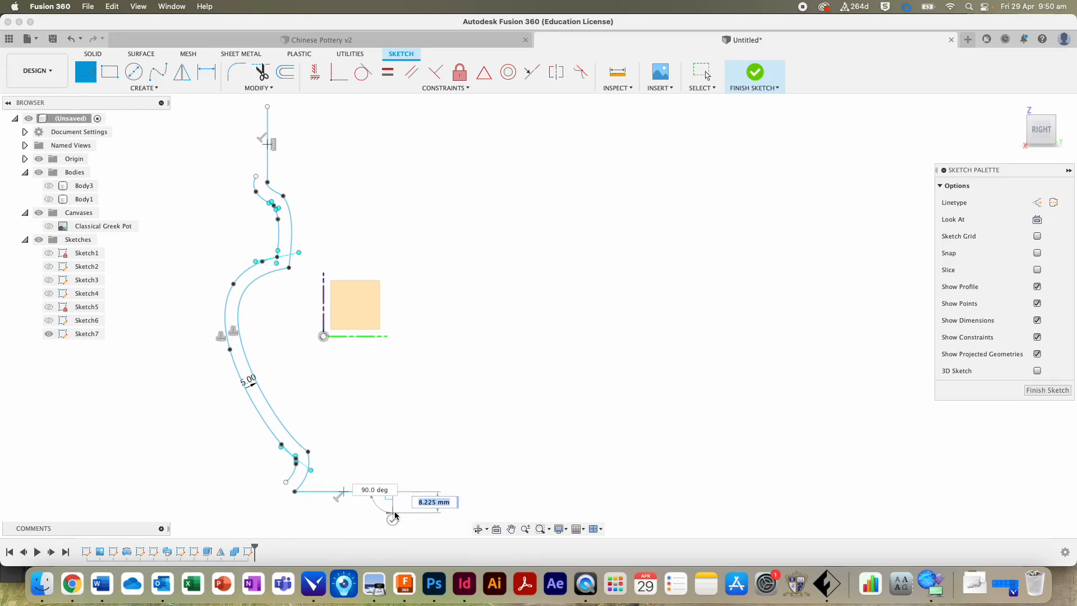
Draw a horizontal line above the pot's mouth from the vertical line across past the central axis
key("Escape")
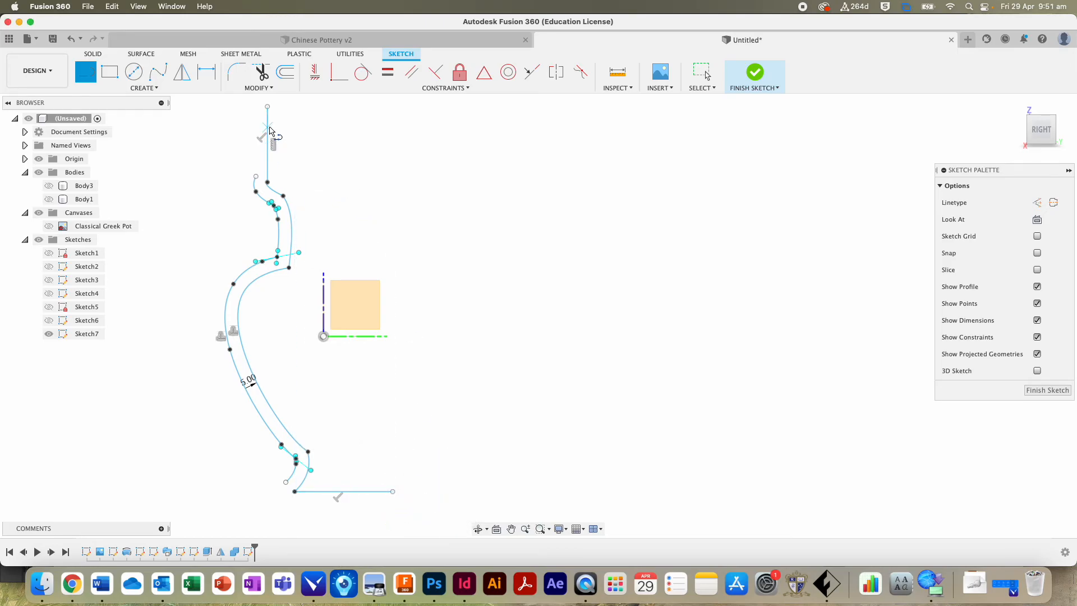
left_click(268, 125)
left_click(408, 125)
key("Escape")
Draw vertical lines from the origin up and down the central axis, crossing both horizontal lines, and finish the sketch
left_click(323, 337)
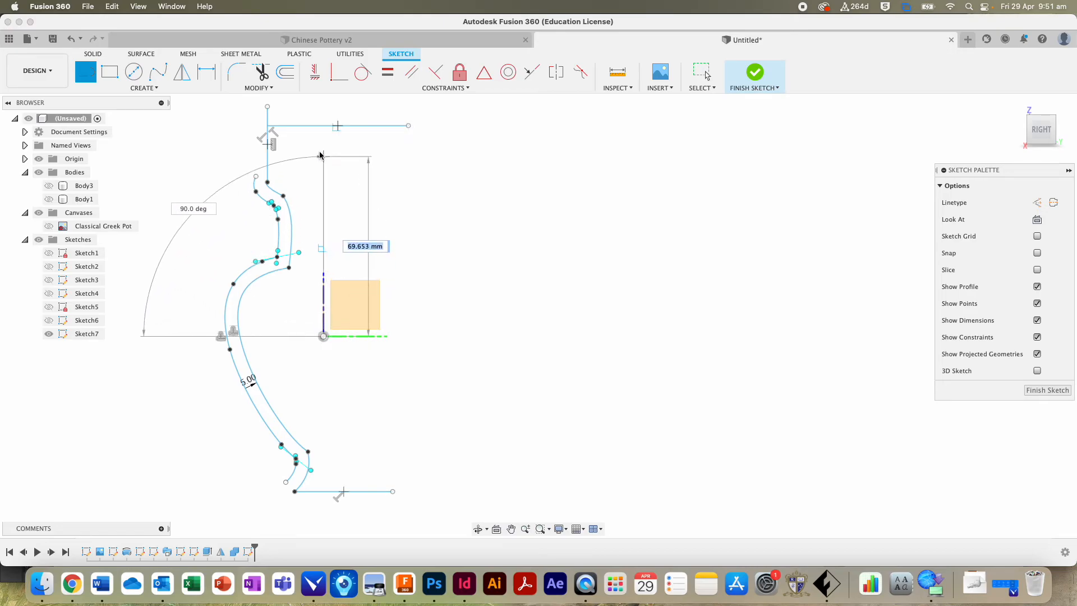
left_click(324, 116)
key("Escape")
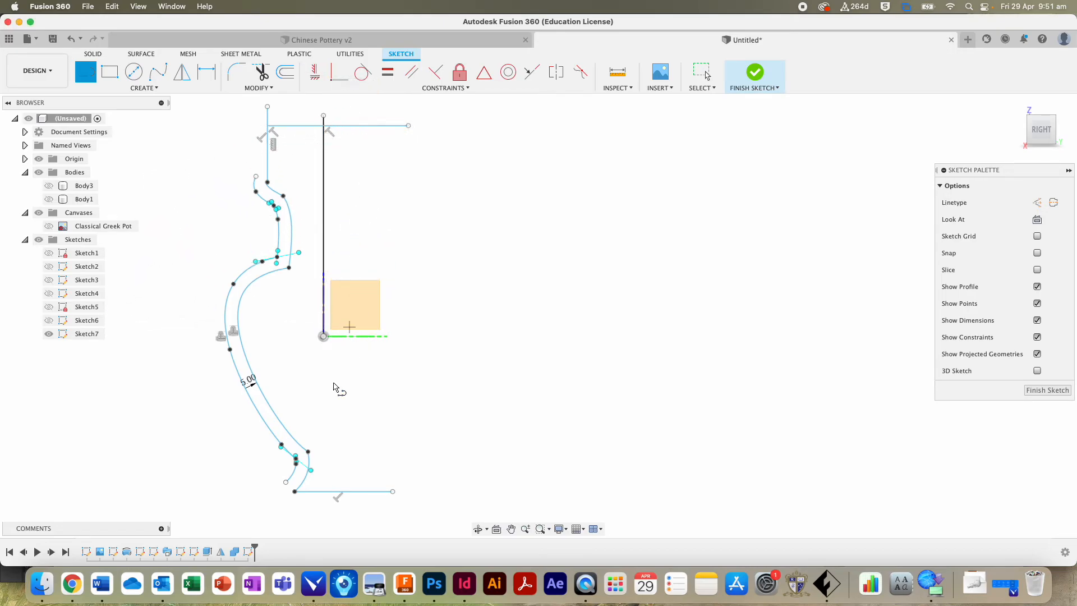
left_click(324, 337)
left_click(324, 513)
key("Escape")
left_click(1046, 393)
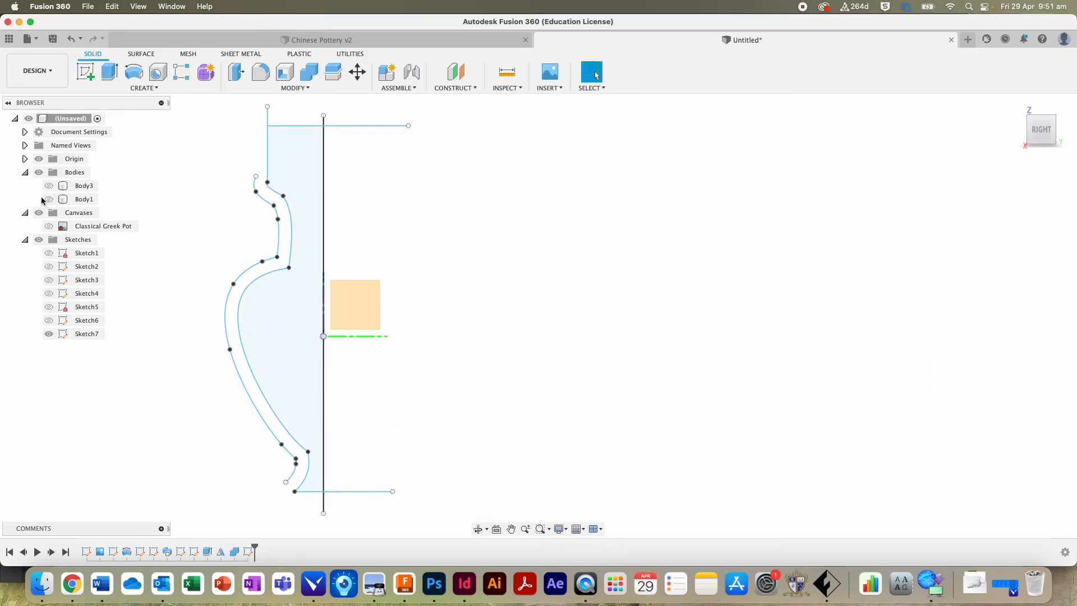
Show Body1 and revolve the closed inner profile 360 degrees about the central vertical line as a cut
left_click(48, 199)
middle_click_drag(539, 313, 415, 151, "shift")
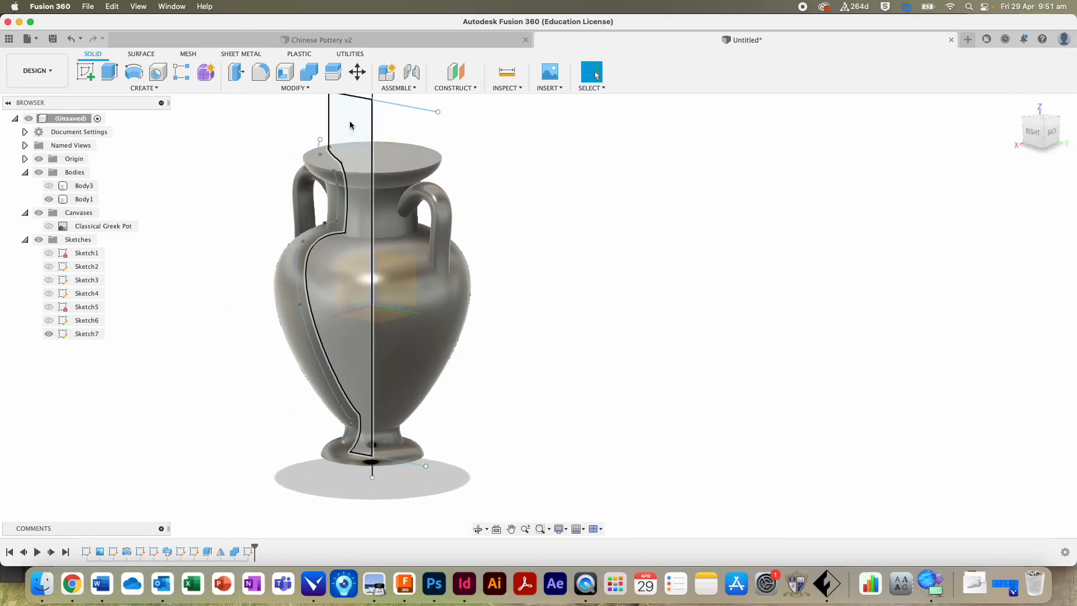
left_click(1038, 134)
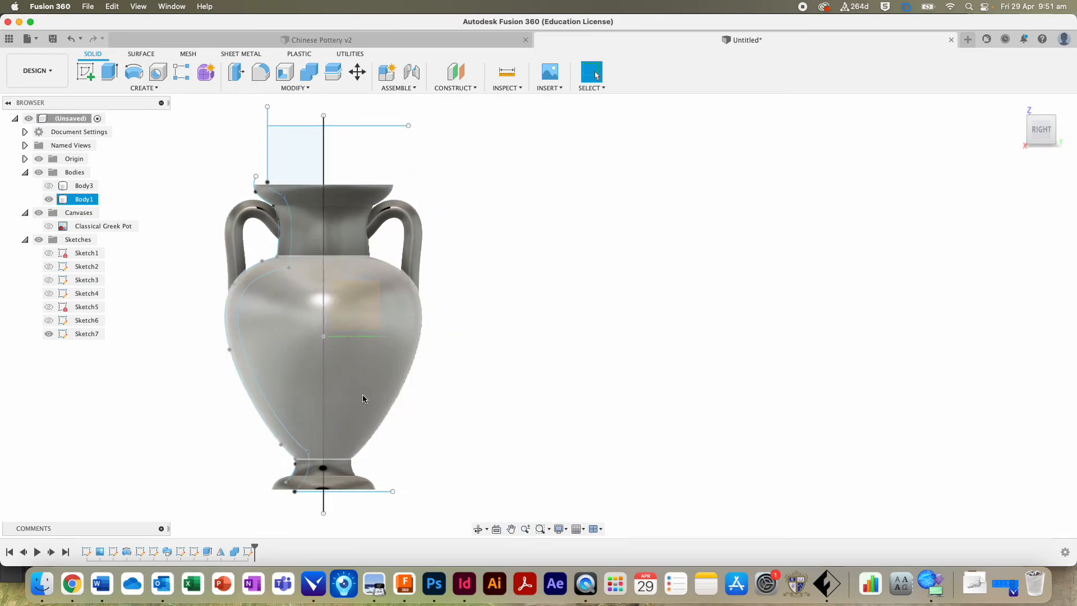
left_click_drag(1039, 129, 1016, 131)
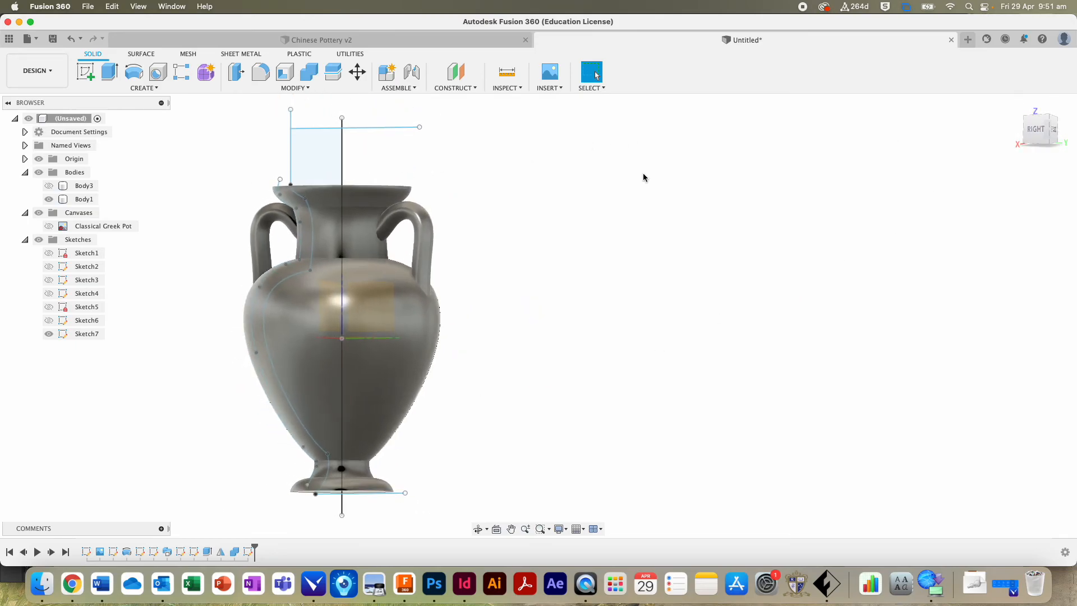
left_click(320, 164)
left_click(133, 71)
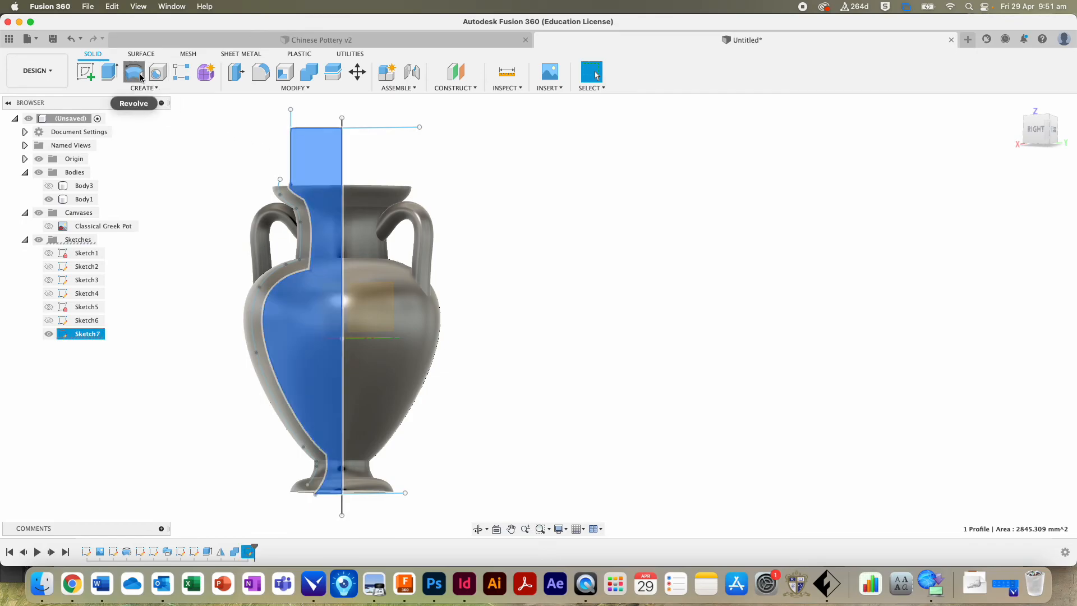
left_click(343, 162)
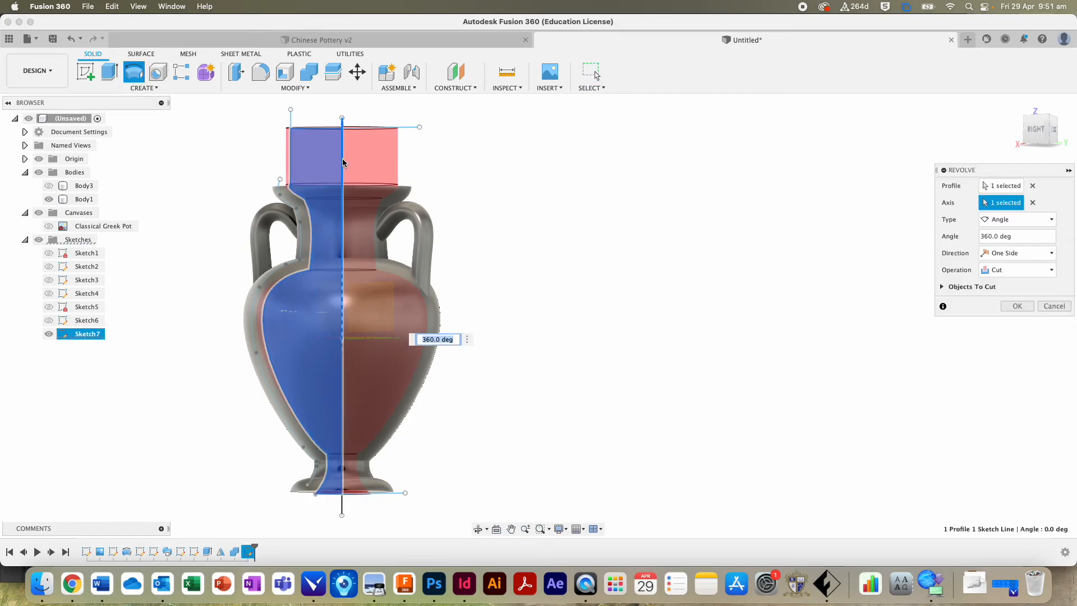
left_click(1020, 309)
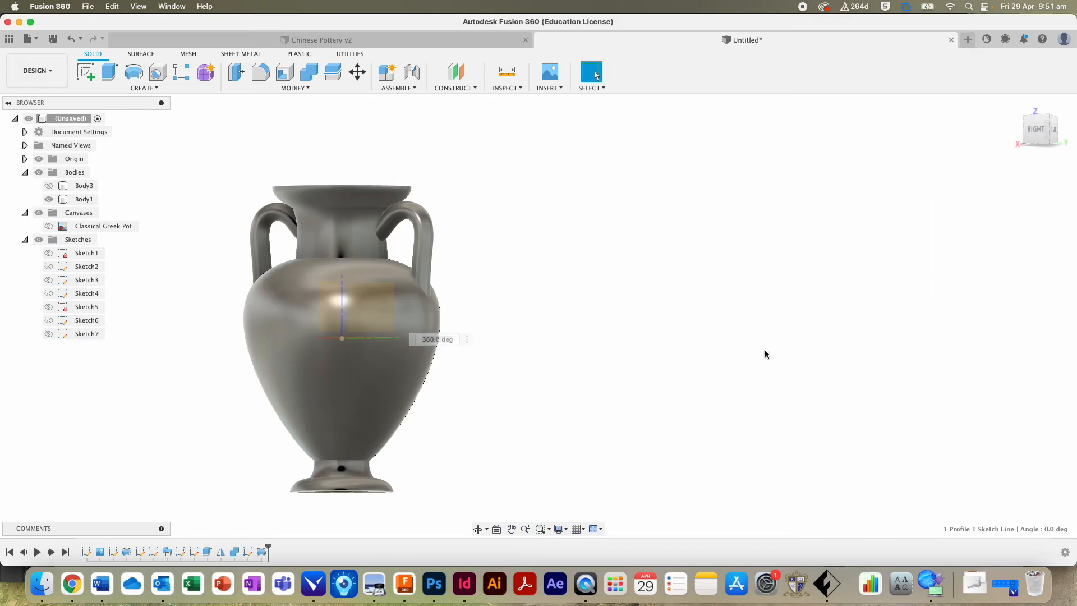
Examine the pot from the side and from below, checking where the cut reaches the underside of the base
mouse_move(1032, 133)
left_mouse_down()
mouse_move(1030, 185)
mouse_move(1026, 142)
mouse_move(1010, 134)
mouse_move(882, 149)
left_mouse_up()
left_click(360, 318)
left_click_drag(1035, 135, 1029, 89)
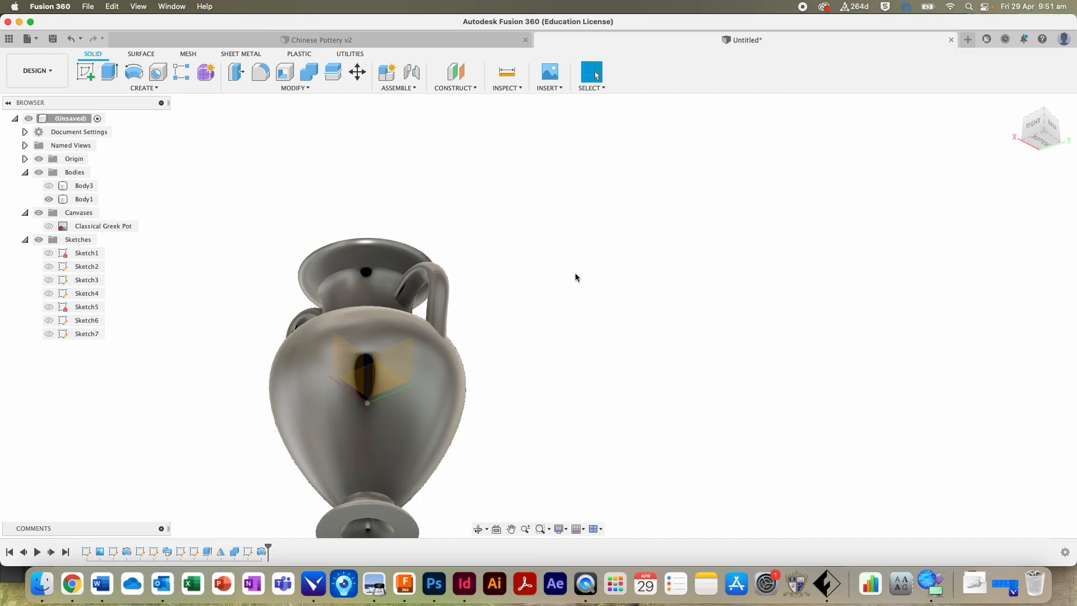
scroll(561, 303, "down", 3)
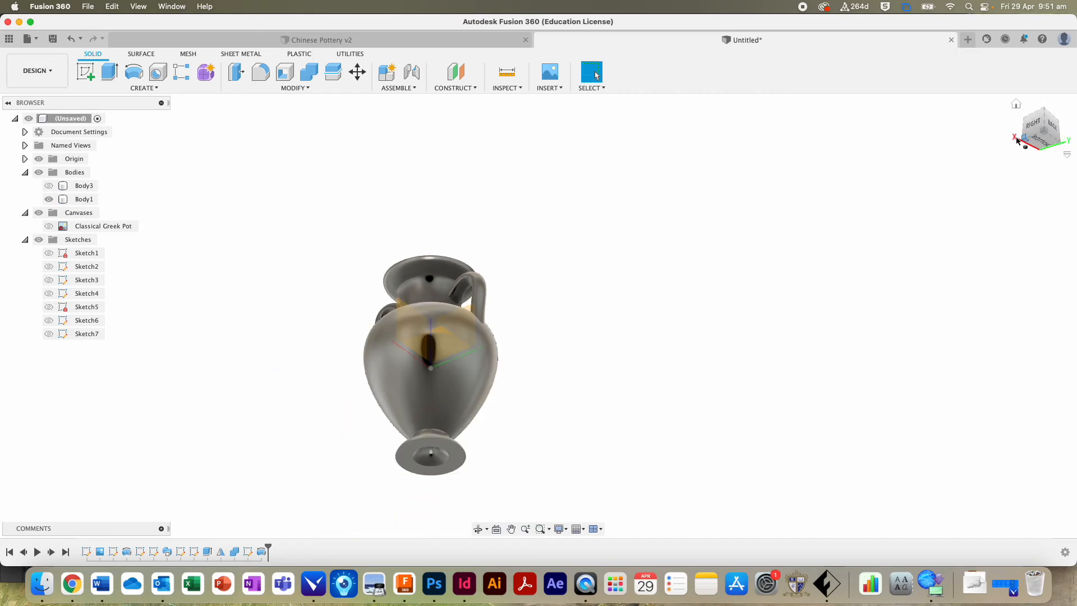
left_click(1031, 126)
scroll(415, 415, "up", 3)
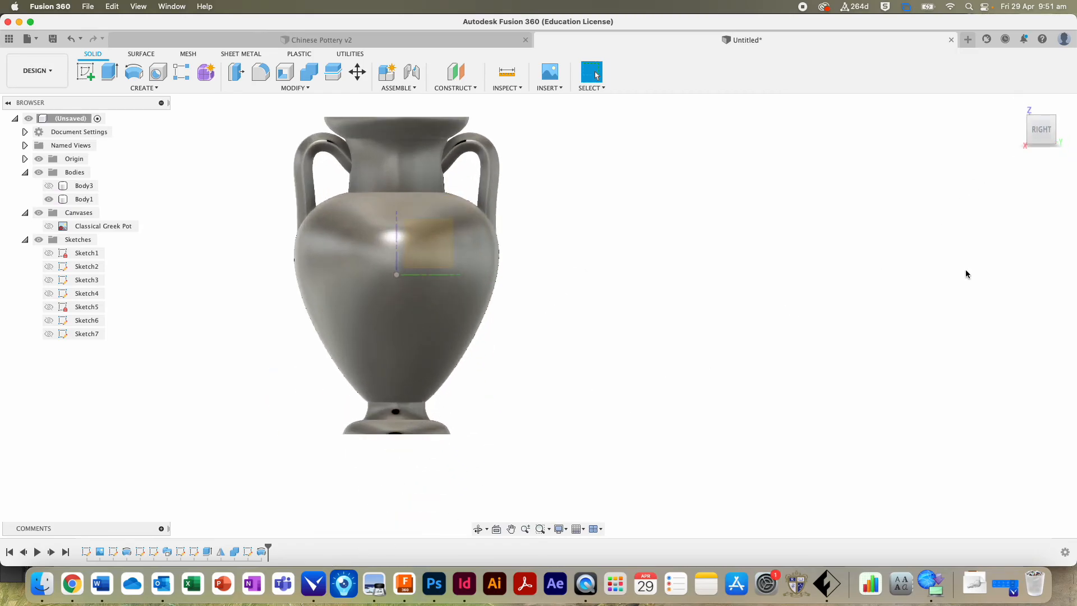
left_click_drag(1032, 132, 1020, 104)
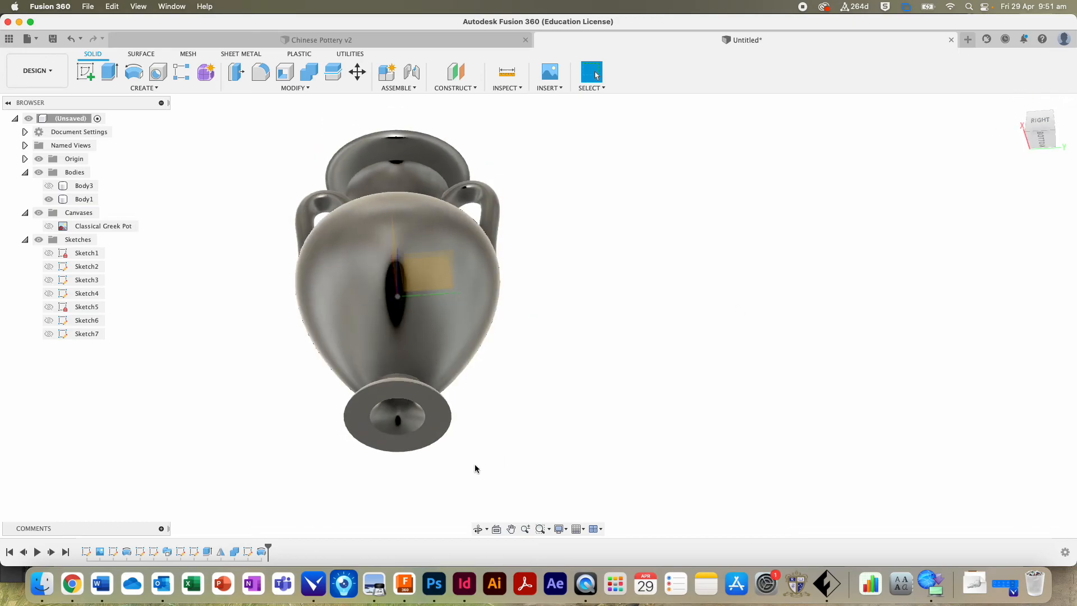
Show Sketch7, reopen it for editing, and draw a horizontal line across the stem from the inner curve to the central axis
left_click(49, 334)
right_click(86, 335)
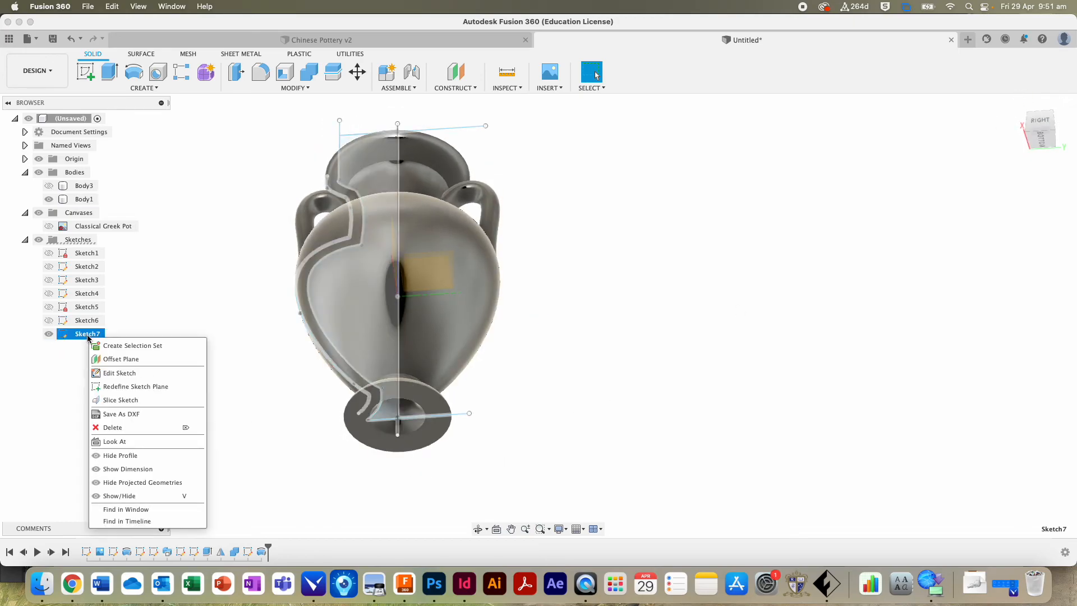
left_click(136, 375)
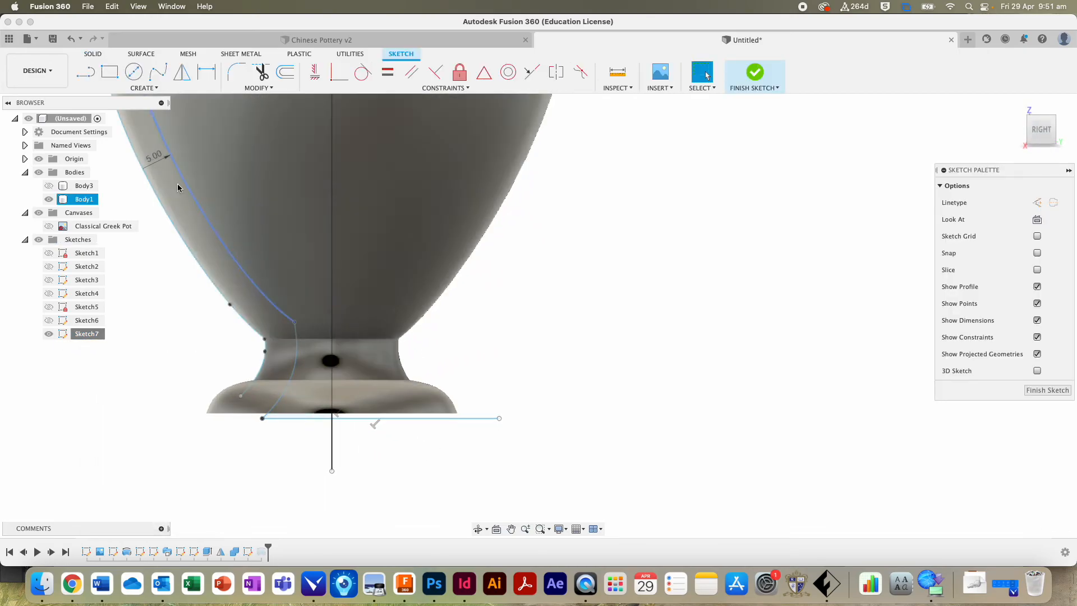
left_click(85, 72)
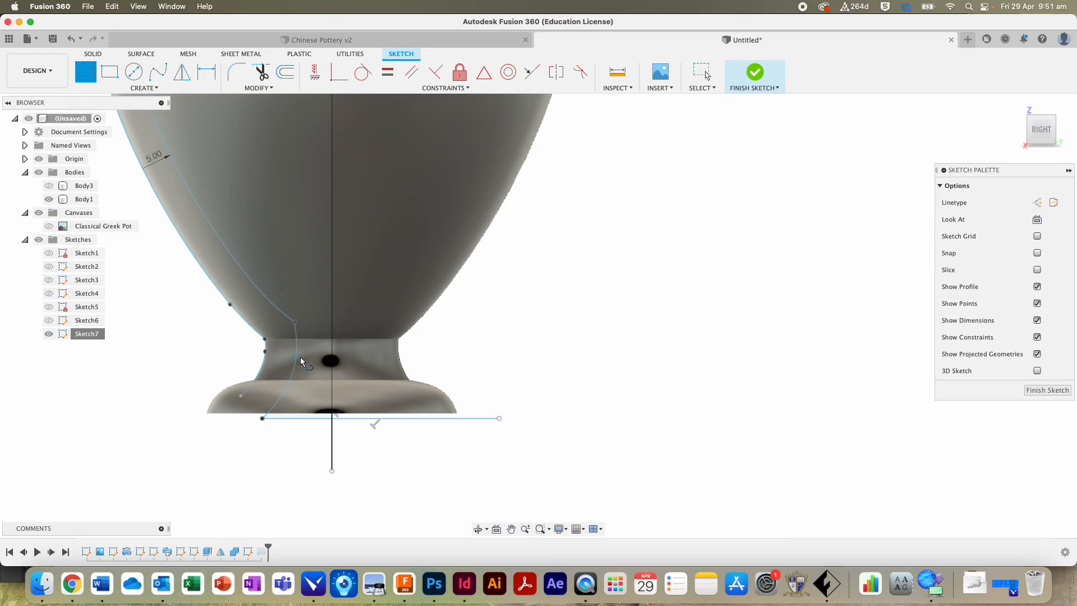
left_click(298, 352)
Trim the inner stem curve below the new floor line and the base line up to the central axis, and finish the sketch
left_click(261, 71)
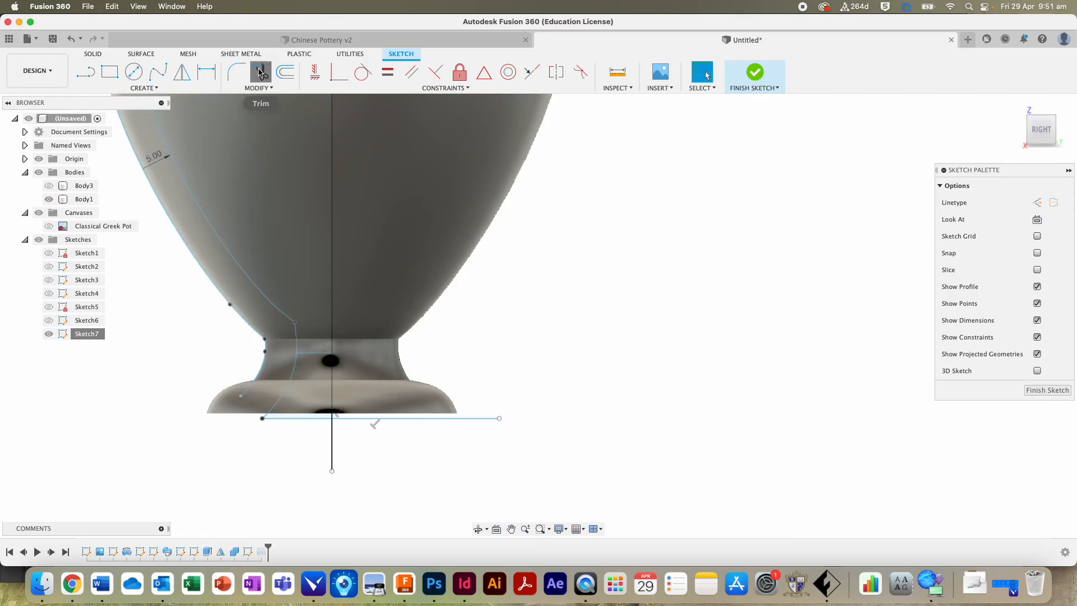
left_click(286, 421)
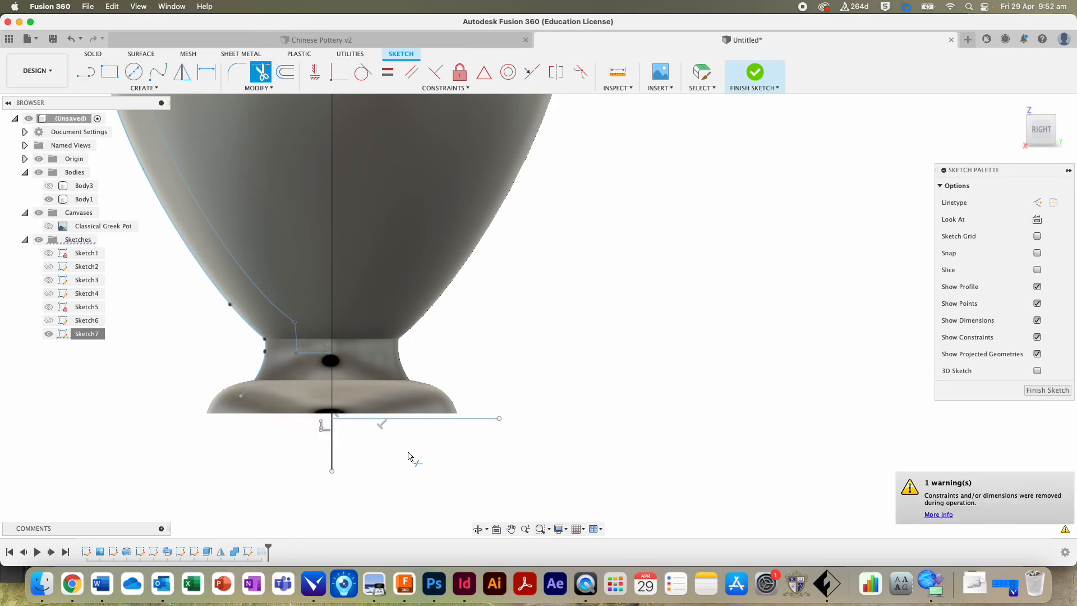
left_click(1035, 390)
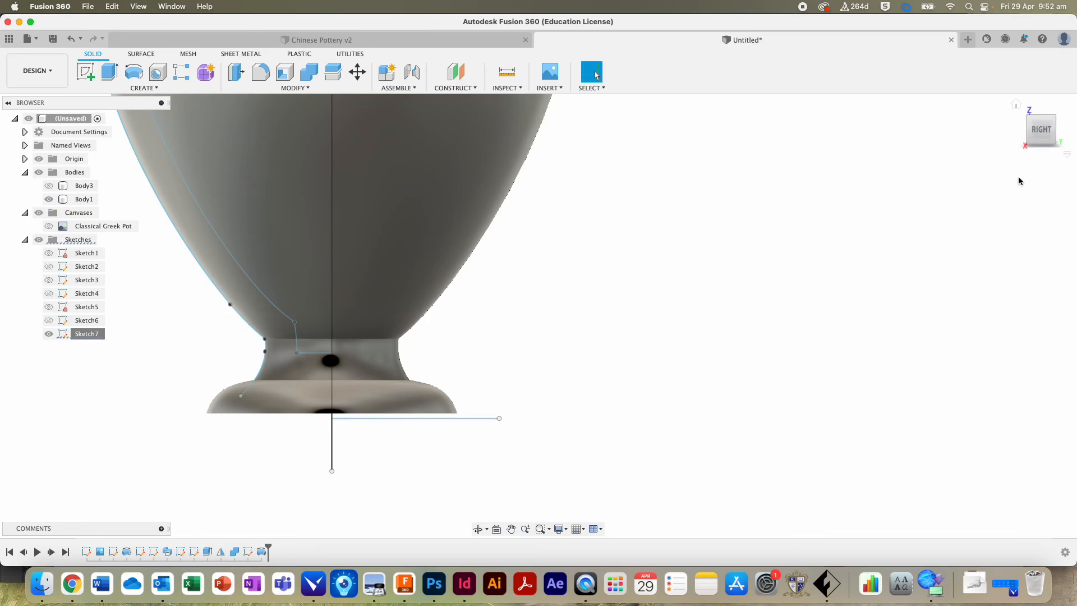
Hide Sketch7 and inspect the pot's mouth, inner floor and outer sides from several angles
left_click_drag(1043, 143, 1027, 161)
scroll(935, 205, "down", 5)
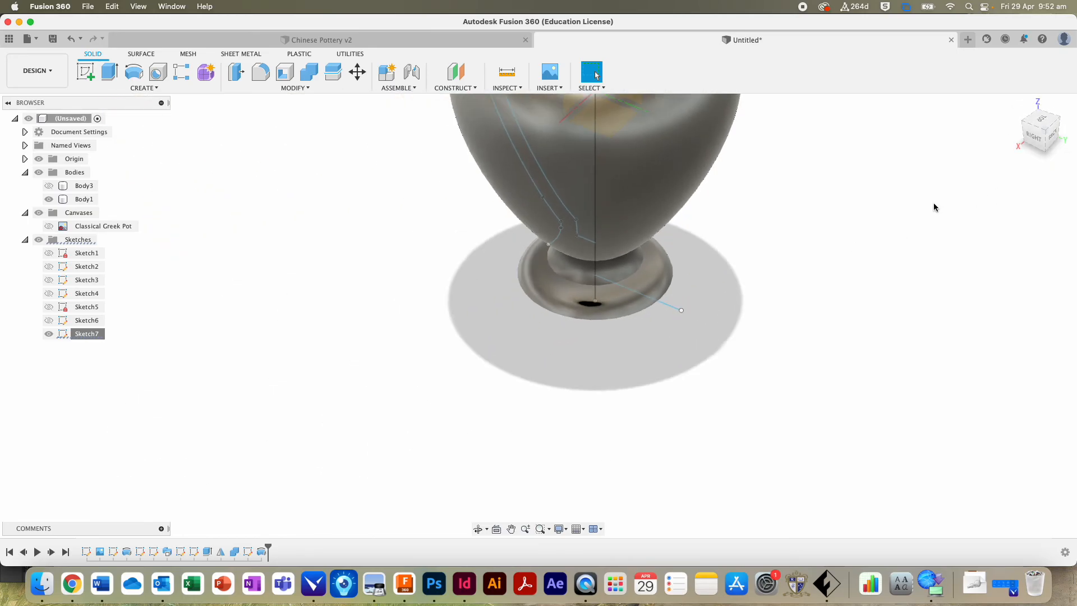
left_click(511, 529)
left_click_drag(643, 420, 680, 329)
scroll(568, 309, "up", 3)
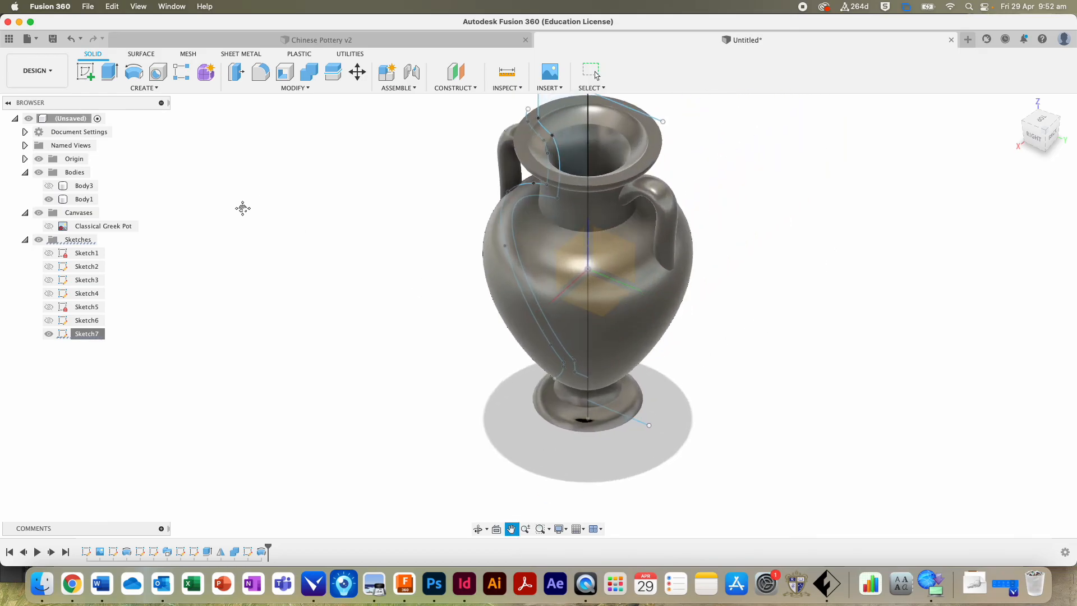
left_click(49, 333)
mouse_move(1039, 131)
left_mouse_down()
mouse_move(1018, 172)
mouse_move(898, 93)
mouse_move(824, 96)
left_mouse_up()
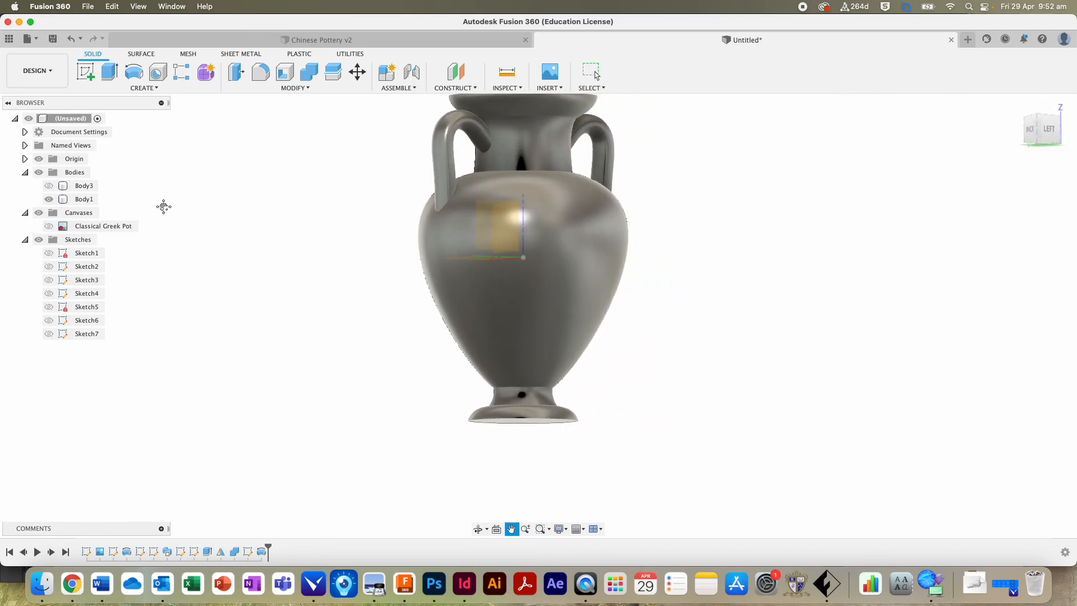
left_click(1017, 104)
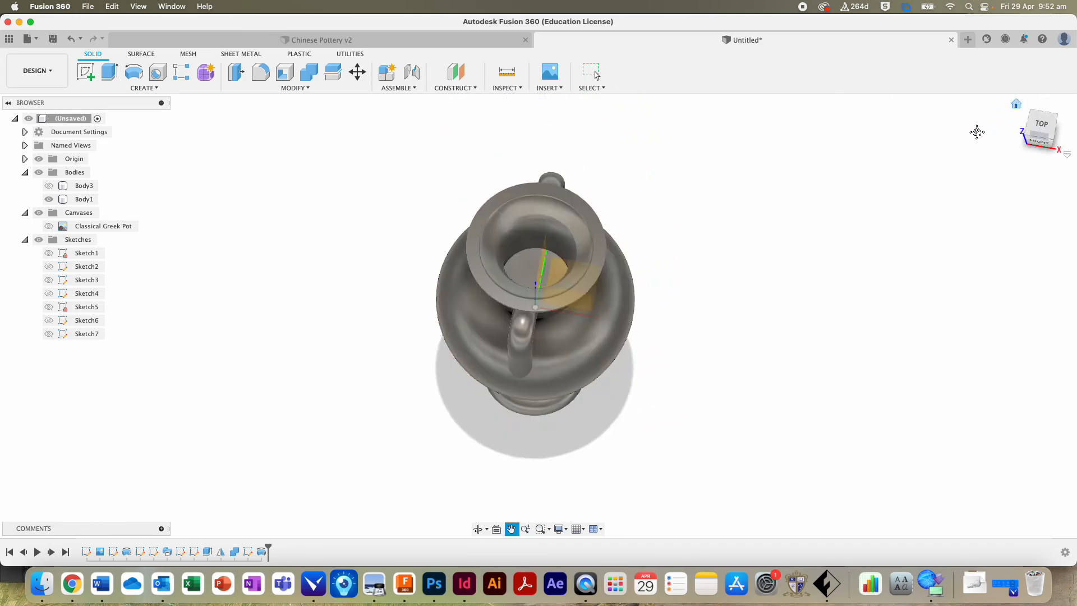
mouse_move(1052, 130)
left_mouse_down()
mouse_move(1004, 115)
mouse_move(898, 114)
left_mouse_up()
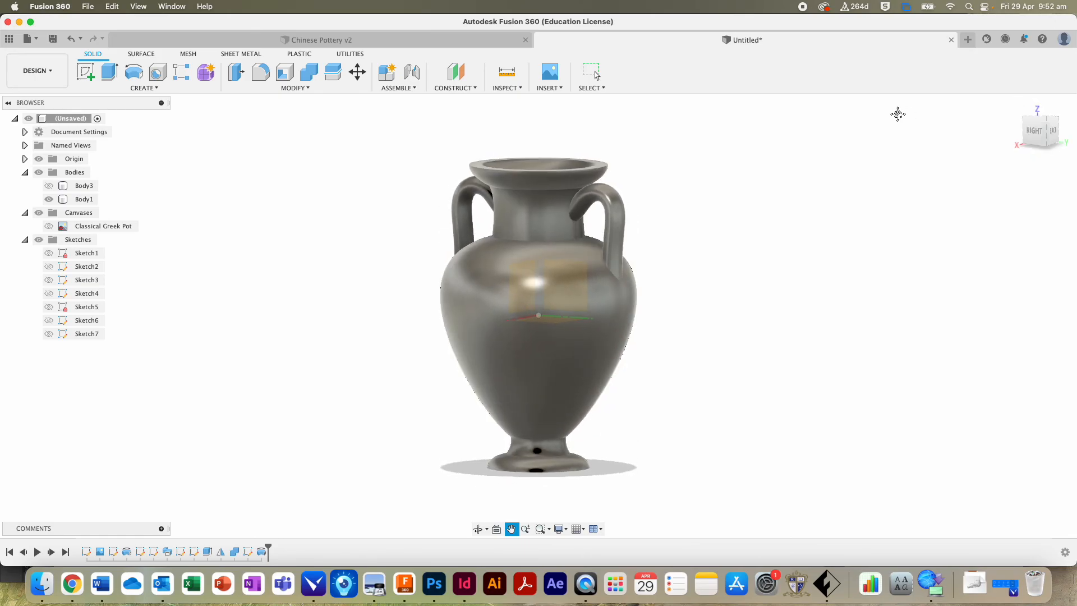
Apply the Jade (Green) appearance to the whole pot body and close the appearance settings
key("a")
left_click_drag(875, 409, 617, 334)
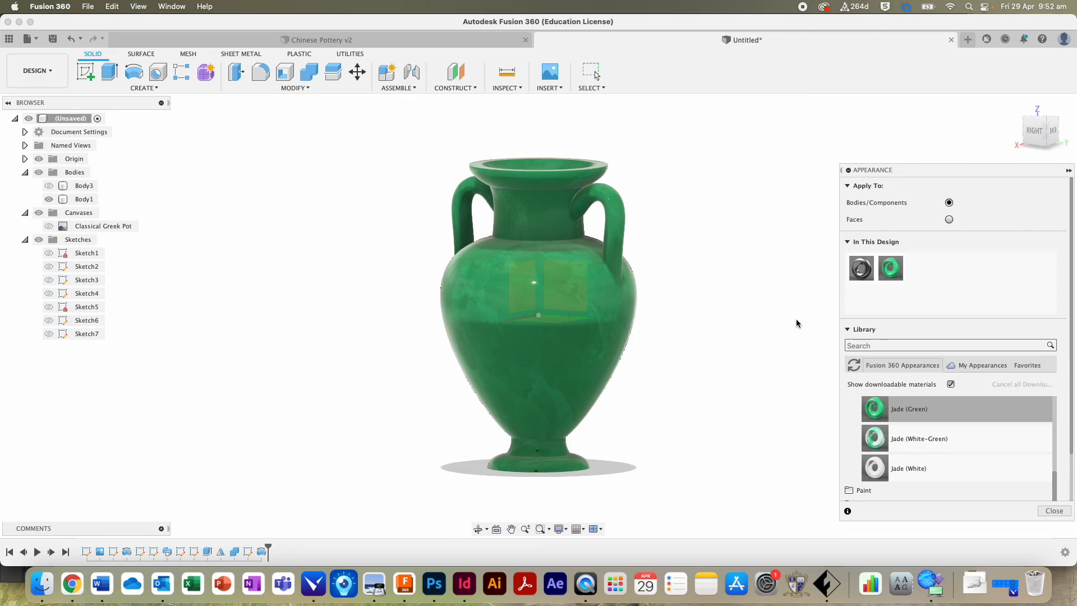
left_click(498, 321)
left_click(274, 213)
left_click(593, 588)
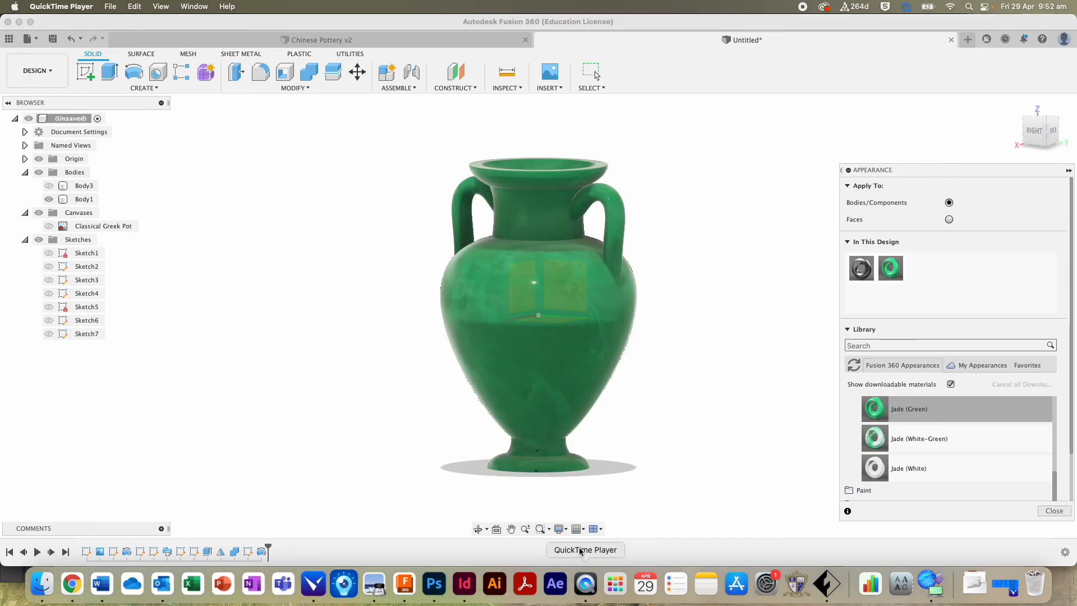
left_click(1053, 510)
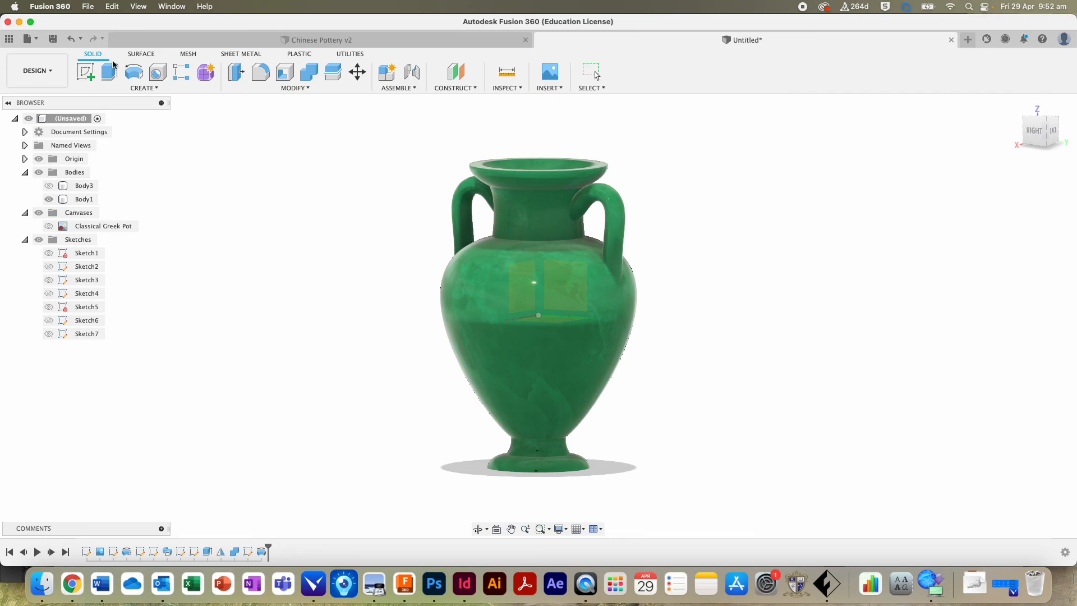
left_click(35, 67)
left_click(586, 583)
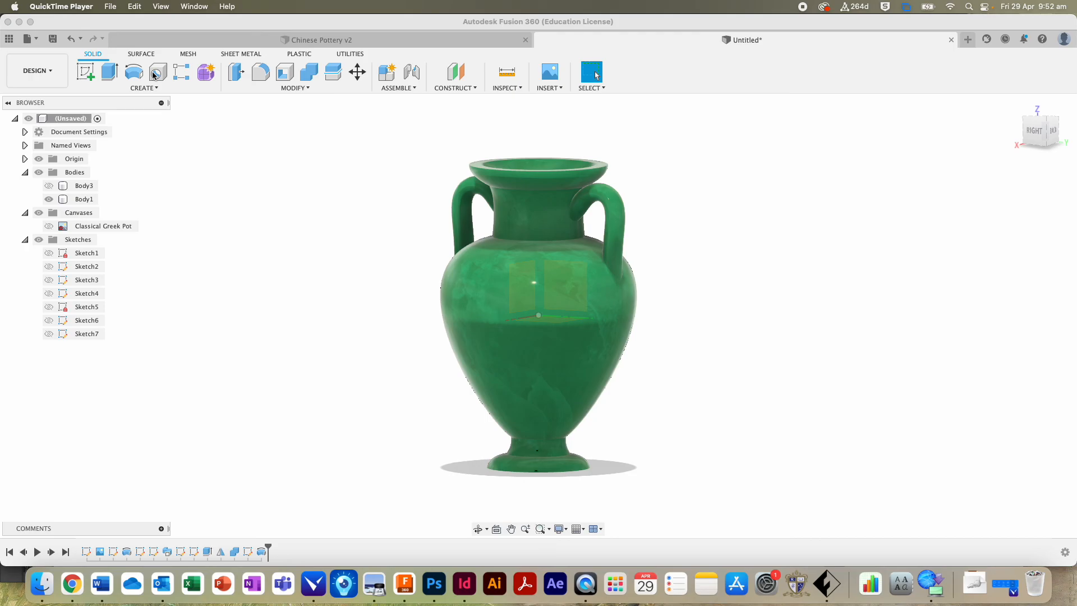
left_click(110, 7)
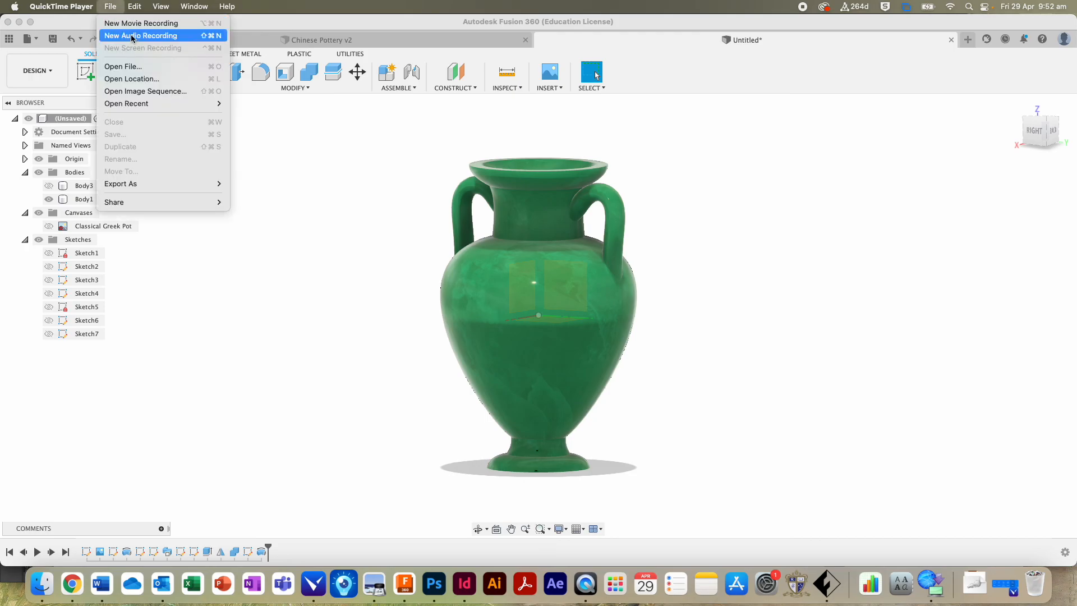
left_click(336, 213)
Switch to Chrome, search Google for "quicktime stop screen recording shortcut", and switch to QuickTime Player
left_click(72, 583)
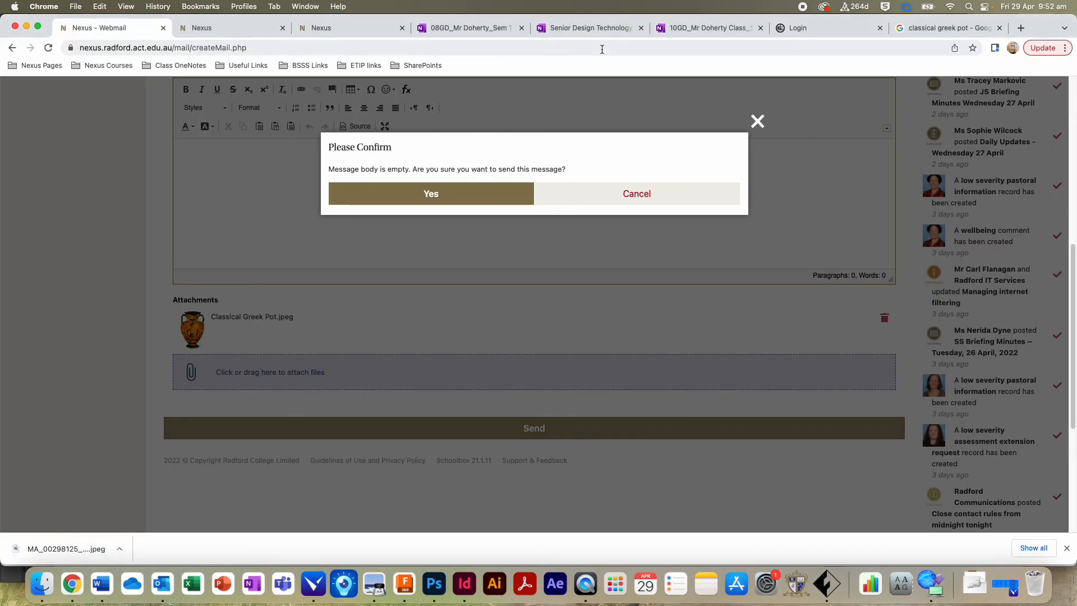
left_click(948, 28)
left_click(758, 48)
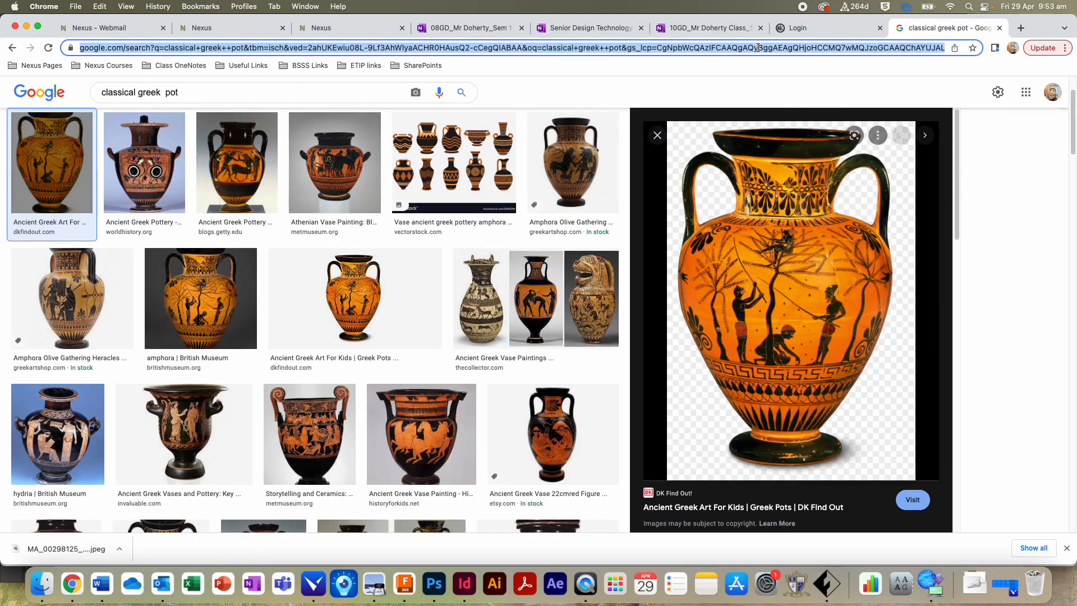
type("quicktime")
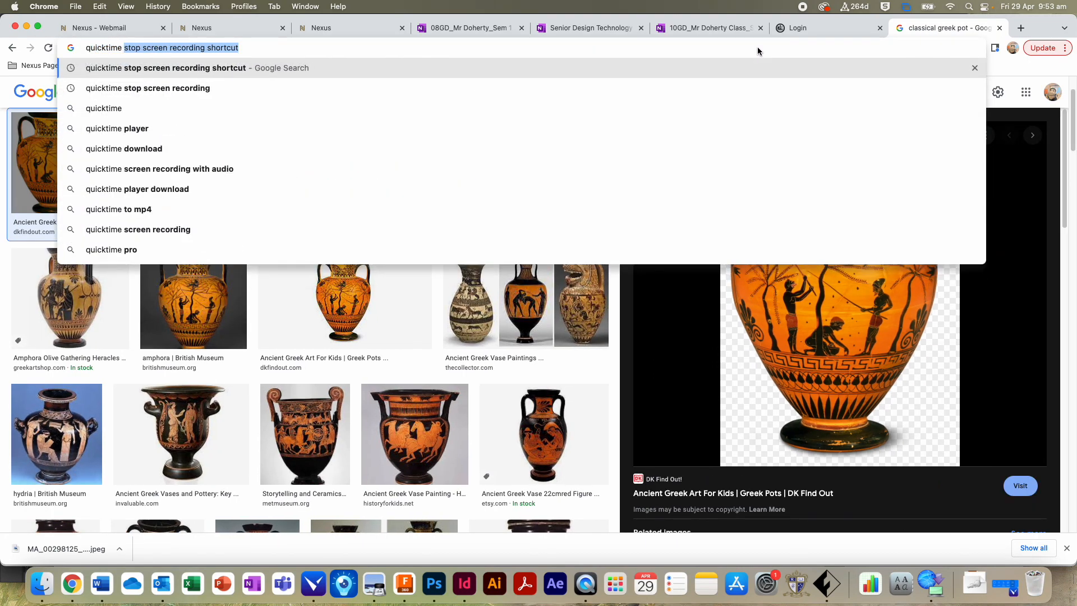
key("Return")
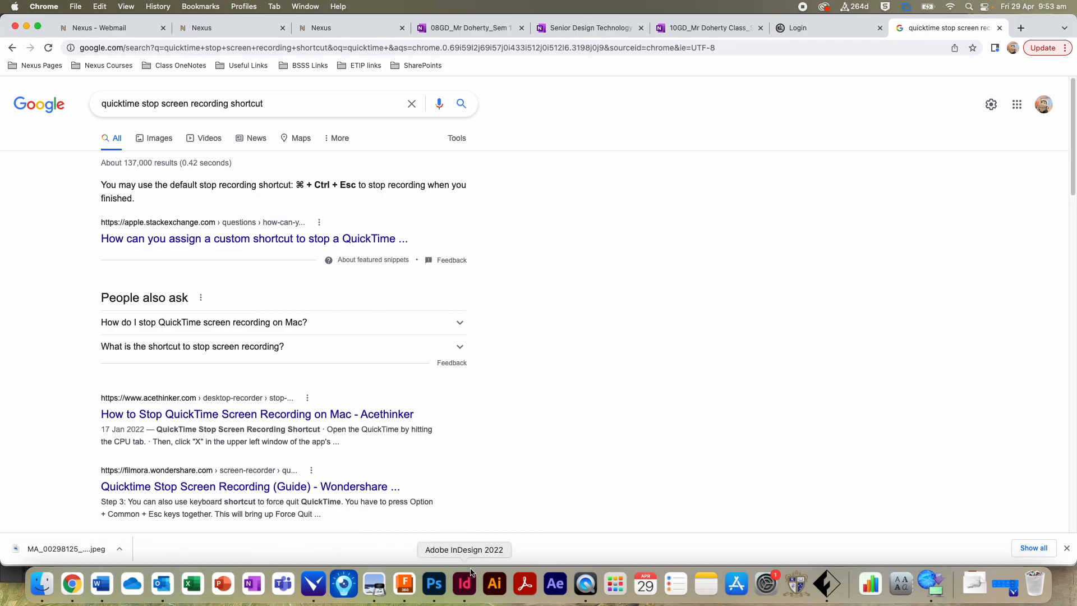
left_click(587, 586)
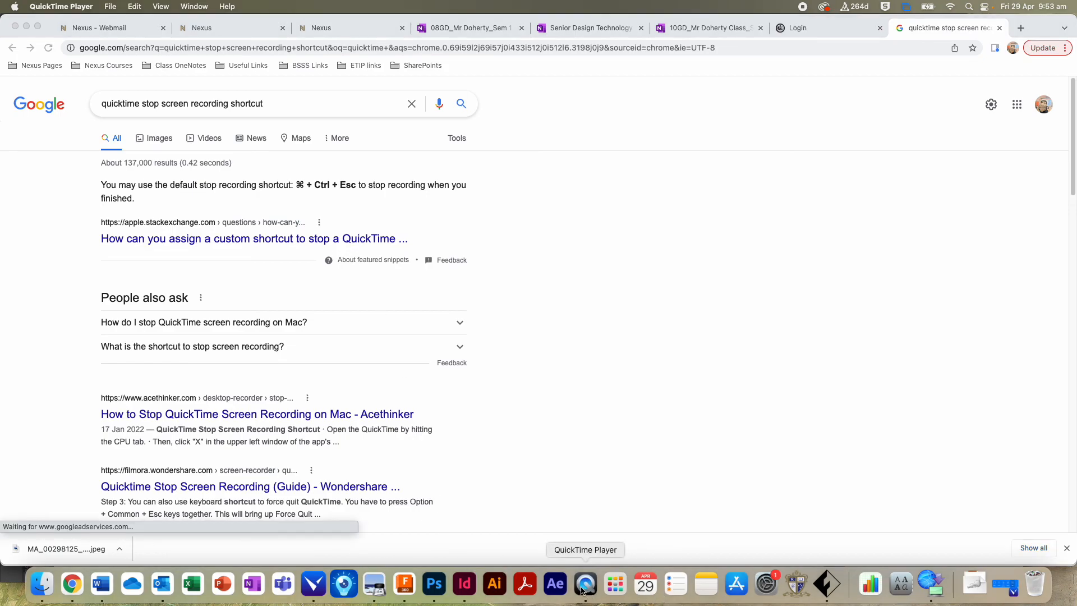